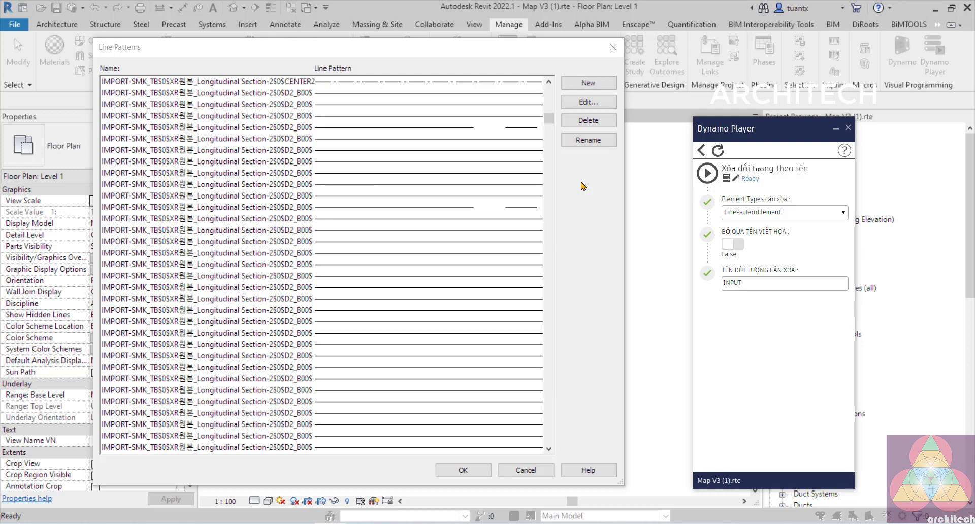
- Browse the imported line patterns listed in the Line Patterns dialog
drag(401, 55, 427, 49)
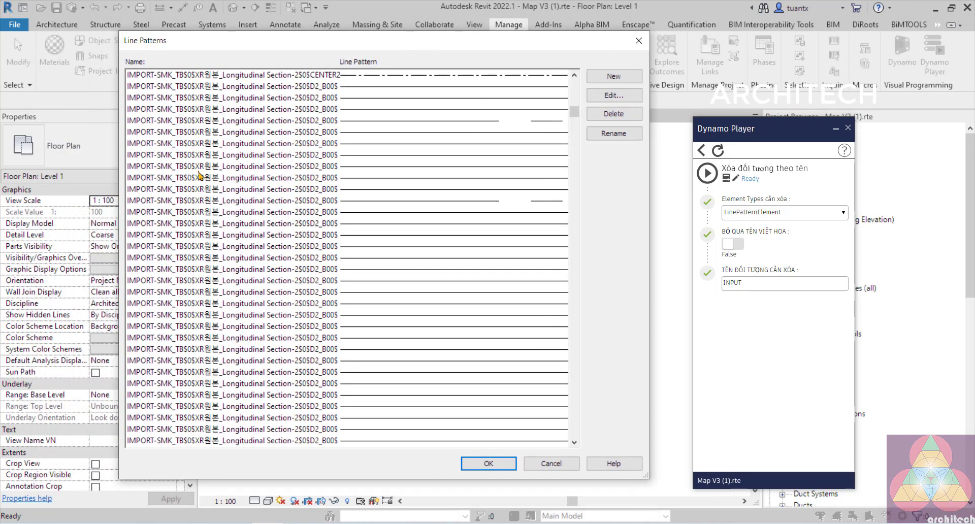
click(199, 177)
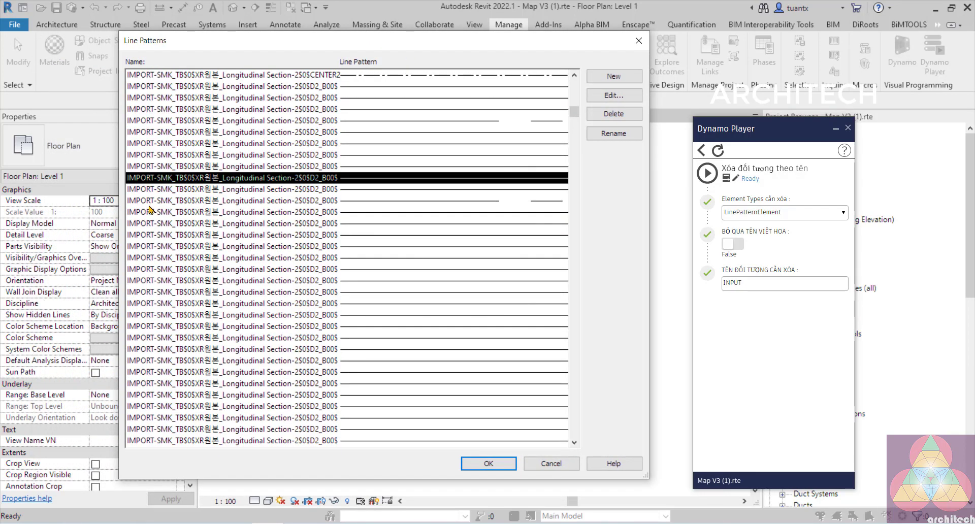
scroll(147, 203, down, 5)
scroll(146, 198, down, 5)
scroll(144, 194, down, 5)
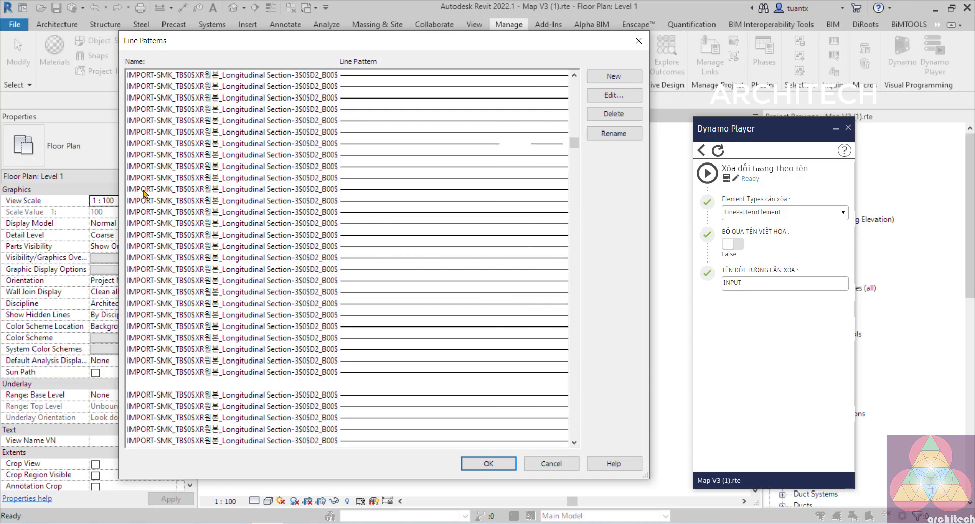
scroll(145, 193, down, 3)
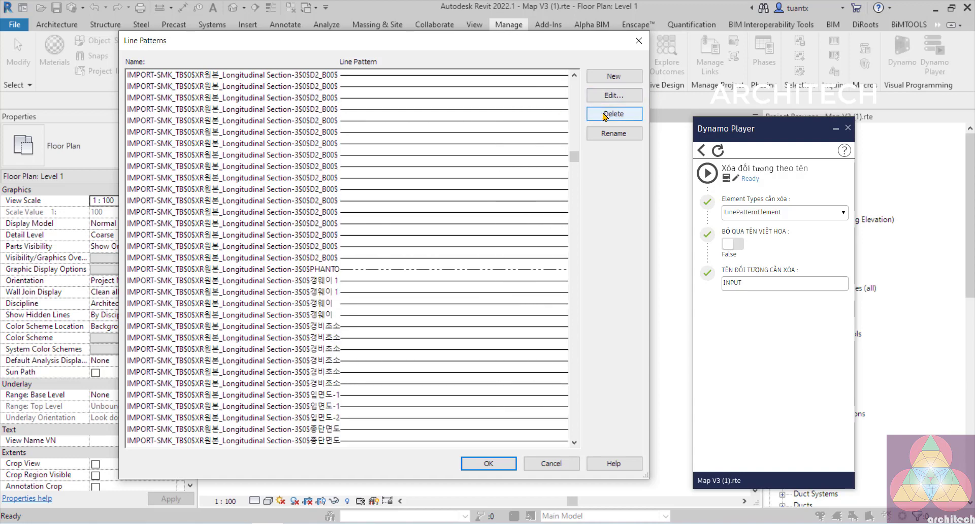
scroll(369, 251, down, 3)
scroll(365, 242, down, 3)
scroll(358, 235, down, 3)
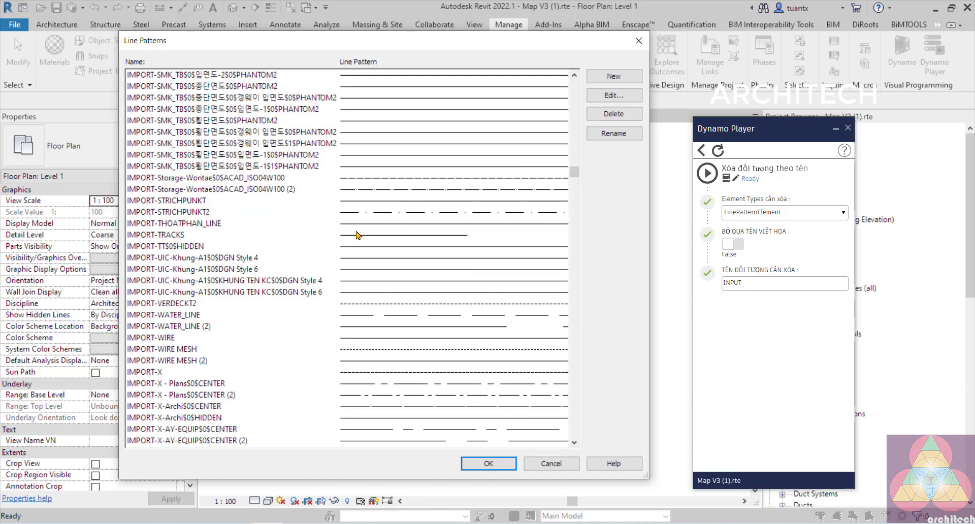
scroll(355, 229, down, 12)
scroll(356, 224, up, 6)
drag(745, 133, 724, 73)
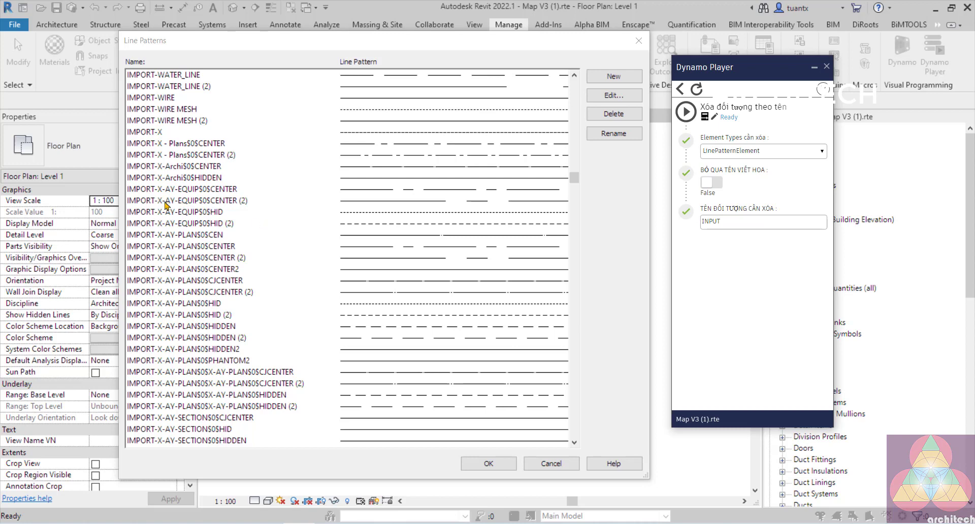
scroll(175, 195, up, 3)
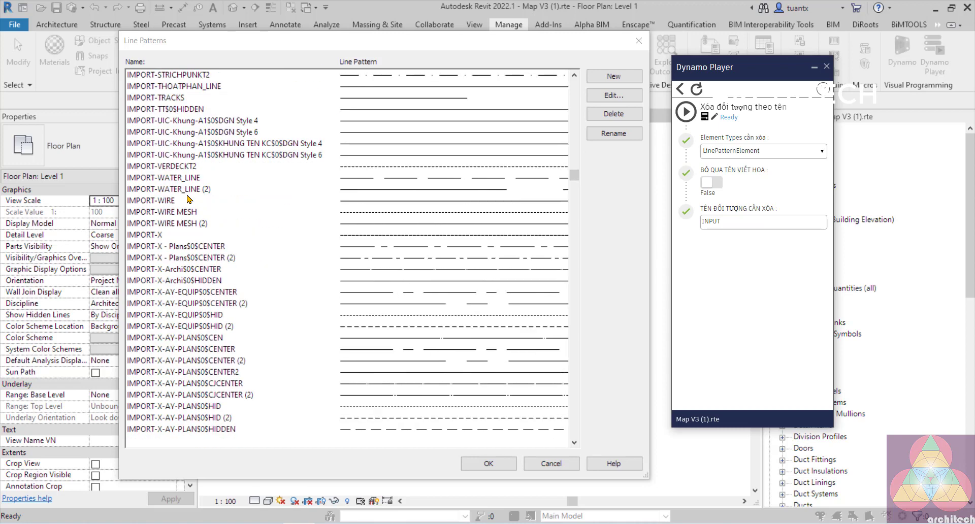
scroll(188, 198, down, 5)
scroll(187, 200, down, 5)
scroll(185, 202, down, 5)
scroll(184, 205, down, 5)
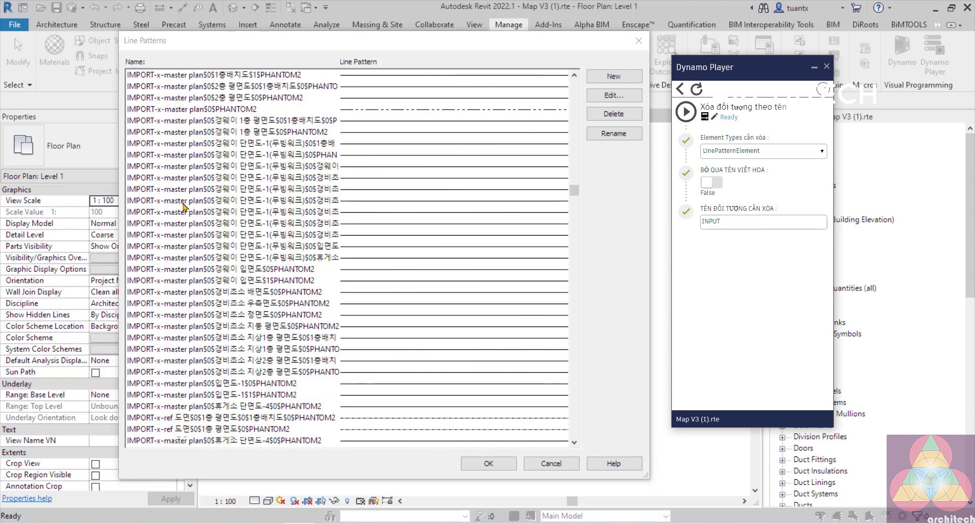
scroll(185, 203, down, 5)
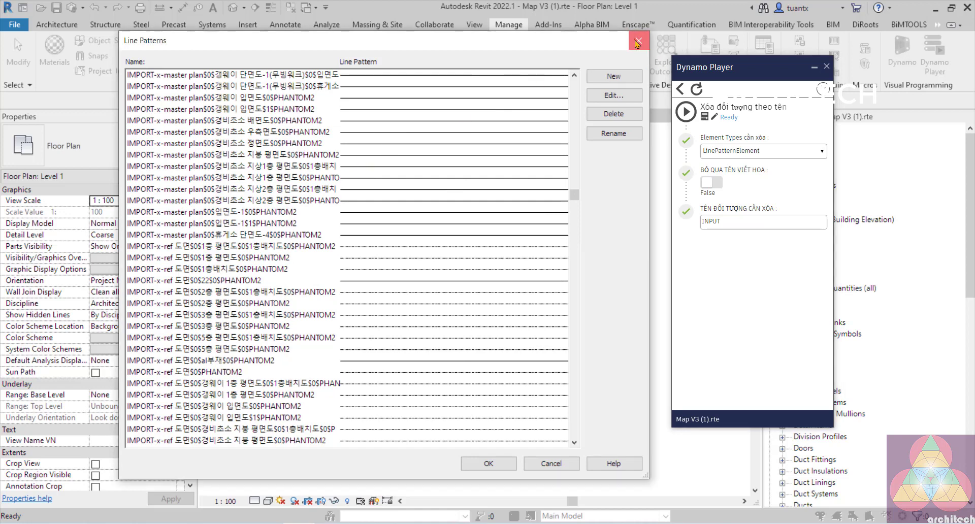
- Close Line Patterns and Dynamo Player, then start Dynamo from the Manage tab
click(638, 41)
click(826, 67)
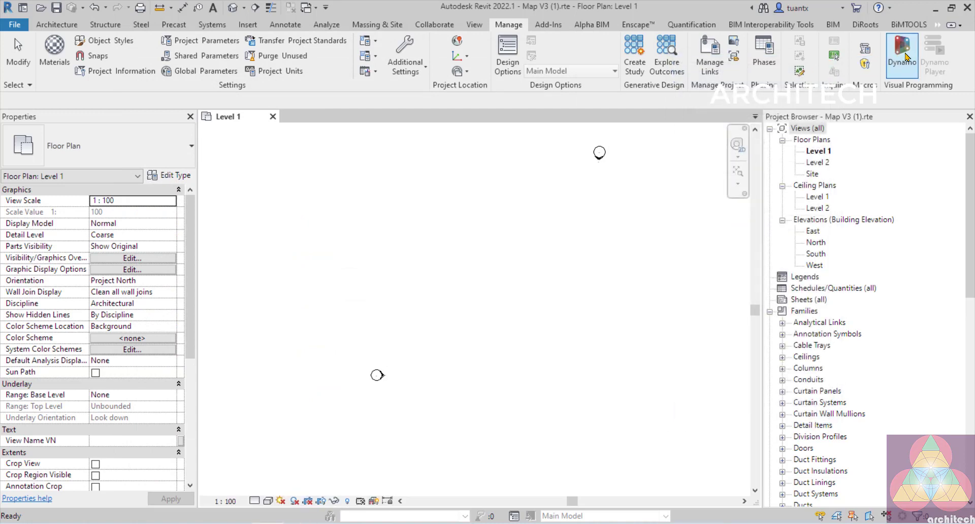
click(909, 56)
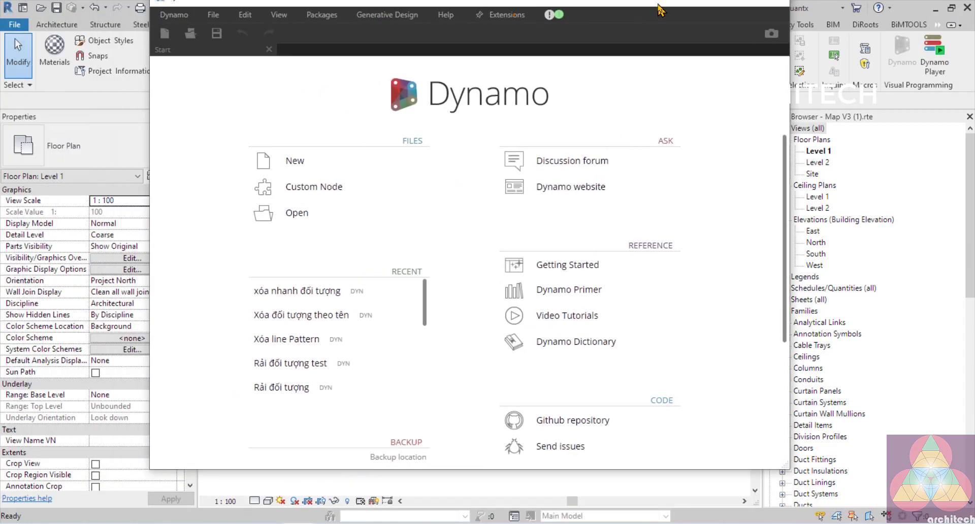
- Create a new maximized graph and save it as 'XÓA ĐỐI TƯỢNG TRONG REVIT.dyn'
click(292, 181)
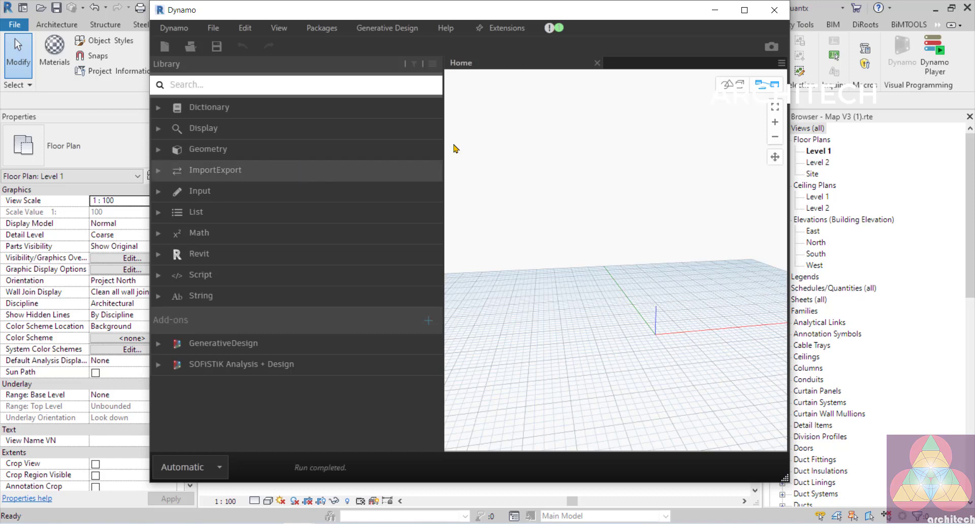
click(742, 11)
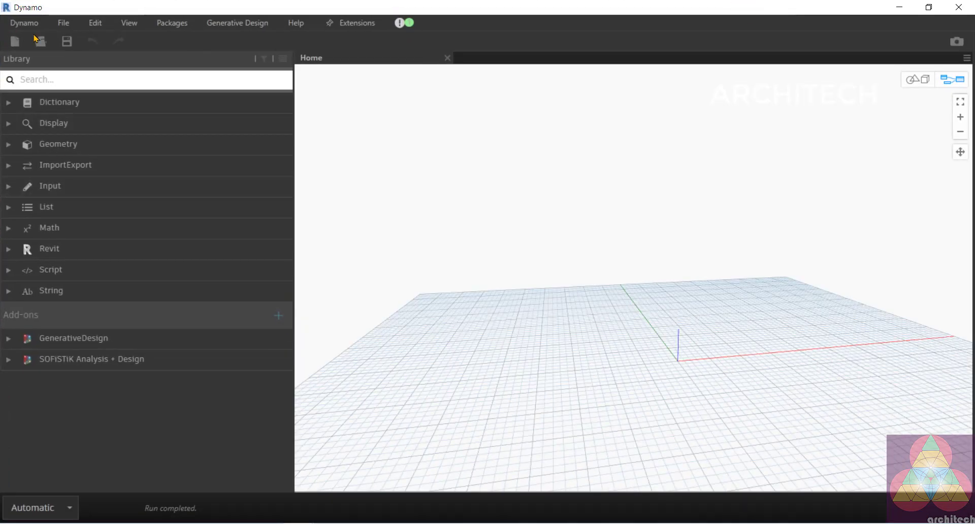
click(63, 23)
click(63, 23)
click(63, 23)
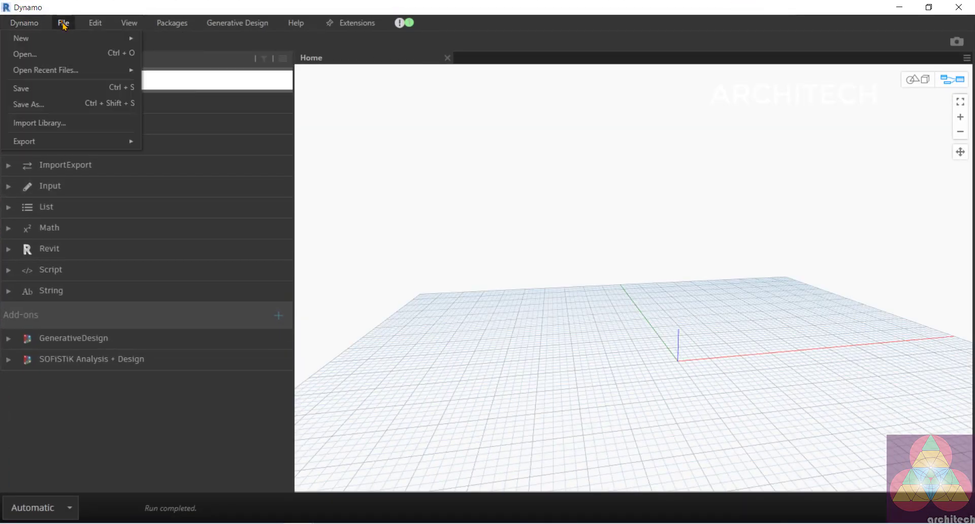
click(39, 94)
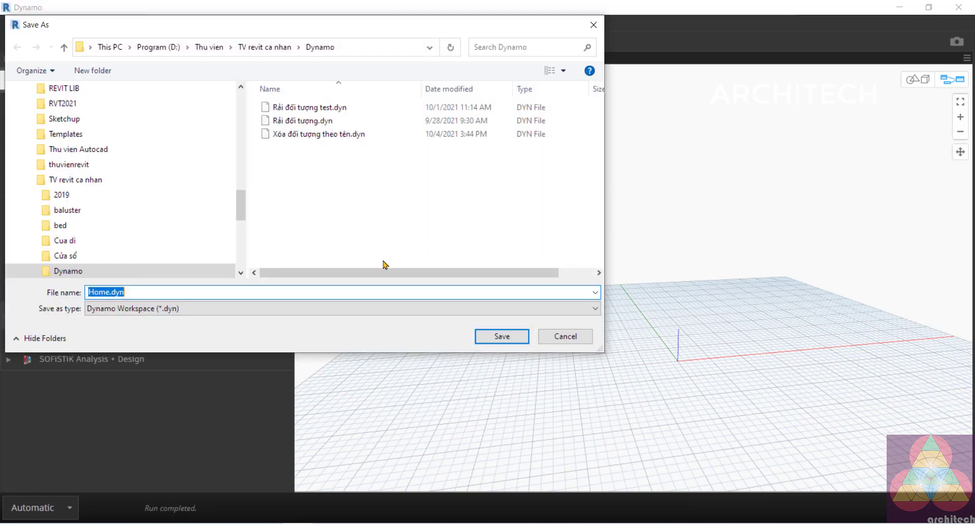
text(XÓA)
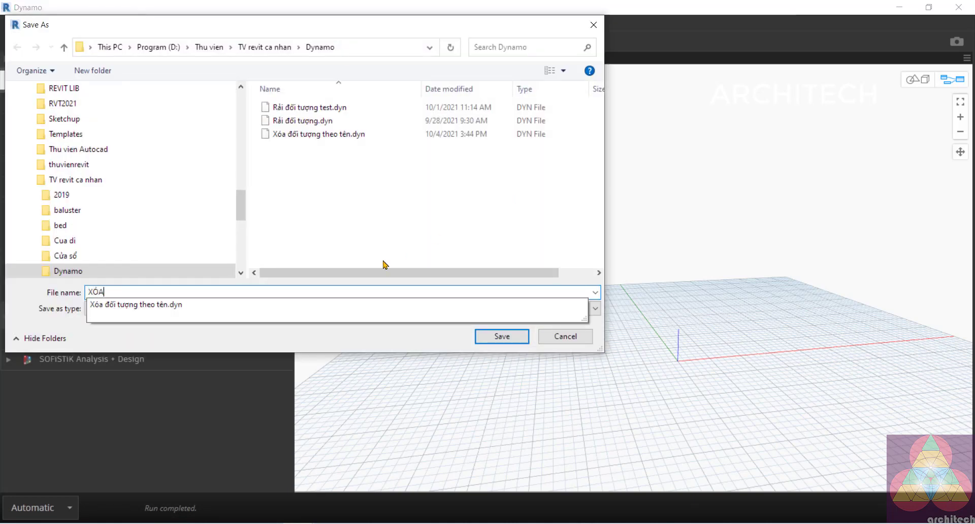
text( ĐỐI TƯỢNG )
text(TRONG REVIT)
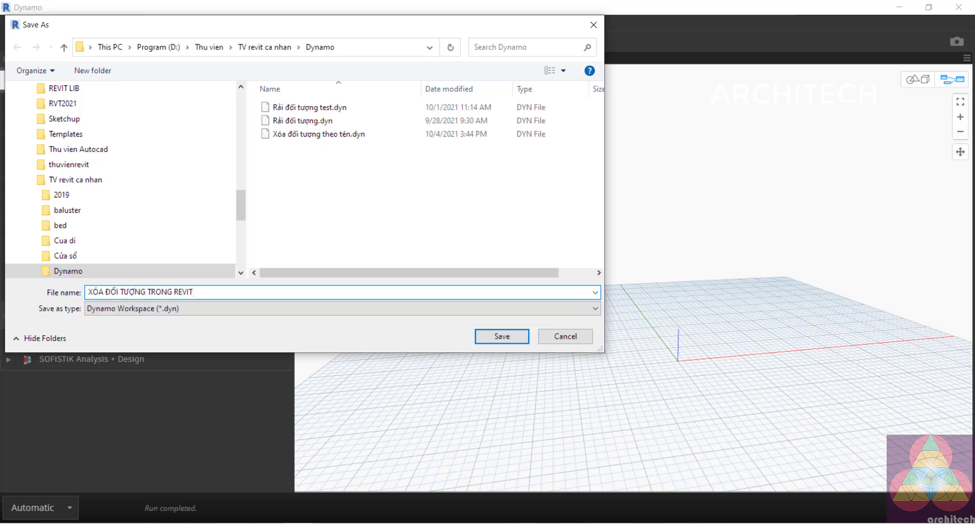
click(501, 331)
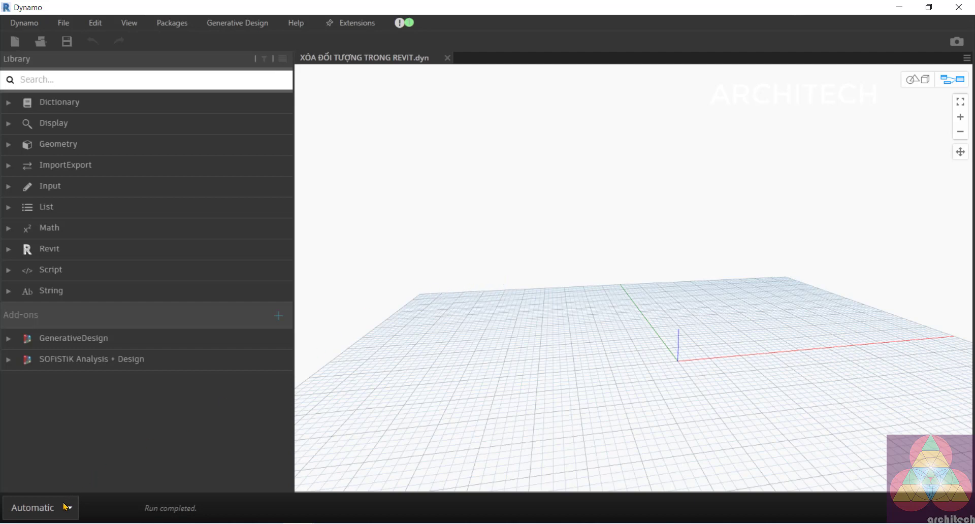
- Switch the graph's run mode to Manual and run it once
click(43, 508)
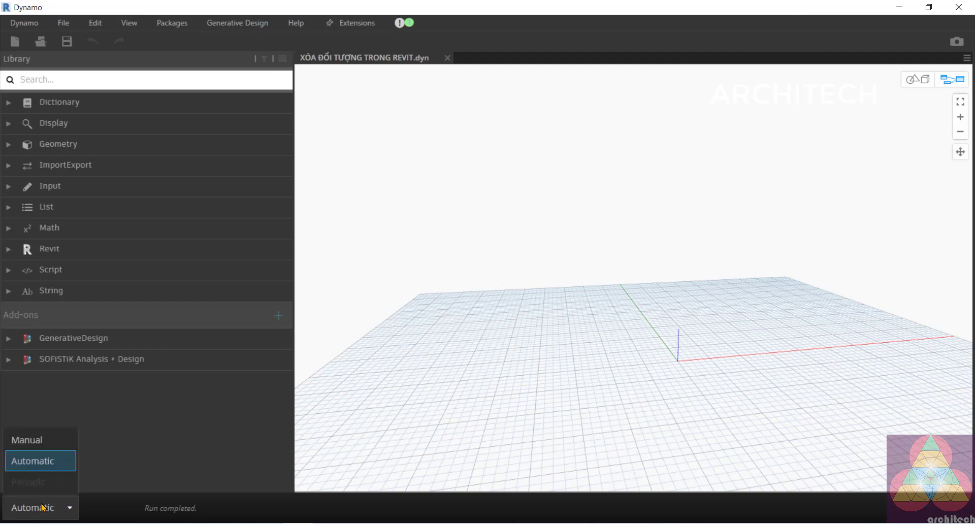
click(42, 441)
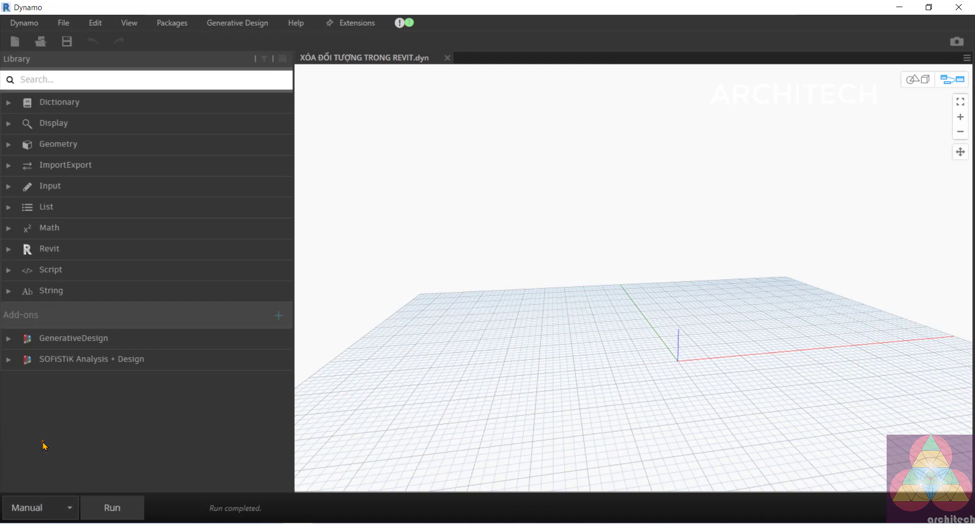
click(103, 507)
- Place an Element Types node from a 'ELEMENT.TYPE' search at the canvas centre
right_click(447, 276)
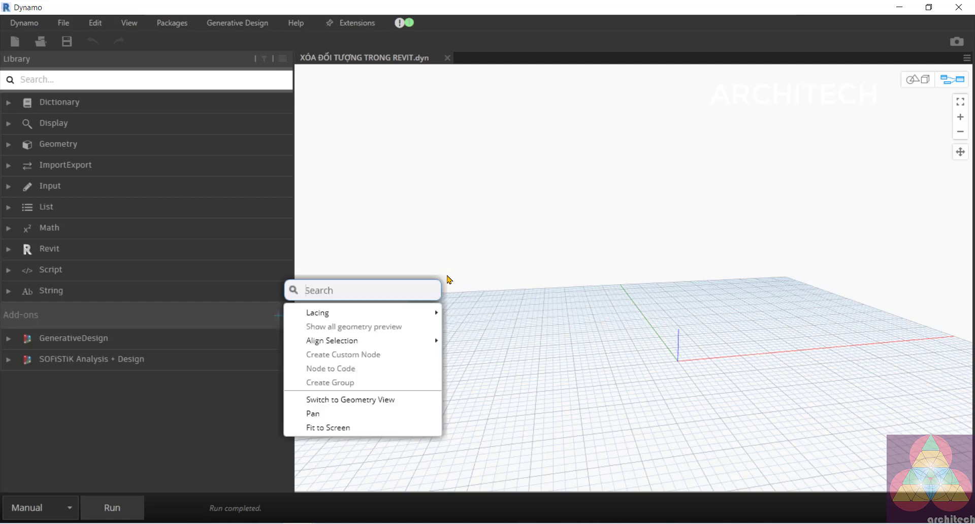
text(ELEMENT)
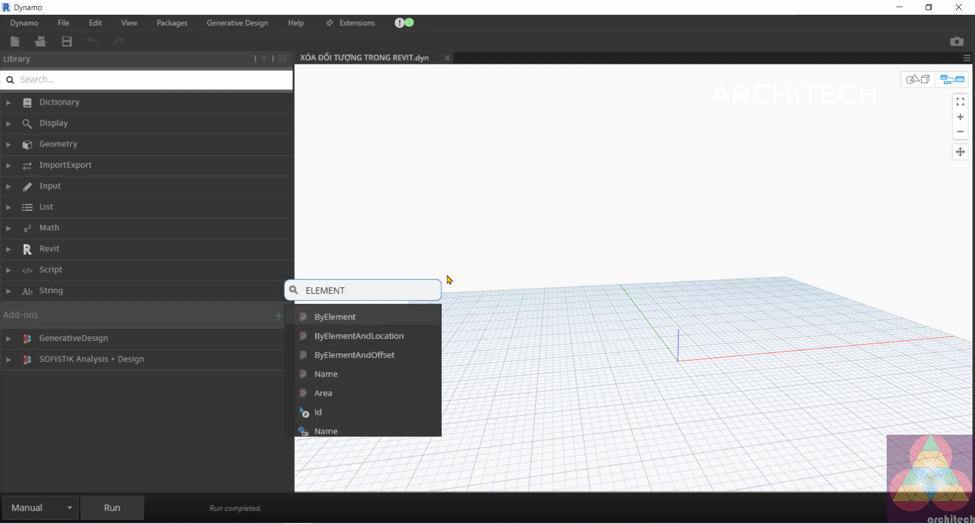
text(.TYP)
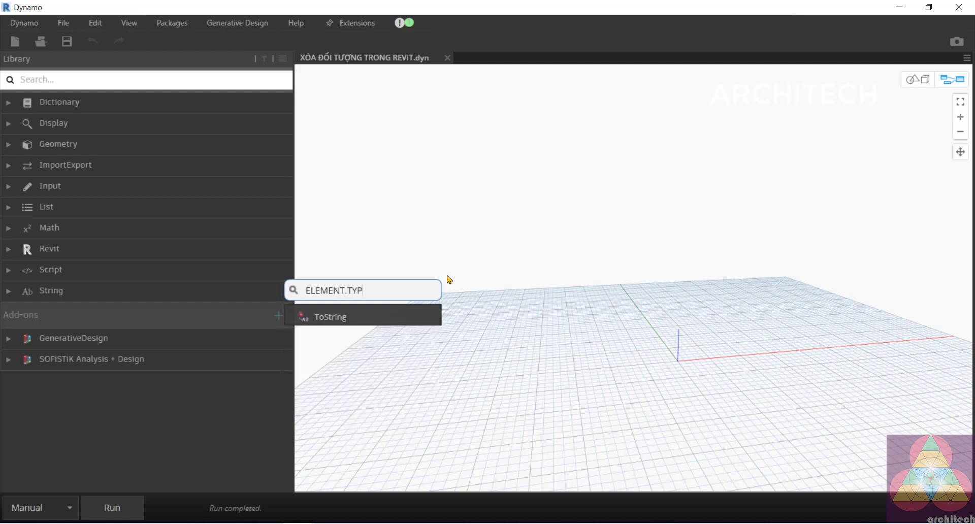
text(E)
key(Return)
key(Caps_Lock)
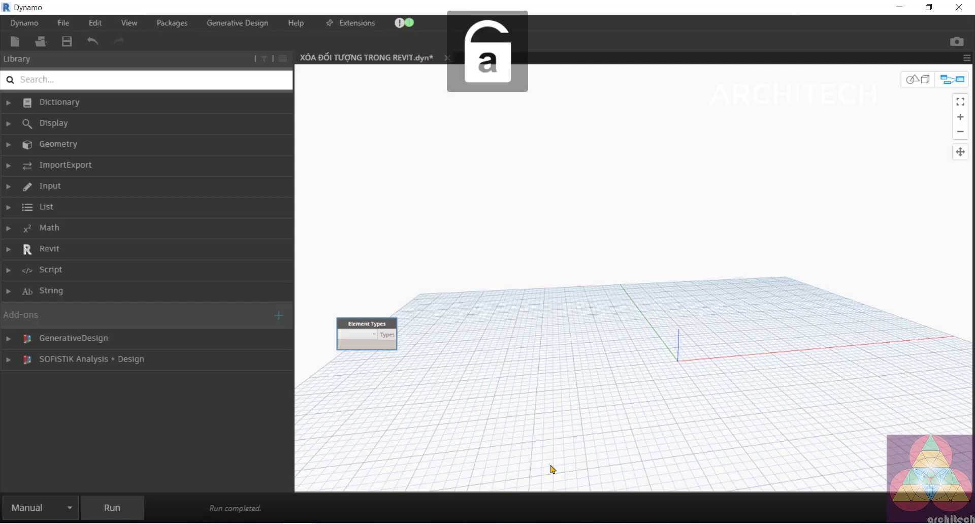
scroll(458, 375, up, 2)
mouse_move(458, 375)
middle_down()
mouse_move(794, 364)
mouse_move(604, 326)
middle_up()
- Choose LinePatternElement in the Element Types dropdown
click(548, 278)
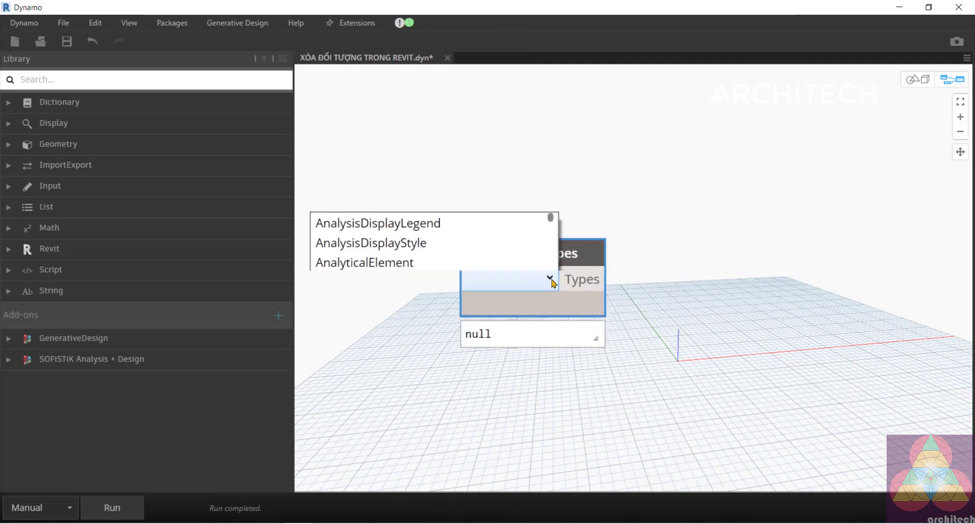
scroll(414, 195, down, 3)
scroll(411, 191, down, 4)
scroll(413, 192, down, 4)
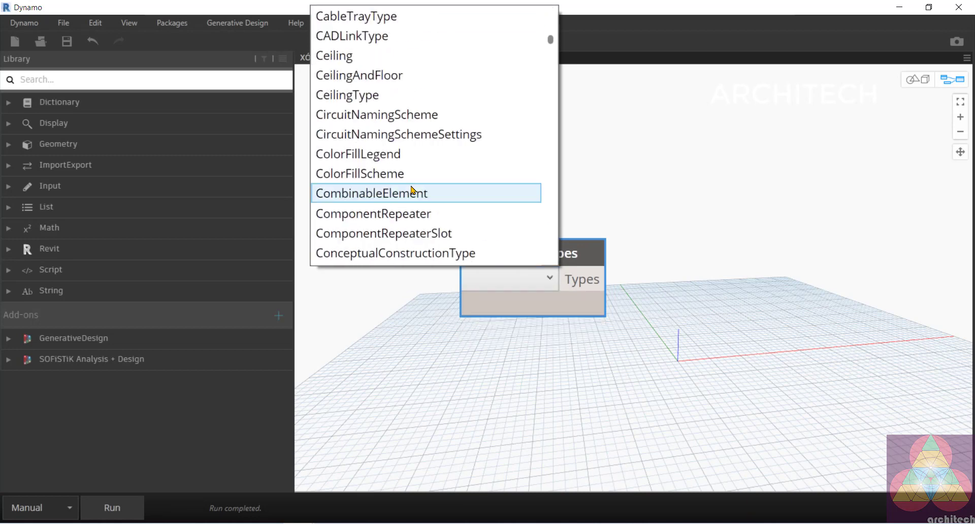
scroll(412, 193, down, 4)
scroll(409, 193, down, 5)
scroll(406, 195, down, 4)
scroll(406, 194, down, 5)
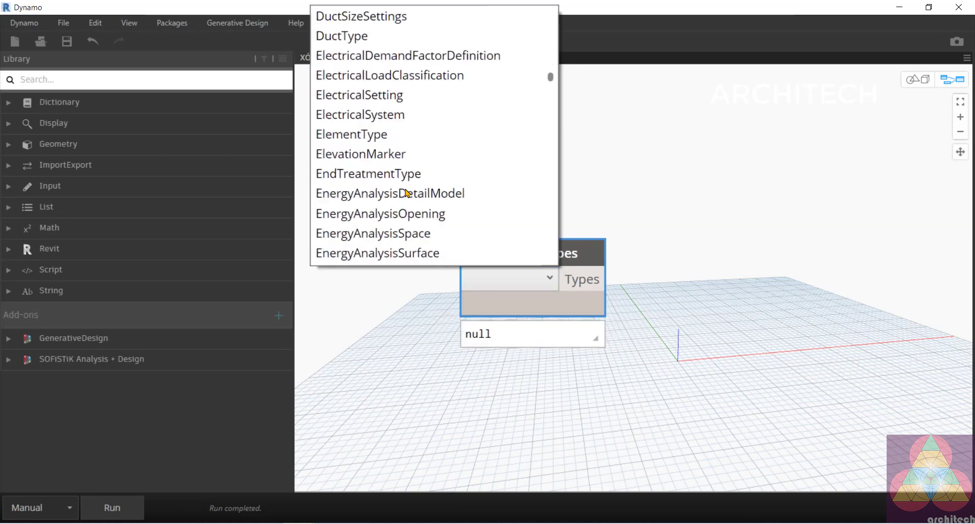
scroll(406, 193, down, 2)
scroll(407, 192, down, 3)
scroll(411, 192, down, 4)
scroll(414, 191, down, 4)
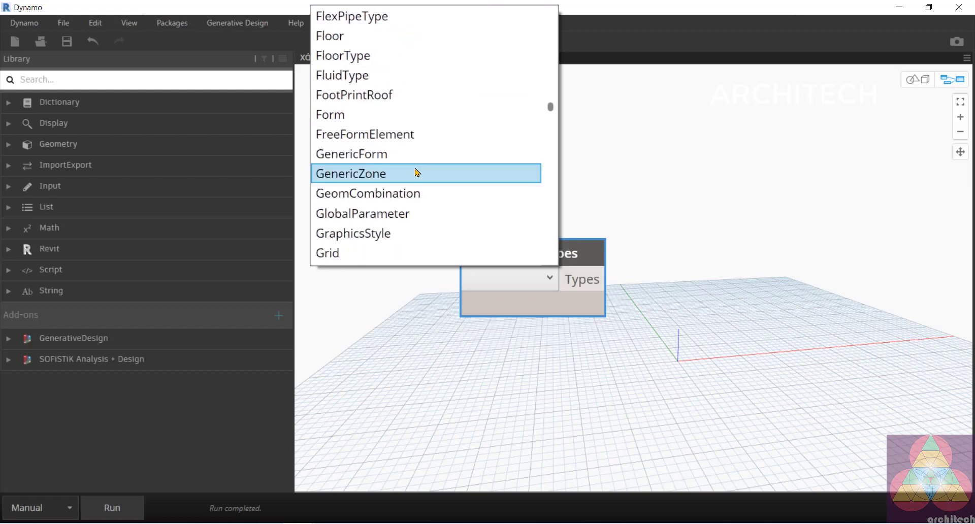
scroll(415, 172, down, 4)
scroll(416, 175, down, 4)
scroll(415, 174, down, 4)
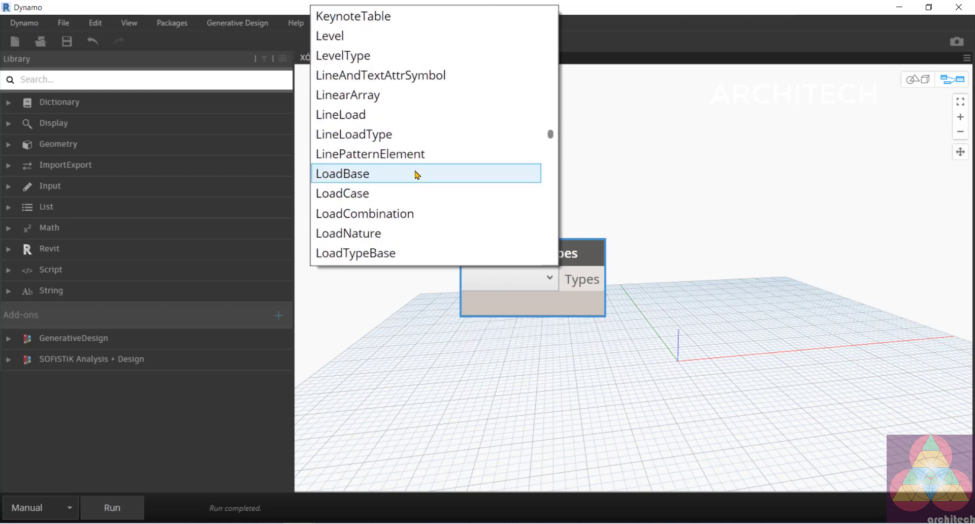
click(395, 153)
drag(578, 252, 490, 238)
scroll(609, 249, down, 2)
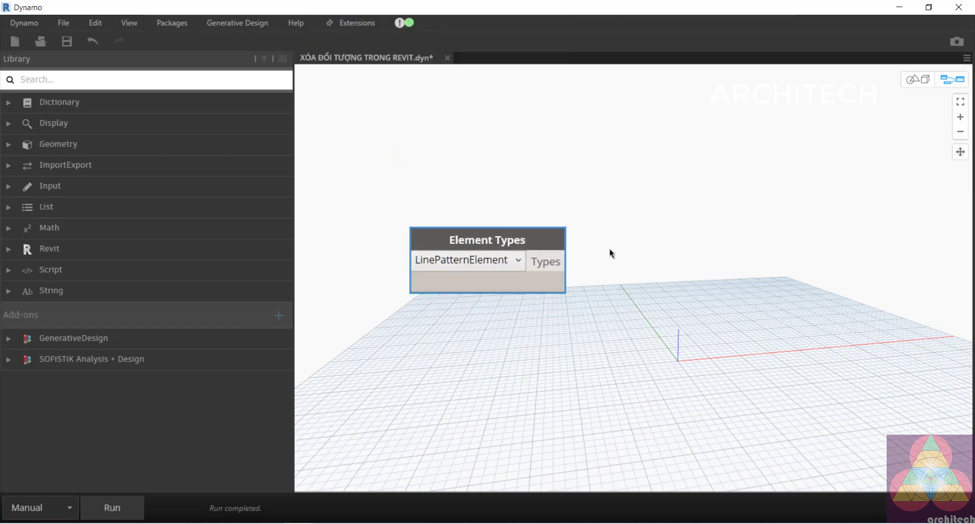
scroll(610, 257, down, 1)
scroll(581, 261, up, 1)
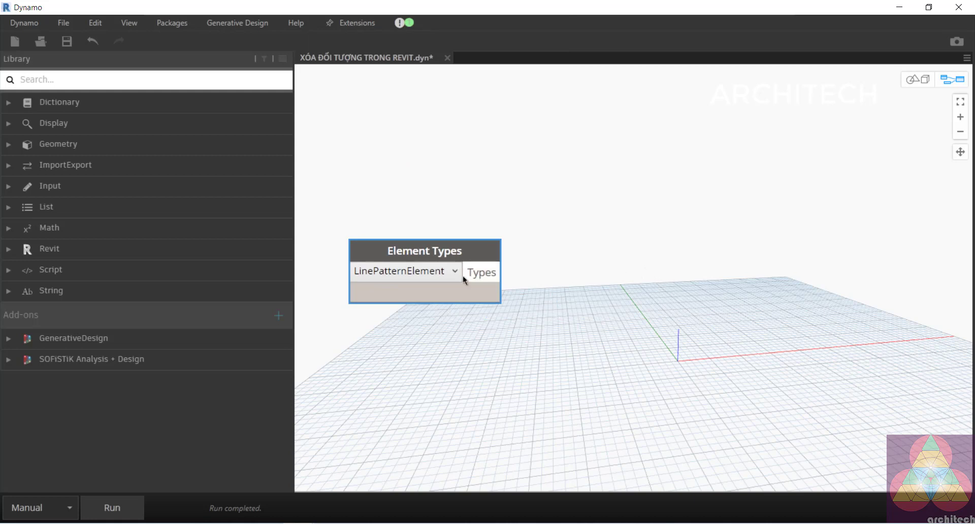
mouse_move(387, 277)
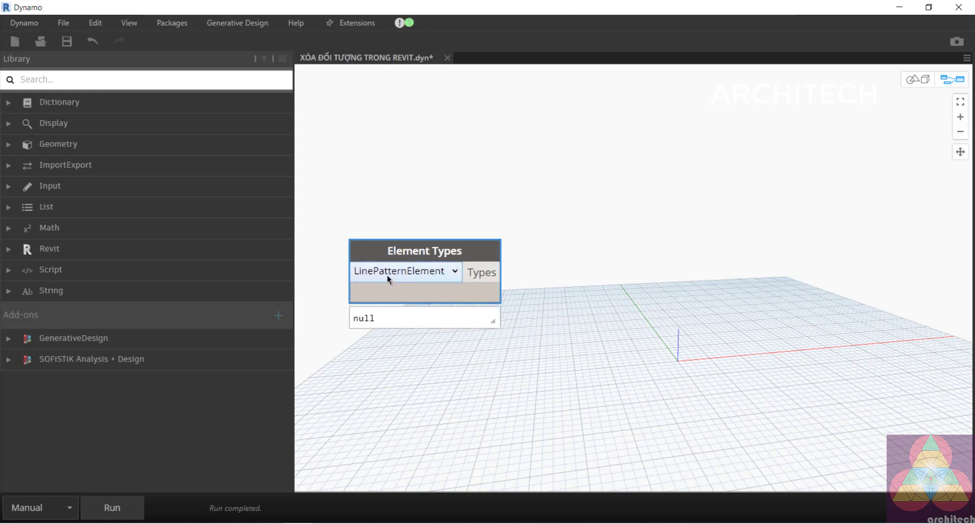
- Add an All Elements of Type node fed by Element Types
right_click(675, 264)
text(al)
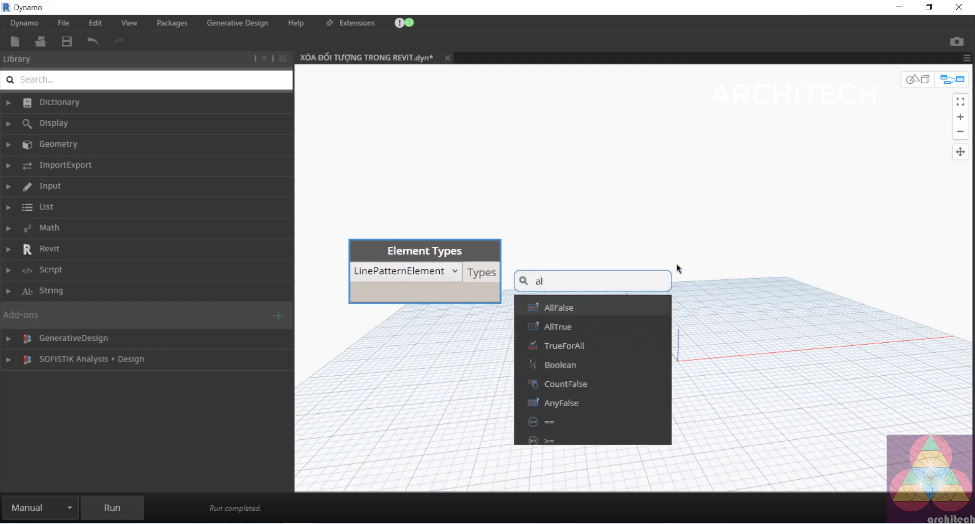
text(l)
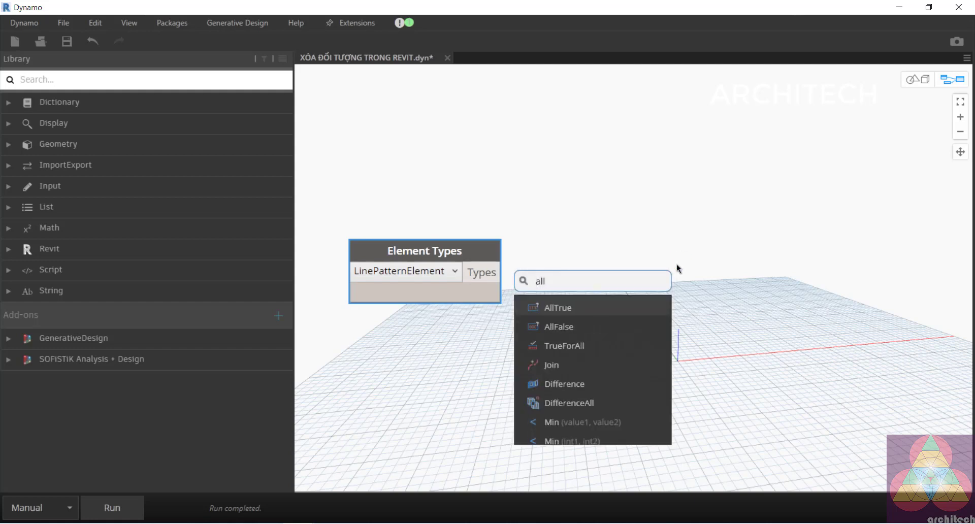
text( elem)
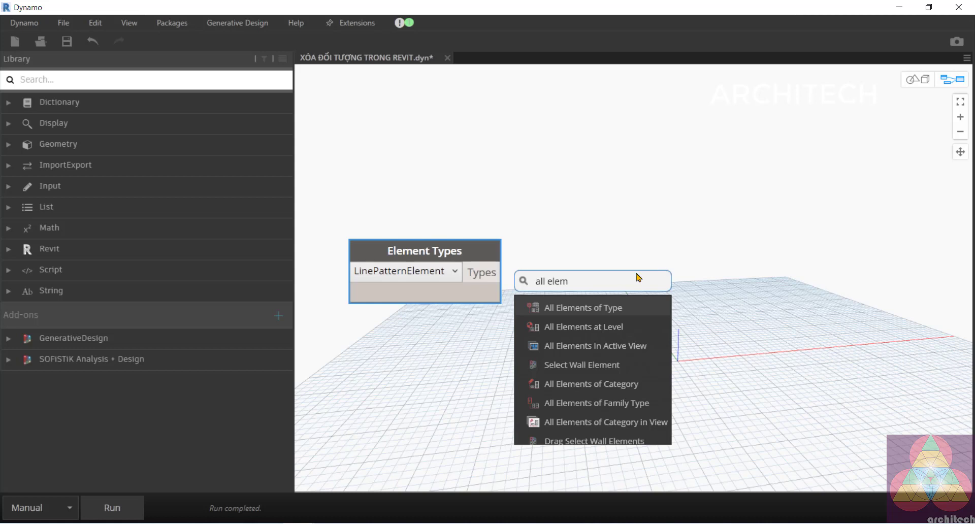
click(574, 307)
drag(627, 314, 627, 244)
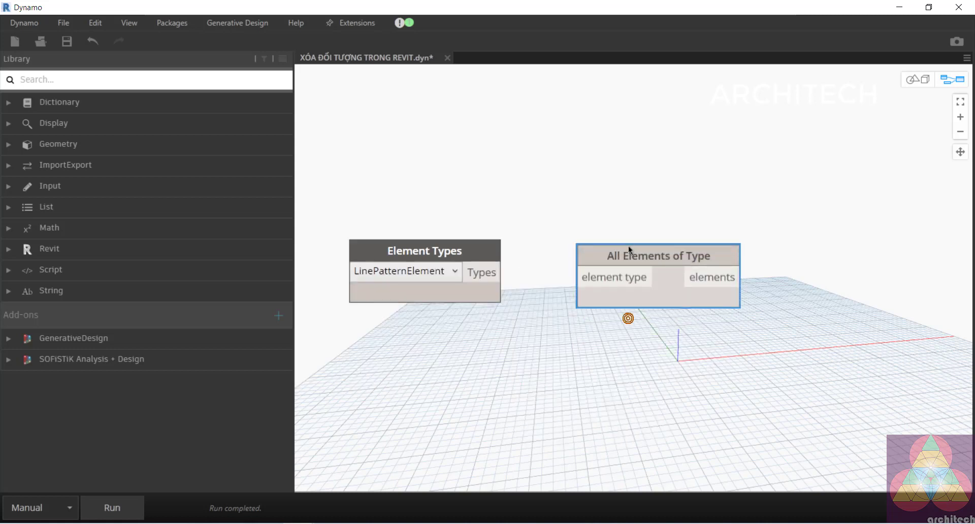
drag(496, 275, 577, 275)
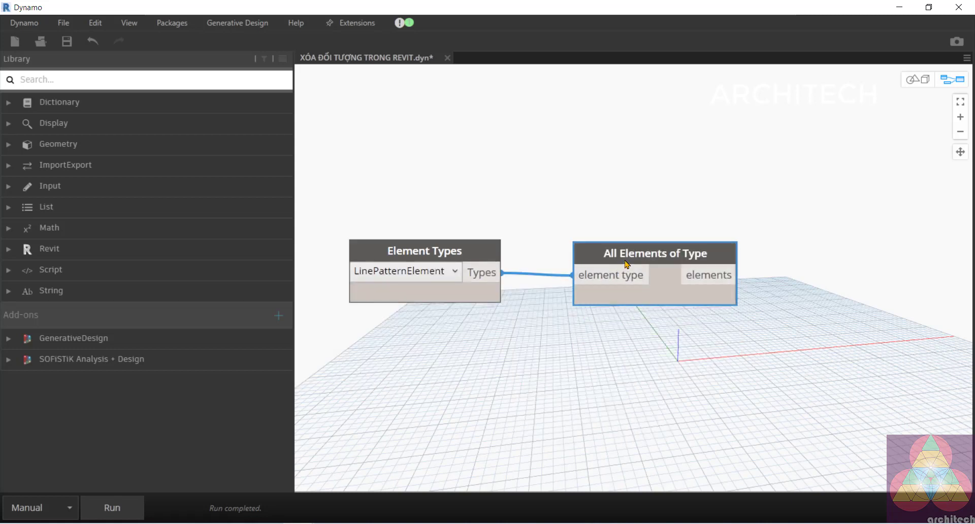
scroll(554, 264, down, 3)
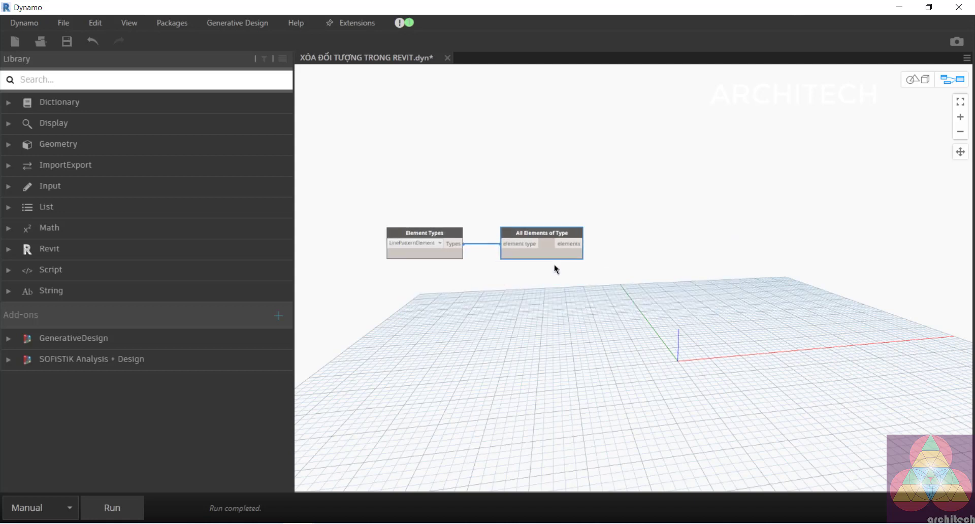
scroll(575, 278, up, 2)
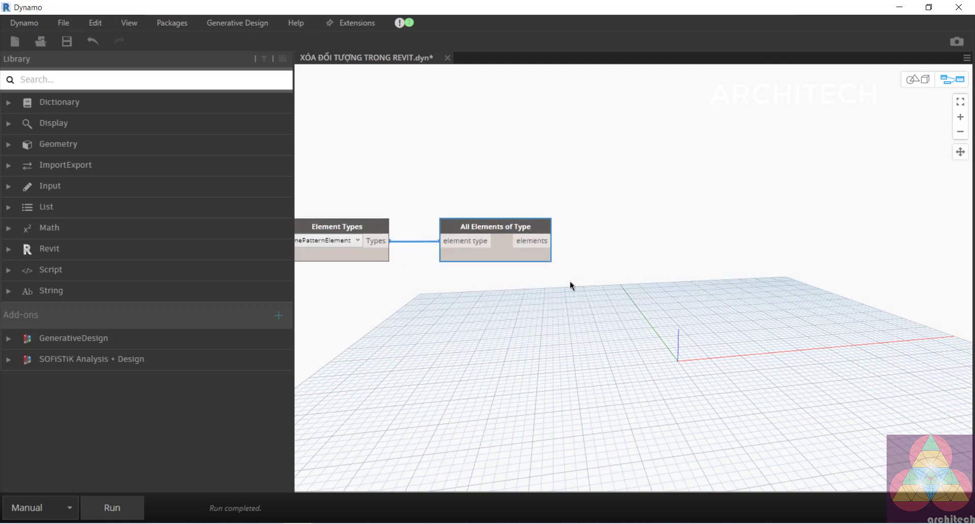
scroll(604, 224, up, 3)
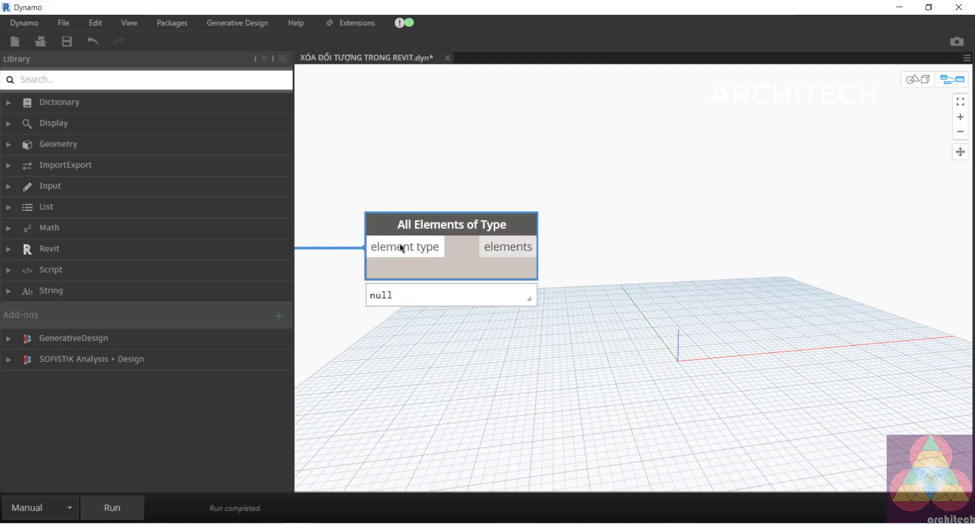
- Add an Element.Name node below it, fed by All Elements of Type's elements
right_click(659, 293)
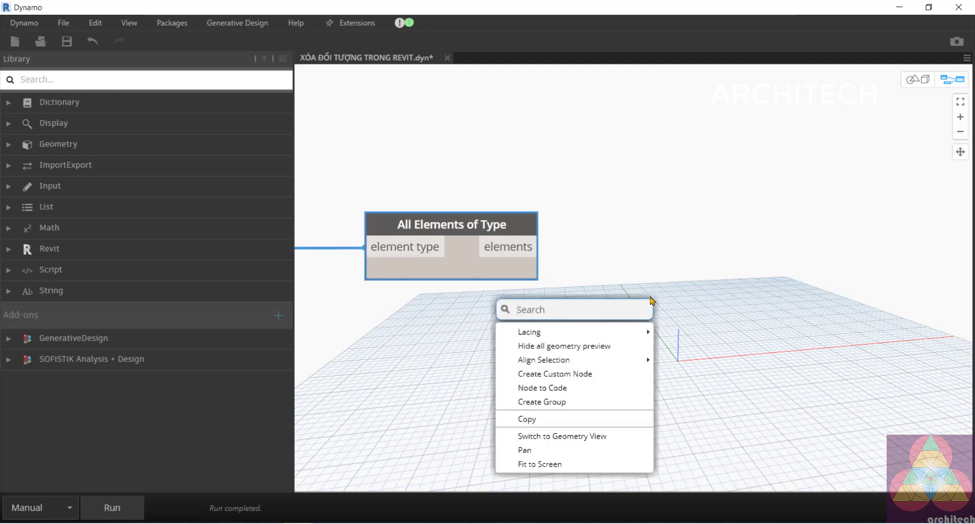
text(element)
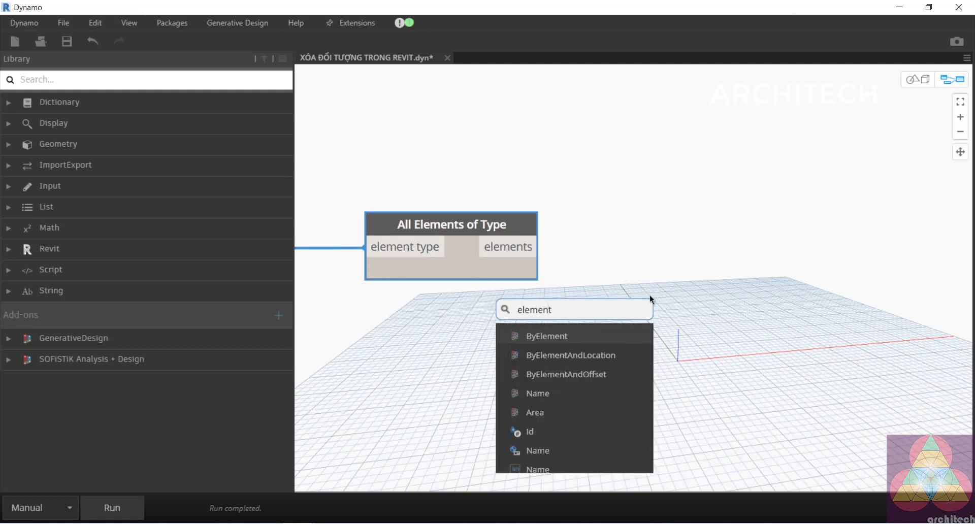
text(.name)
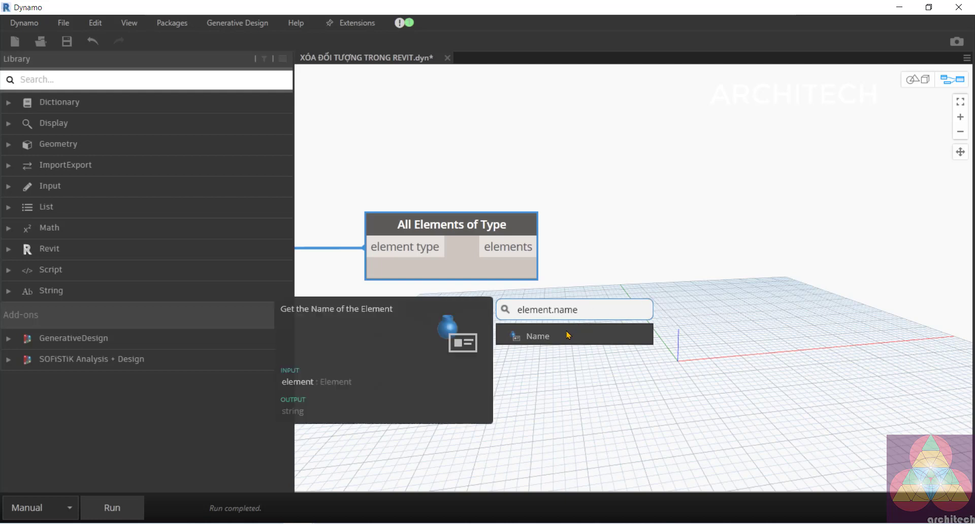
click(568, 335)
mouse_move(621, 348)
mouse_down()
mouse_move(644, 230)
mouse_move(677, 227)
mouse_up()
scroll(585, 266, down, 1)
drag(620, 244, 605, 341)
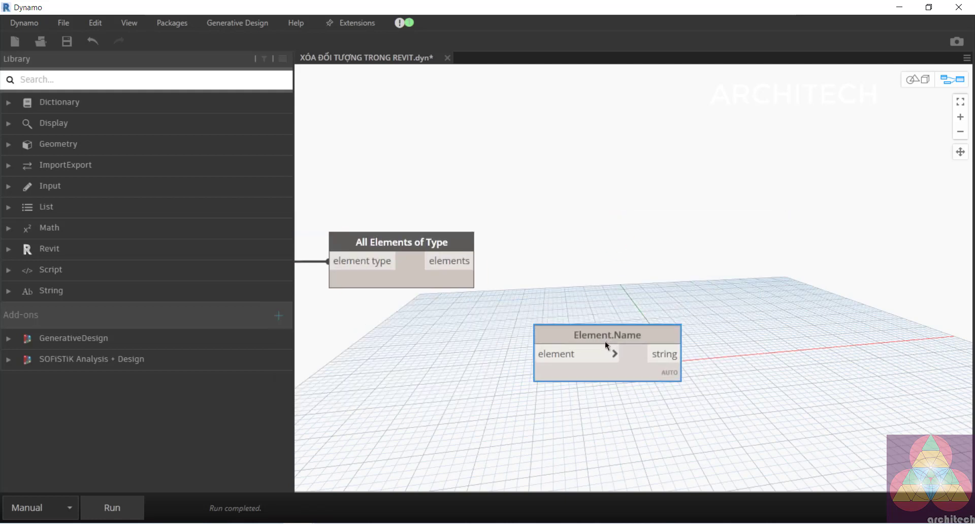
scroll(646, 250, down, 1)
drag(552, 245, 596, 311)
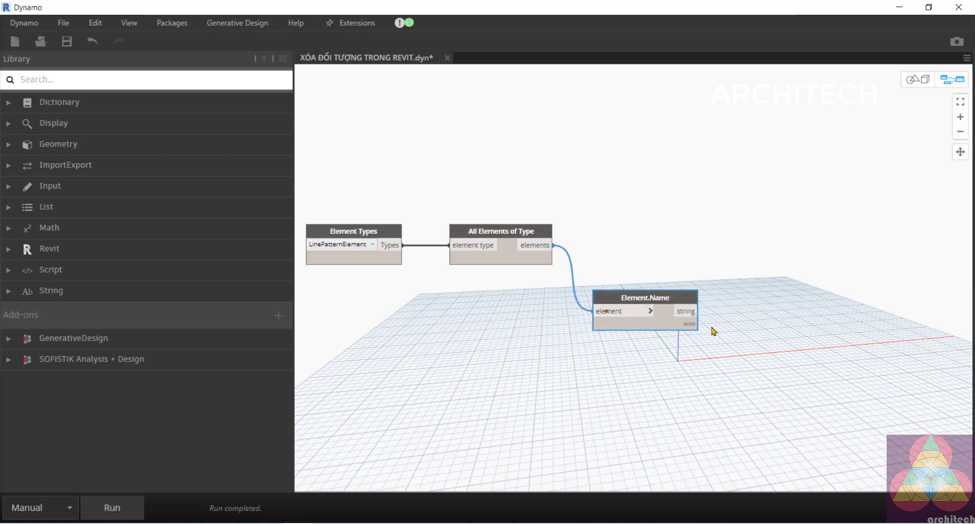
- Run the graph and review the 1190 line pattern names from Element.Name
click(140, 510)
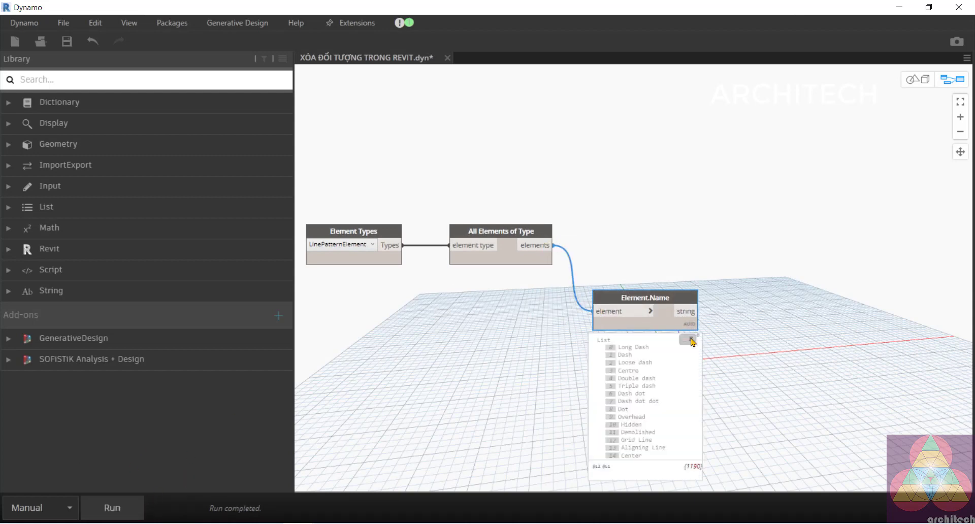
mouse_move(644, 316)
scroll(690, 475, up, 2)
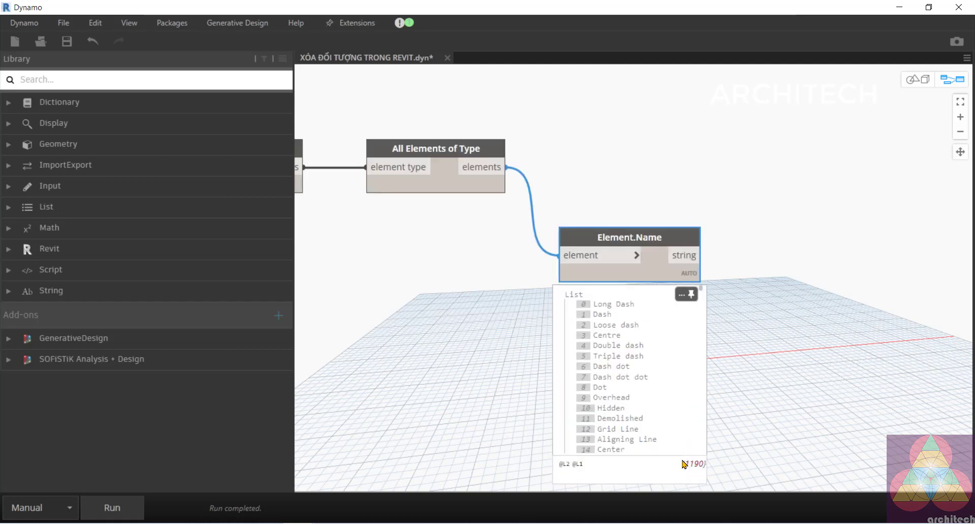
middle_drag(617, 422, 615, 335)
scroll(523, 355, down, 3)
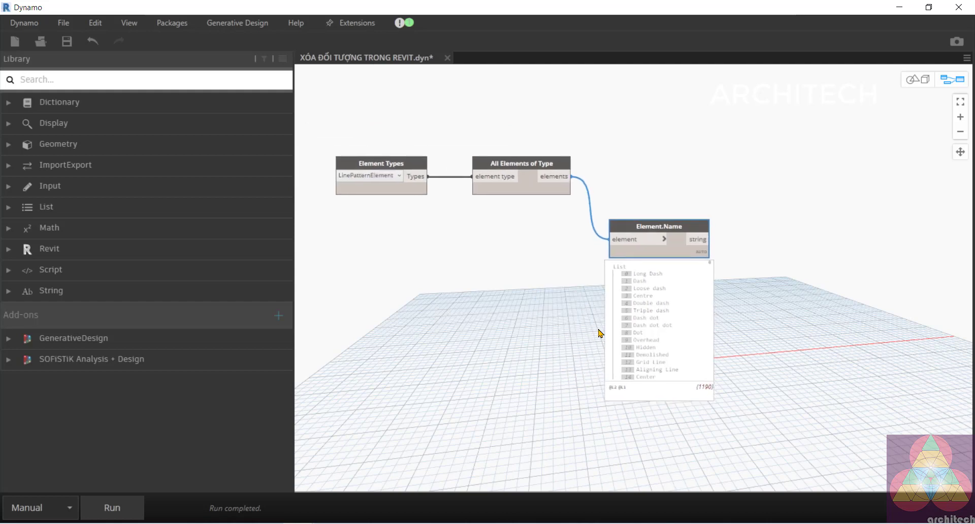
scroll(652, 312, down, 3)
scroll(657, 317, down, 2)
scroll(658, 318, down, 9)
scroll(656, 324, down, 9)
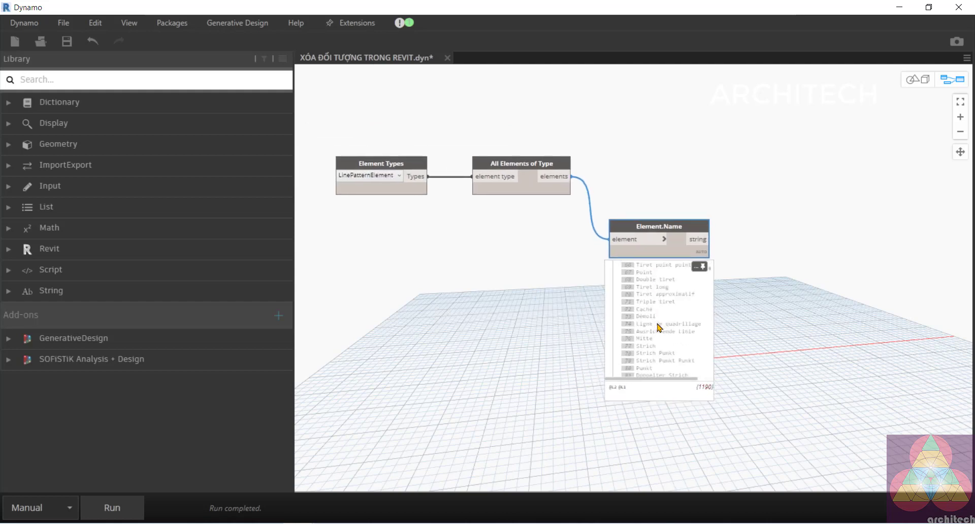
scroll(655, 324, down, 9)
scroll(657, 326, down, 8)
scroll(659, 326, down, 2)
scroll(659, 326, down, 1)
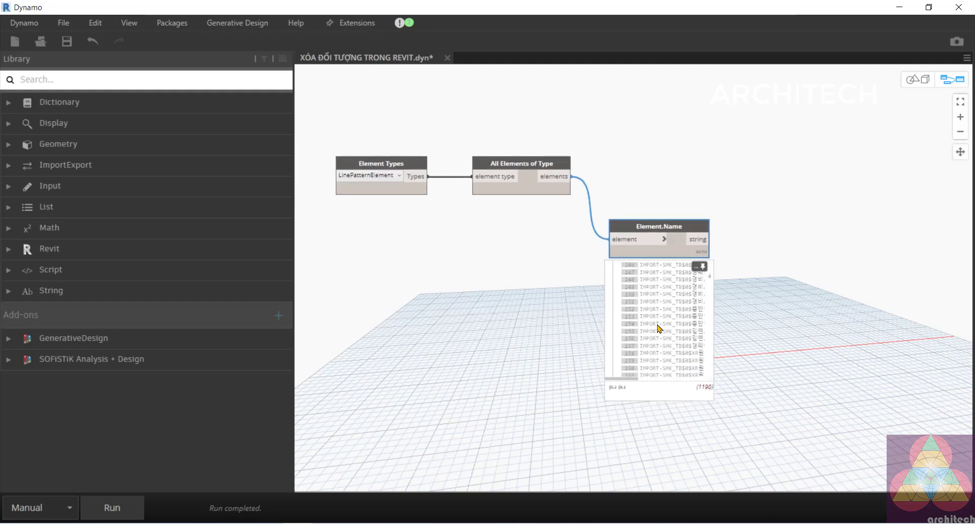
scroll(660, 326, down, 1)
scroll(660, 326, down, 1)
scroll(753, 336, up, 1)
scroll(757, 337, up, 2)
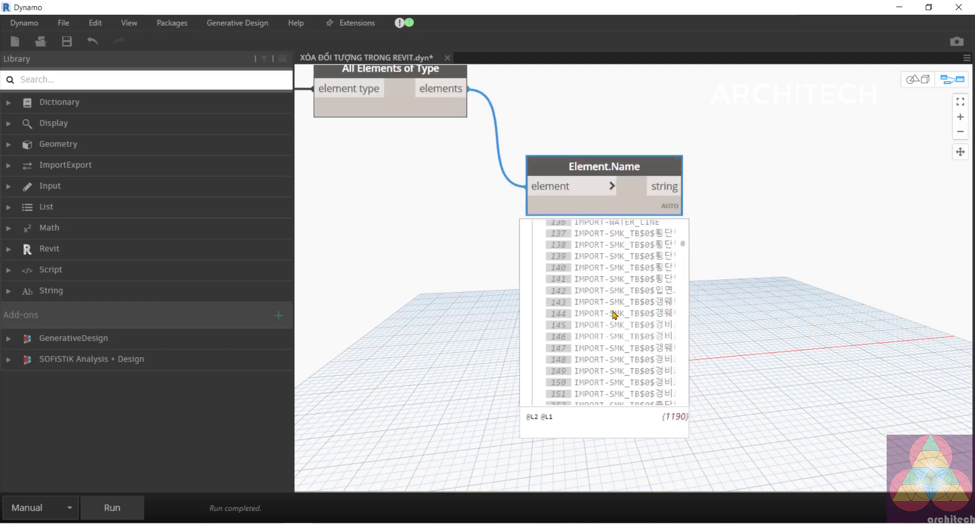
scroll(611, 314, up, 2)
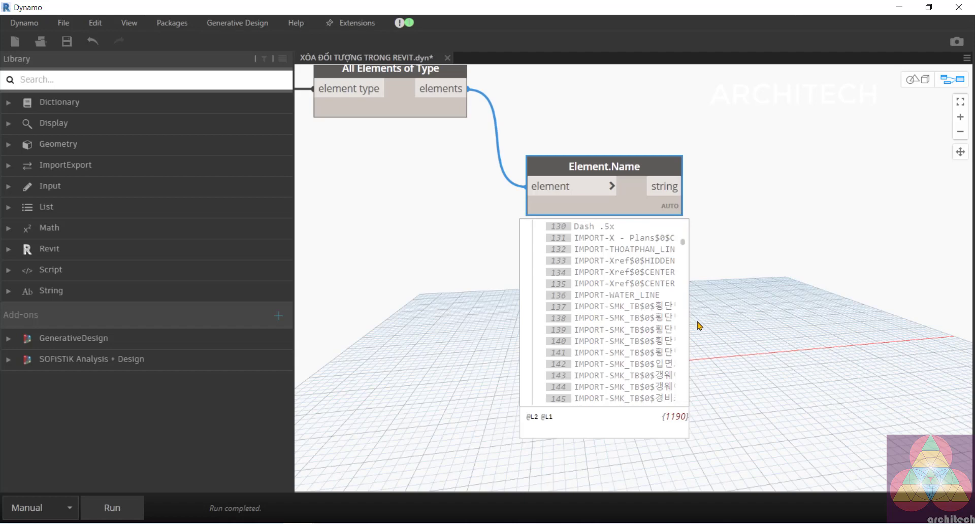
scroll(736, 318, down, 2)
middle_drag(746, 319, 609, 346)
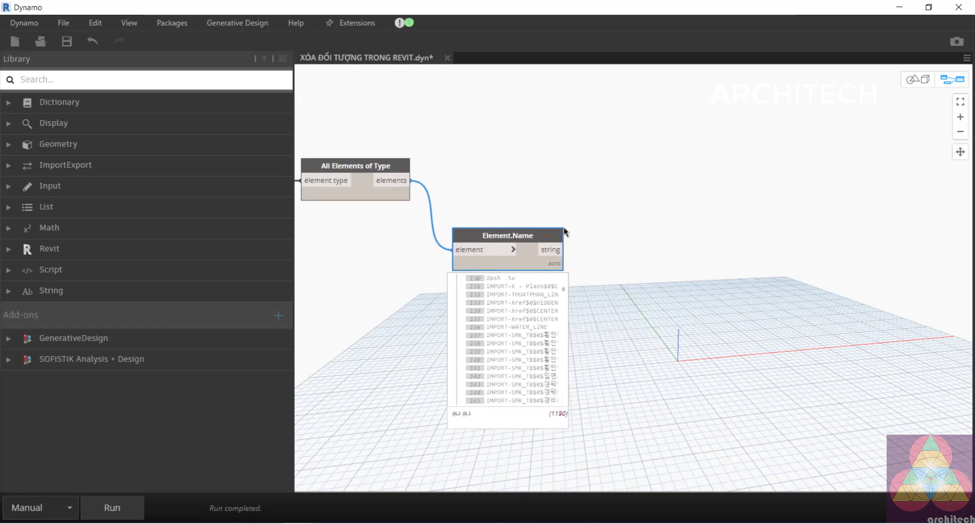
drag(551, 248, 546, 256)
scroll(647, 308, down, 3)
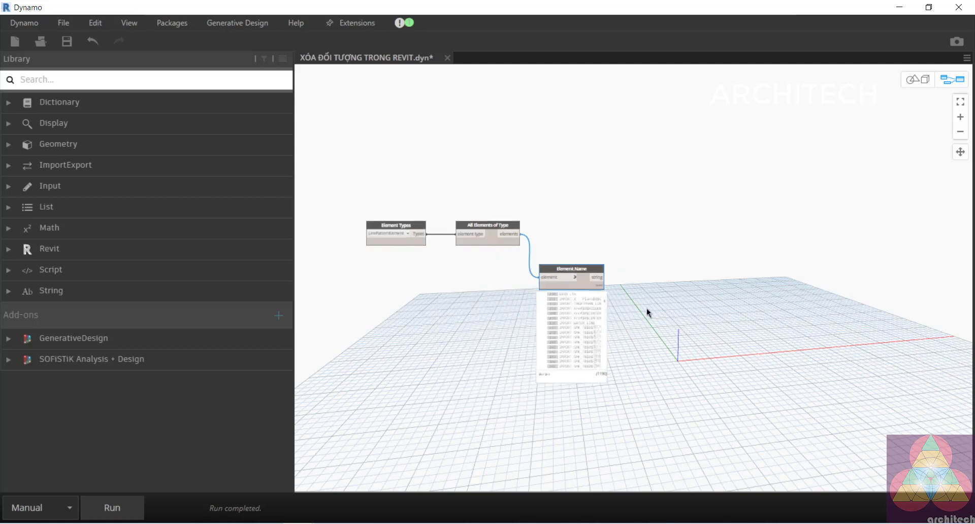
middle_drag(646, 309, 612, 304)
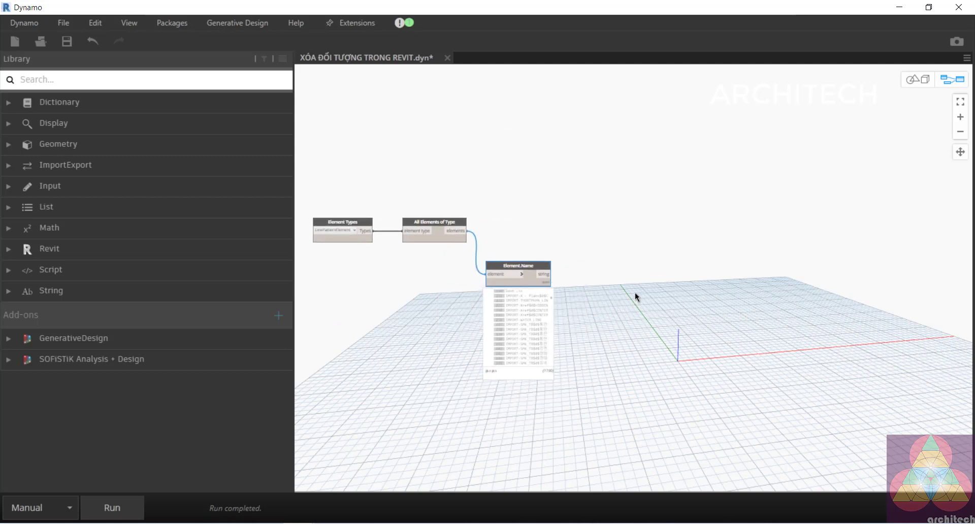
scroll(609, 242, up, 2)
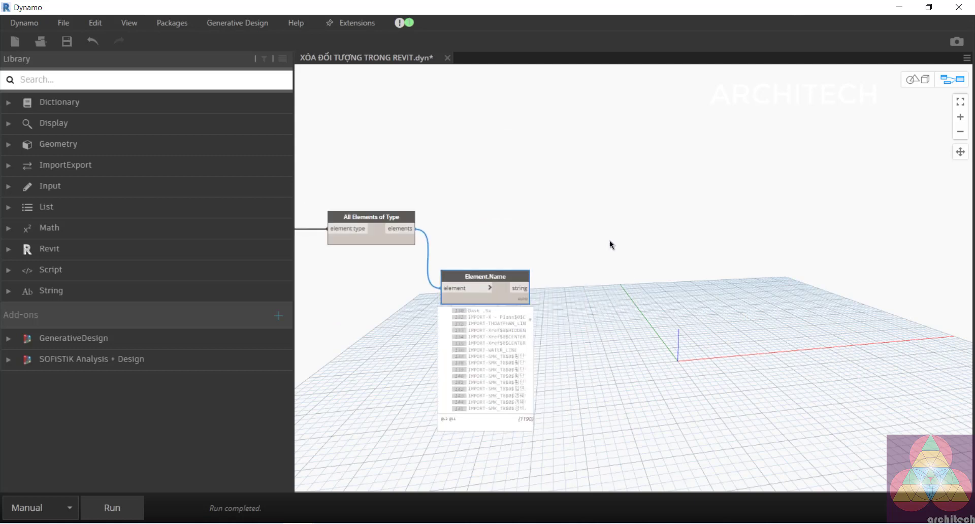
- Place a List.FilterByBoolMask node beside Element.Name
right_click(624, 180)
text(l)
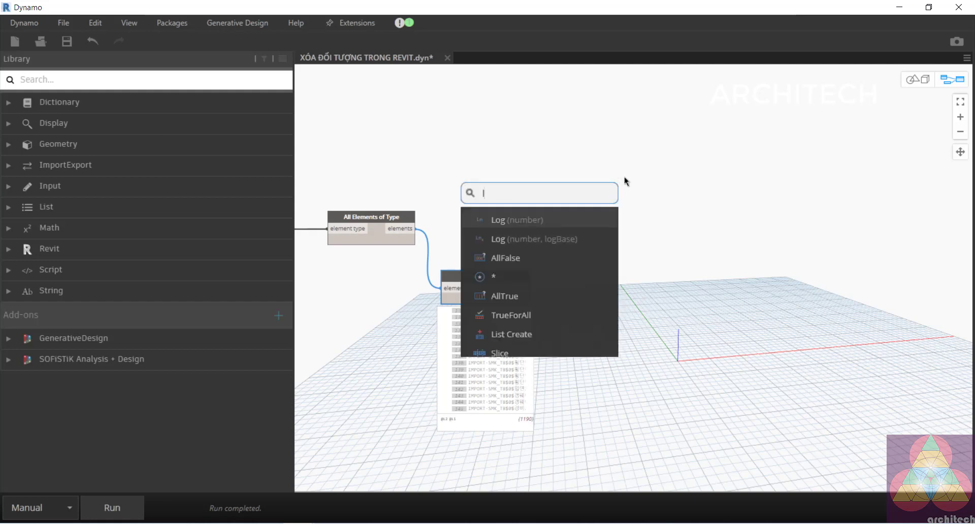
text(is)
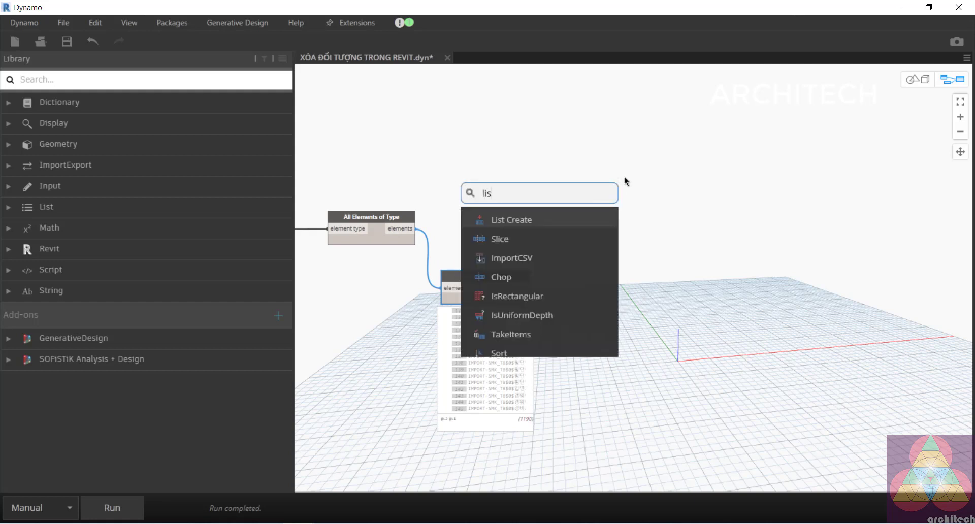
text(t.)
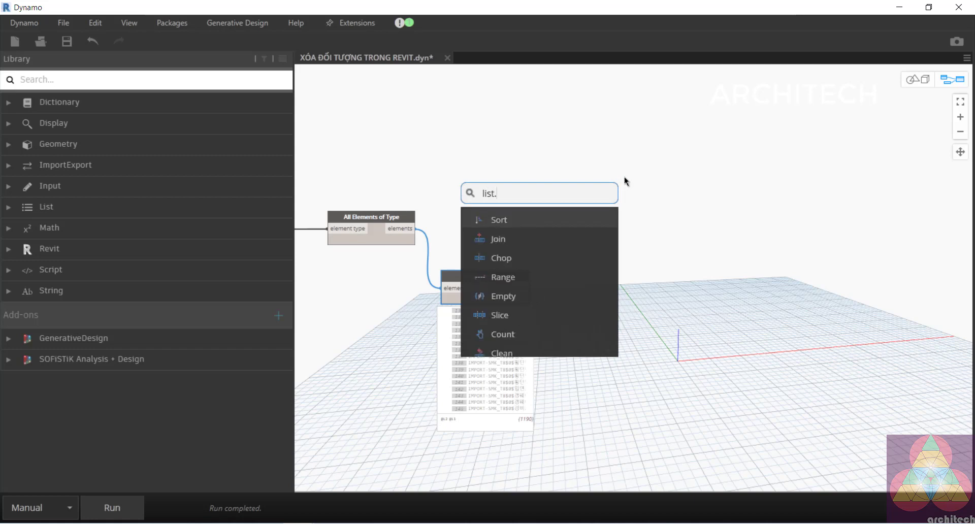
text(bool)
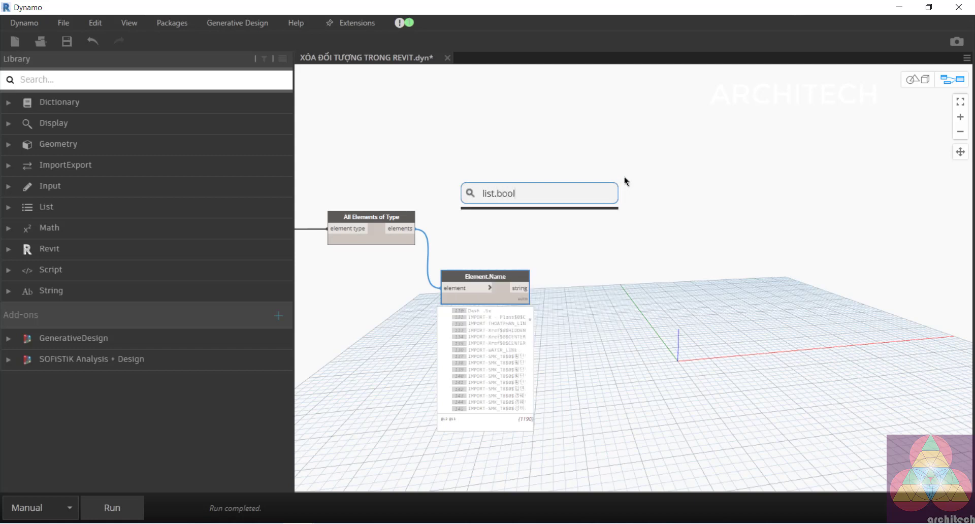
key(BackSpace)
key(BackSpace)
key(BackSpace)
key(BackSpace)
text(f)
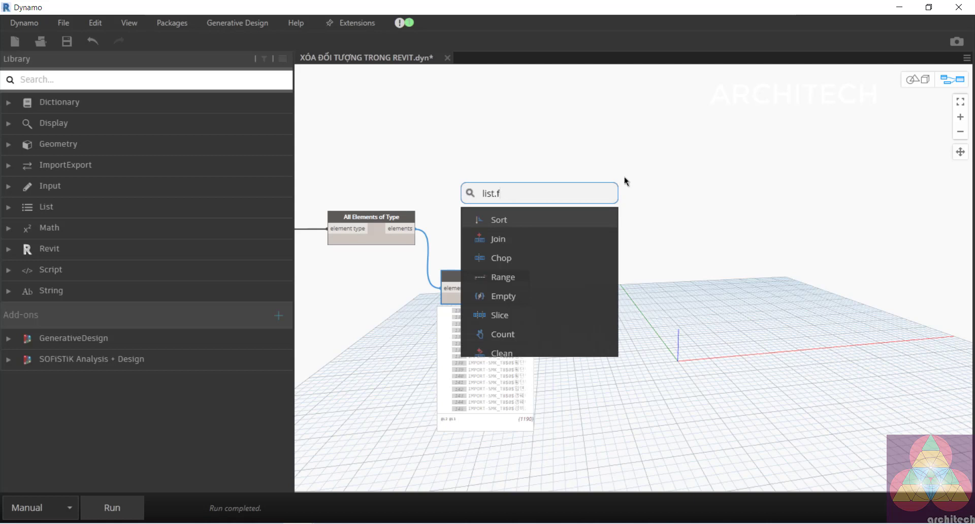
text(ilter)
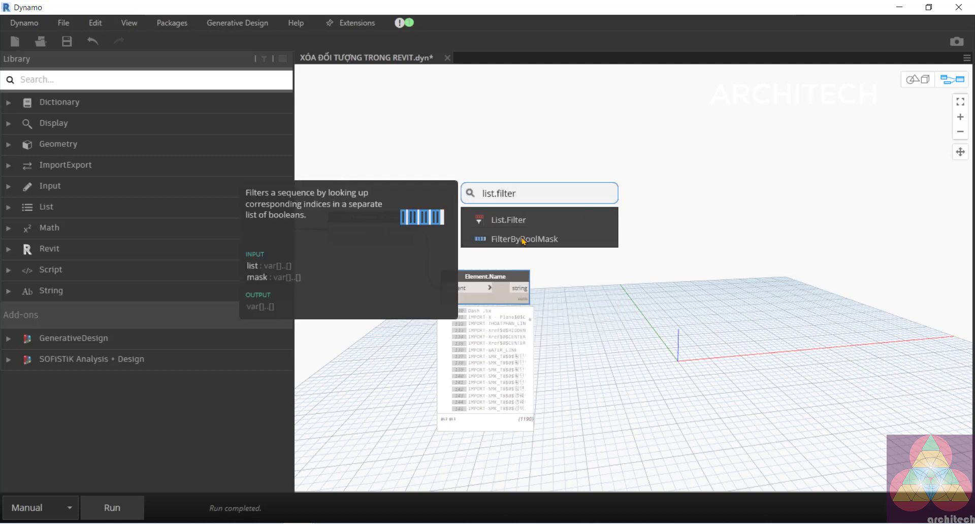
click(527, 239)
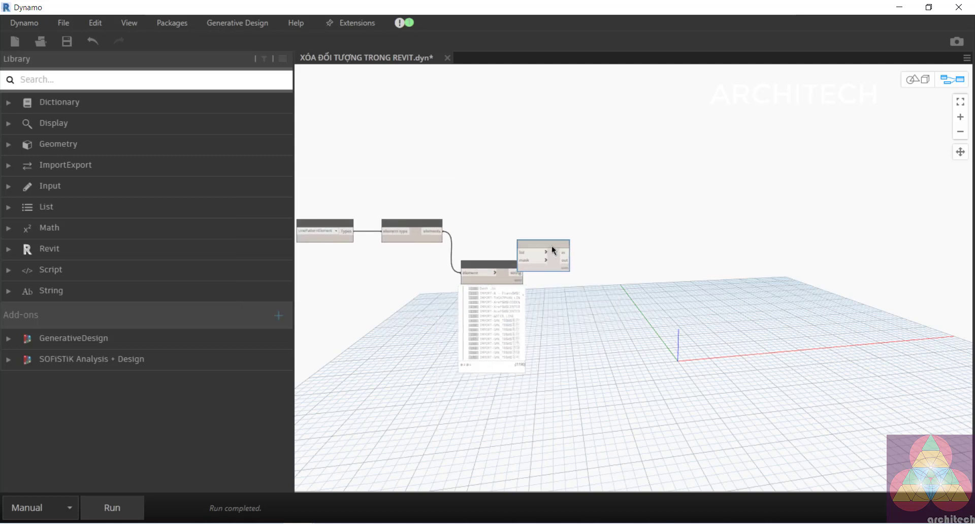
mouse_move(552, 249)
mouse_down()
mouse_move(632, 267)
mouse_move(678, 258)
mouse_up()
scroll(629, 267, up, 1)
scroll(627, 234, up, 1)
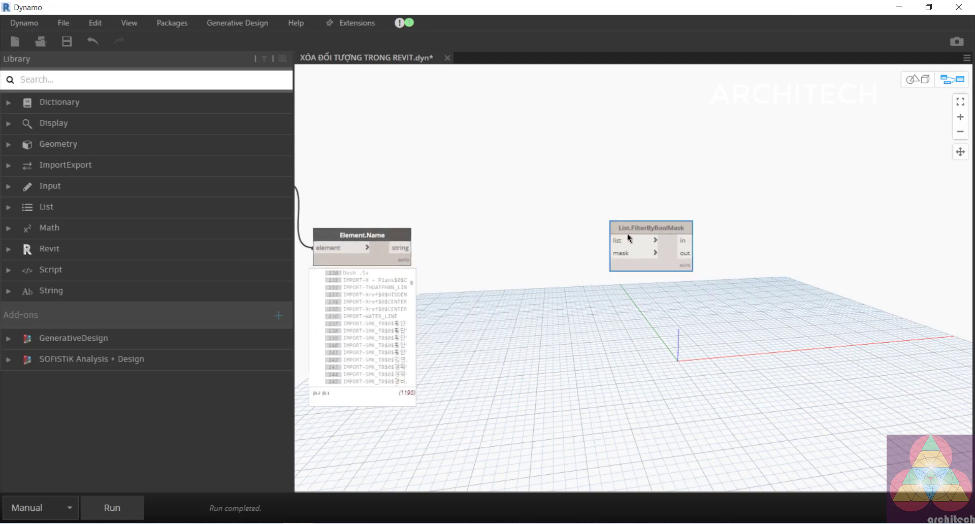
scroll(588, 254, down, 2)
mouse_move(646, 259)
mouse_down()
mouse_move(604, 200)
mouse_move(603, 213)
mouse_up()
scroll(453, 224, up, 2)
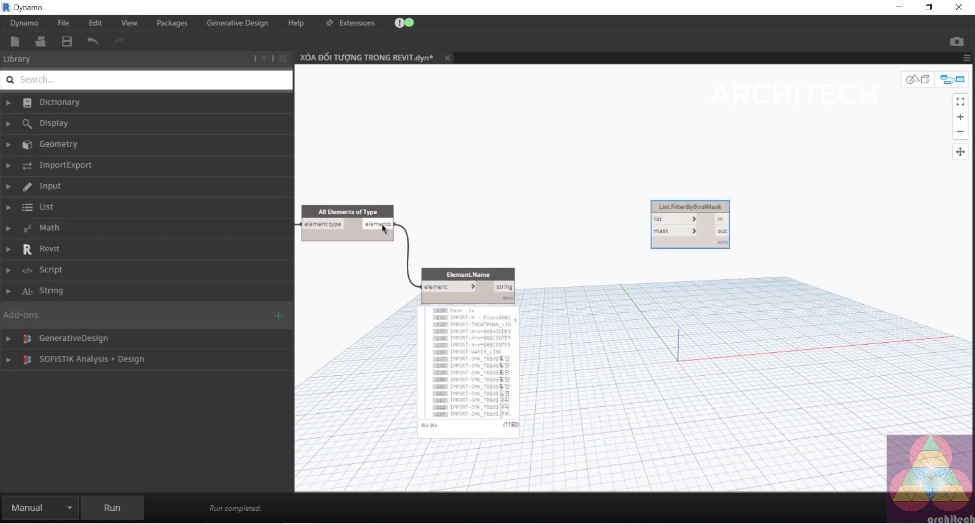
- Wire All Elements of Type's elements into FilterByBoolMask's list input
drag(382, 225, 799, 208)
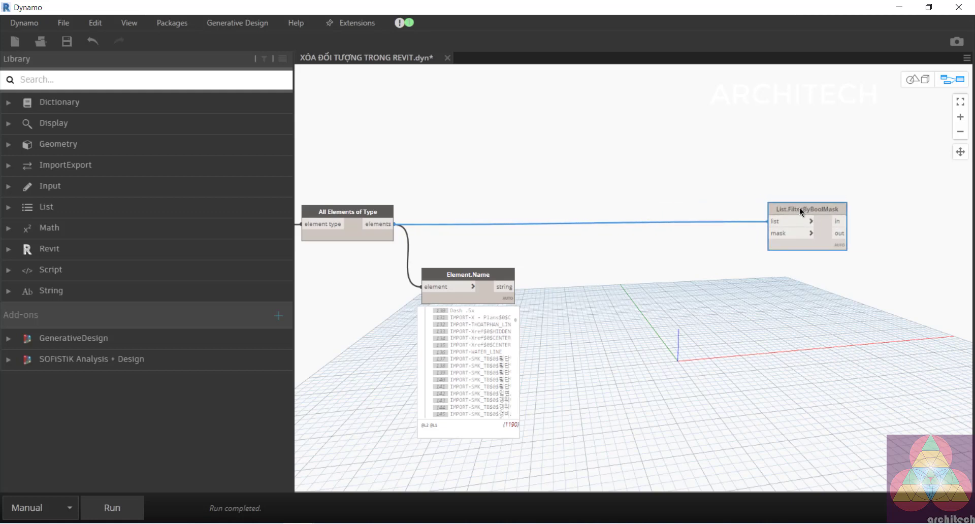
middle_drag(629, 270, 619, 262)
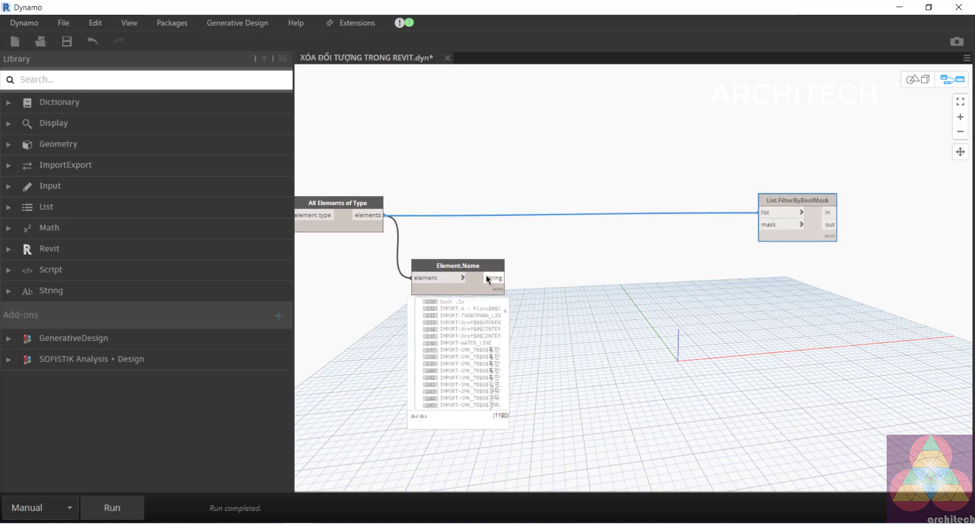
scroll(495, 273, up, 3)
scroll(521, 288, down, 2)
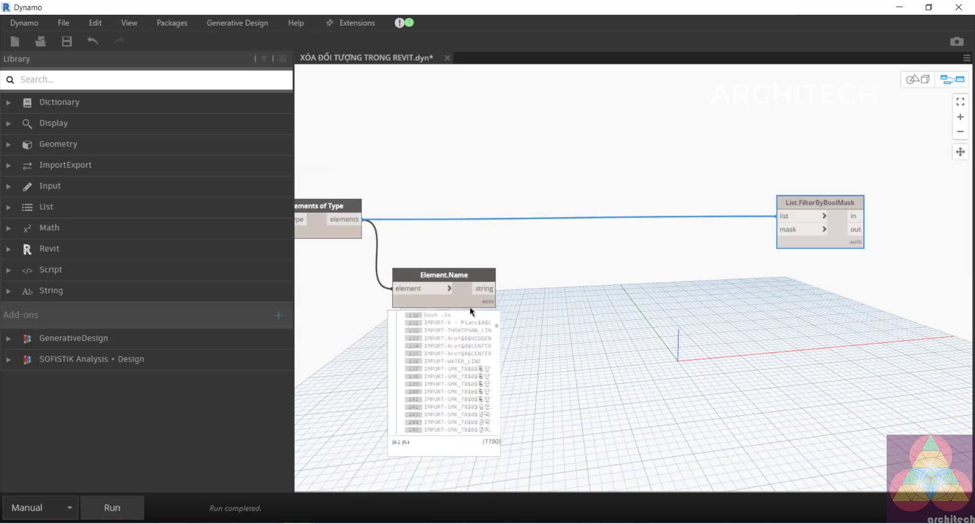
scroll(442, 342, up, 1)
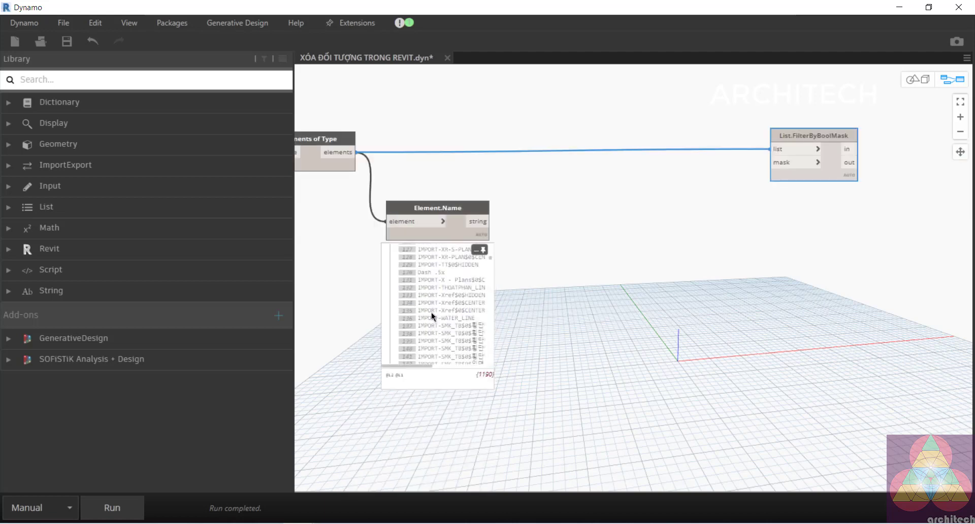
- Place a String.Contains node from a 'string.con' search, right of Element.Name
right_click(623, 288)
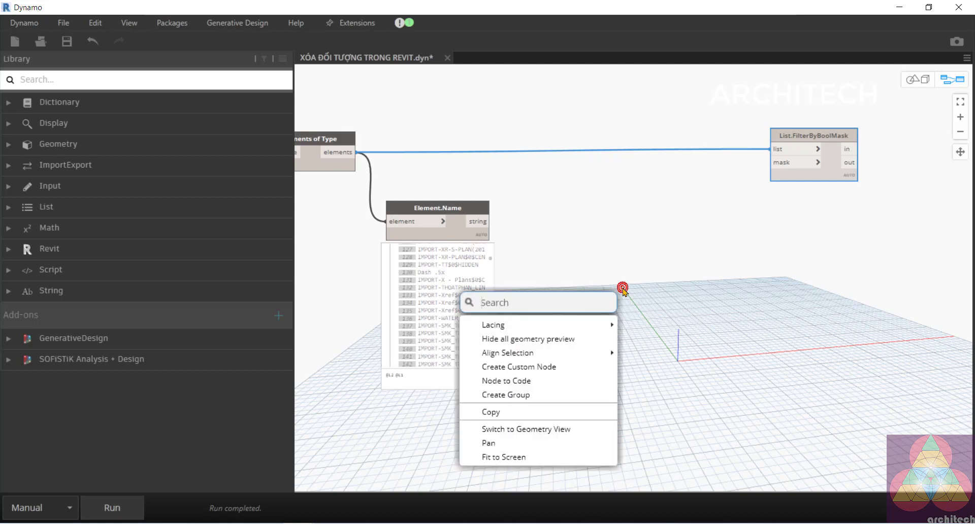
text(st)
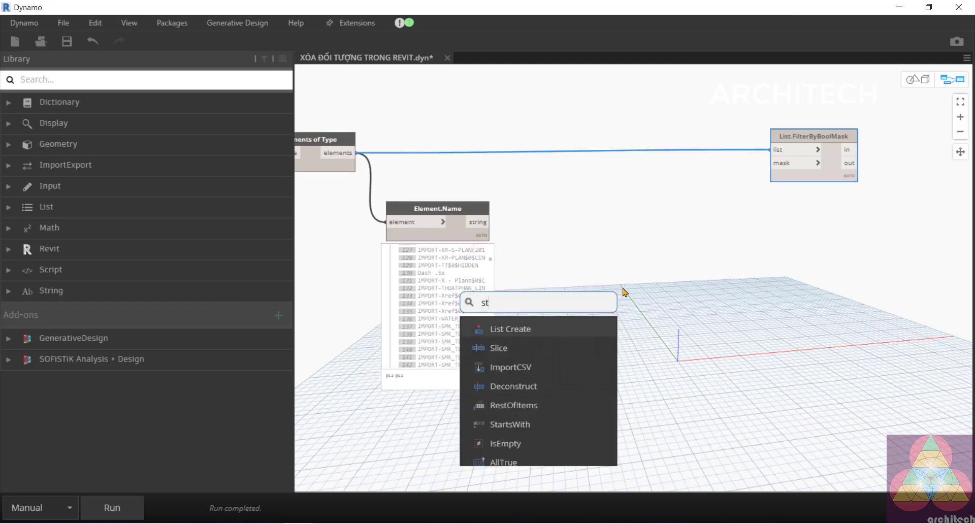
text(r)
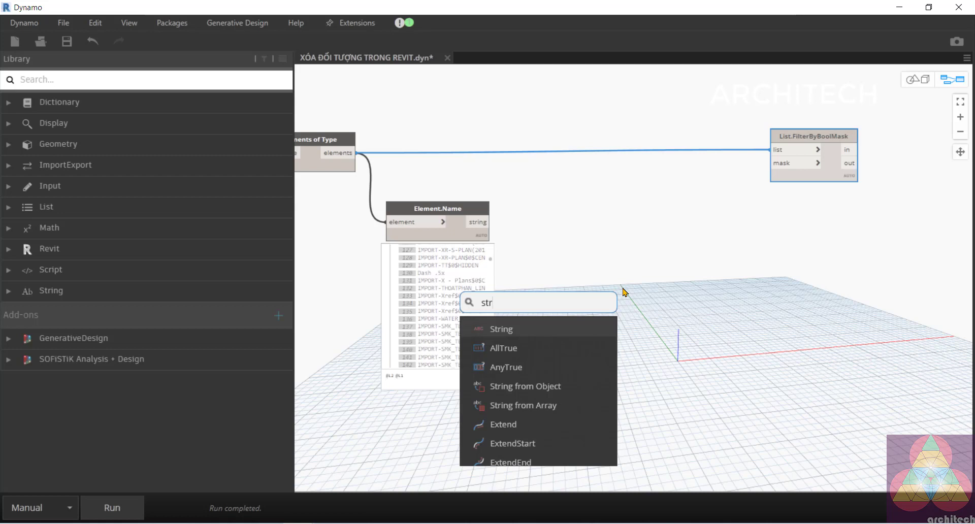
text(ing.)
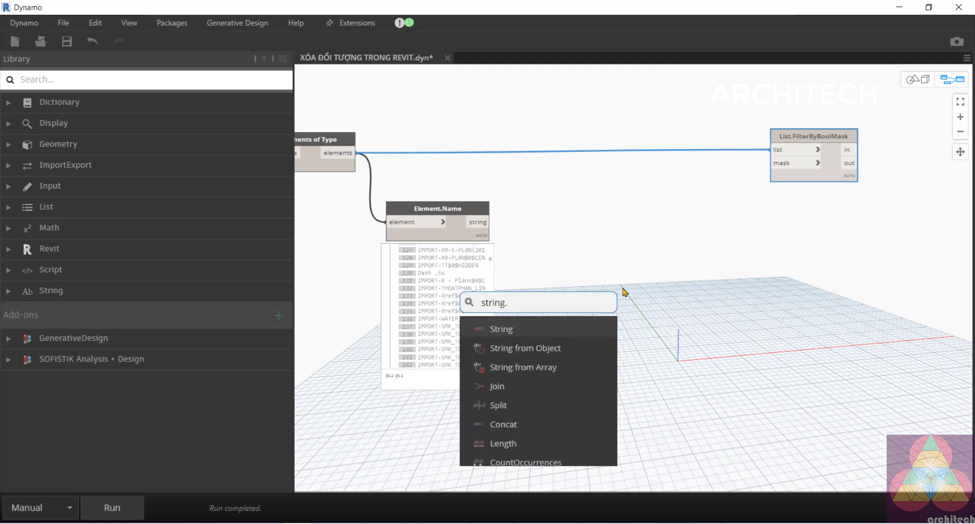
text(con)
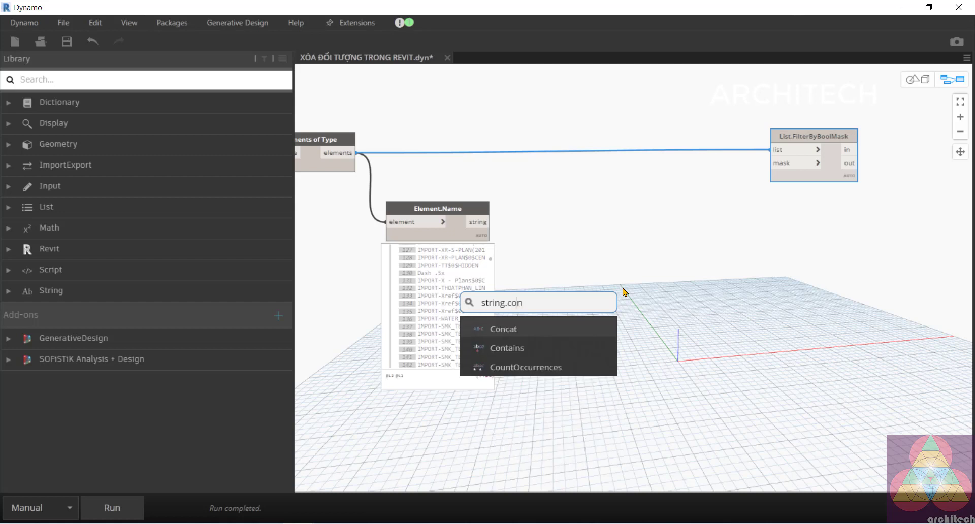
click(517, 348)
drag(660, 246, 653, 214)
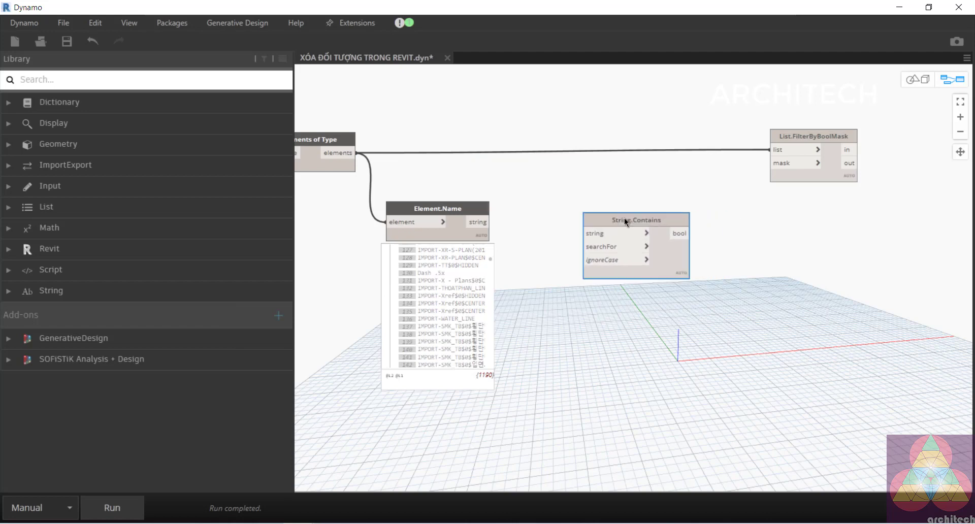
scroll(654, 211, up, 3)
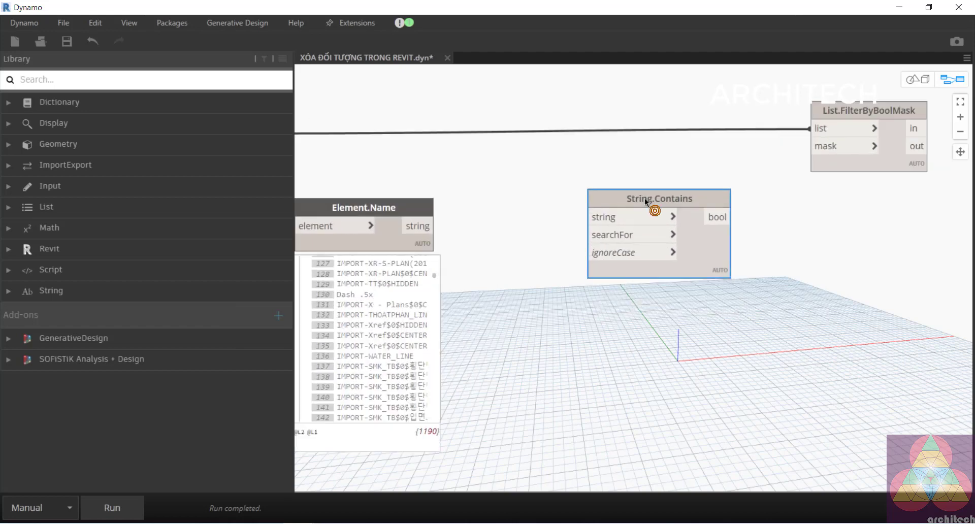
- Connect Element.Name's output to String.Contains' string input
drag(636, 206, 696, 209)
click(432, 226)
click(597, 223)
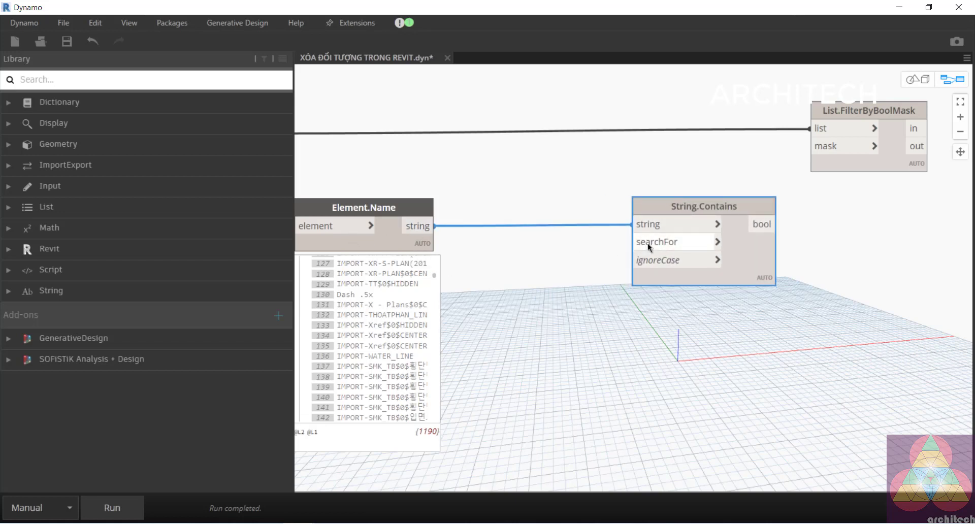
- Replace a mistaken String from Object node with a plain String node
right_click(508, 294)
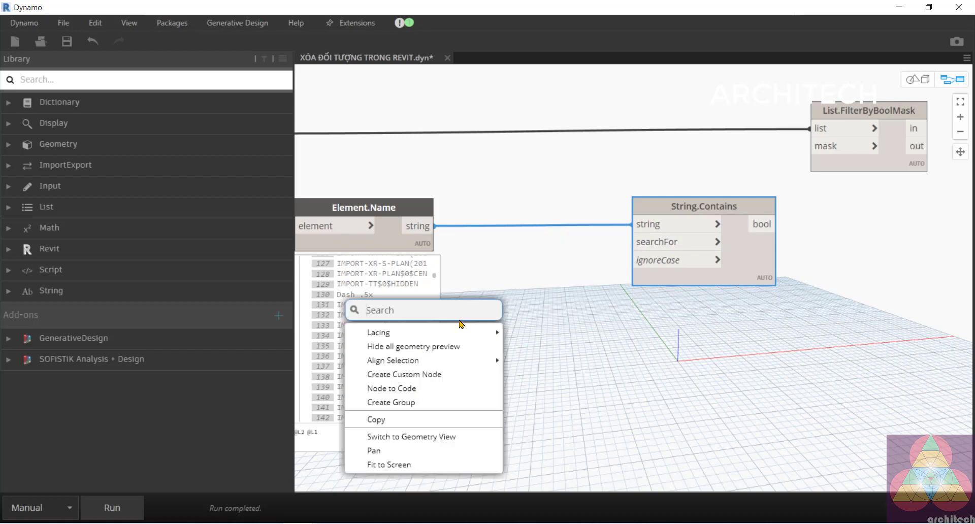
text(string)
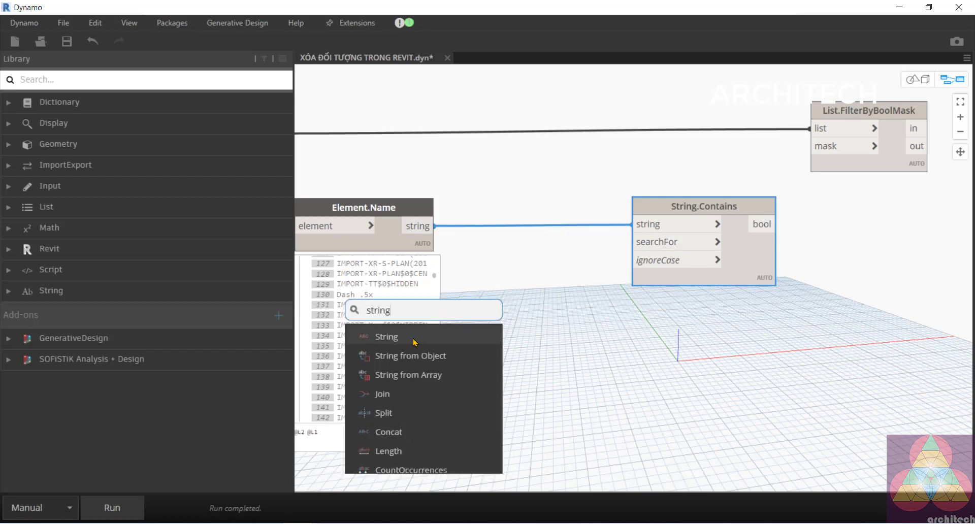
click(409, 354)
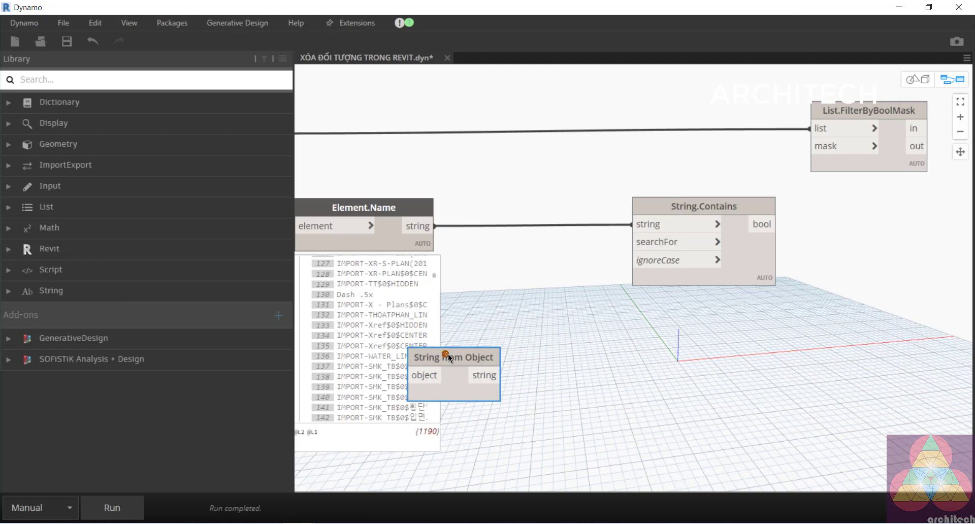
key(Delete)
right_click(496, 319)
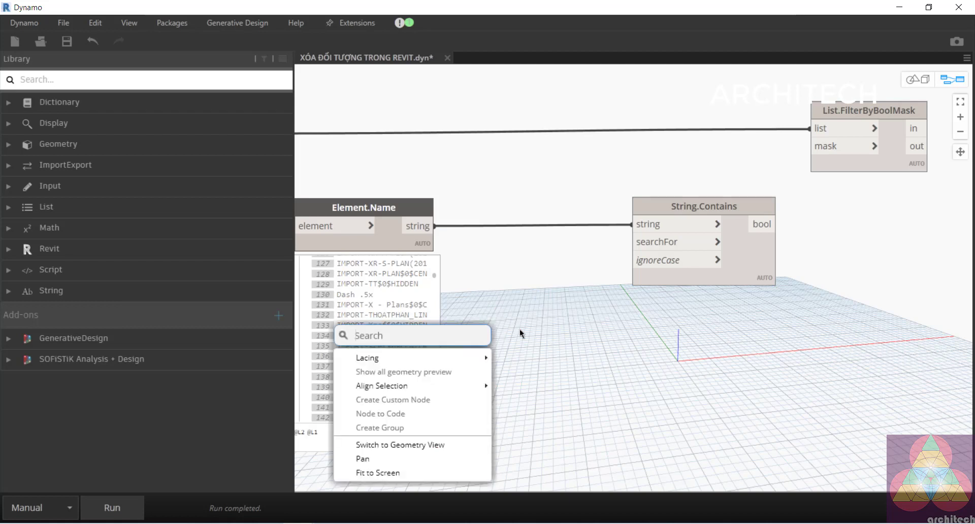
text(string)
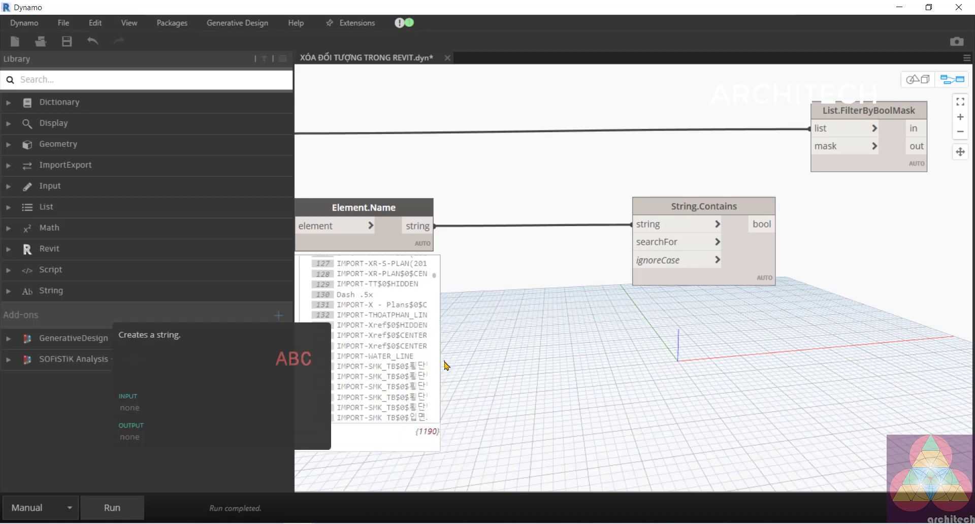
click(445, 362)
drag(467, 369, 536, 298)
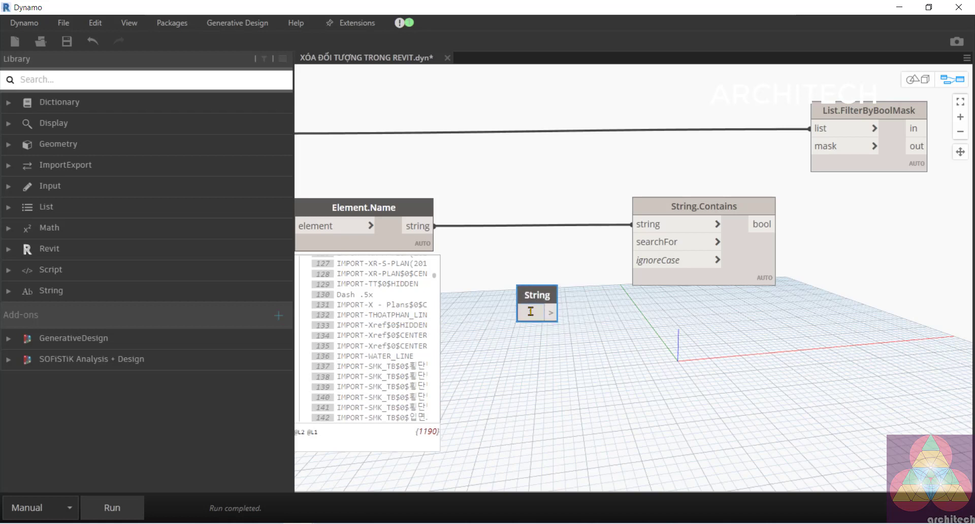
- Enter IMPORT in the String node and wire it to String.Contains' searchFor
click(530, 311)
mouse_move(357, 366)
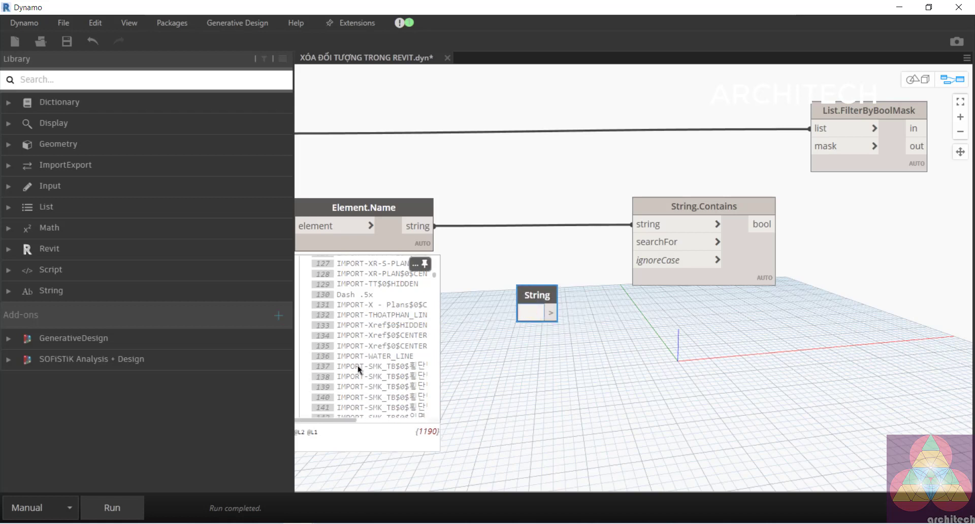
key(Caps_Lock)
text(IMPO)
text(RT)
click(577, 336)
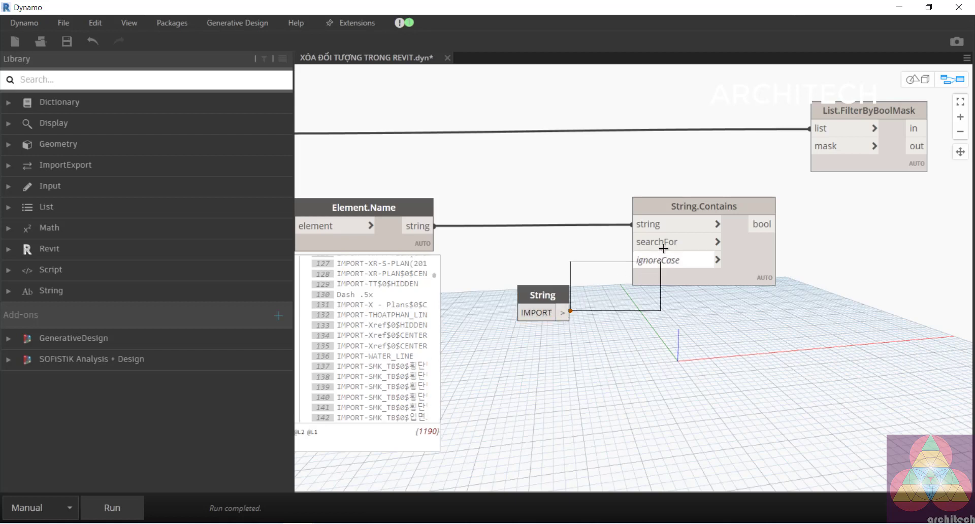
drag(564, 314, 648, 245)
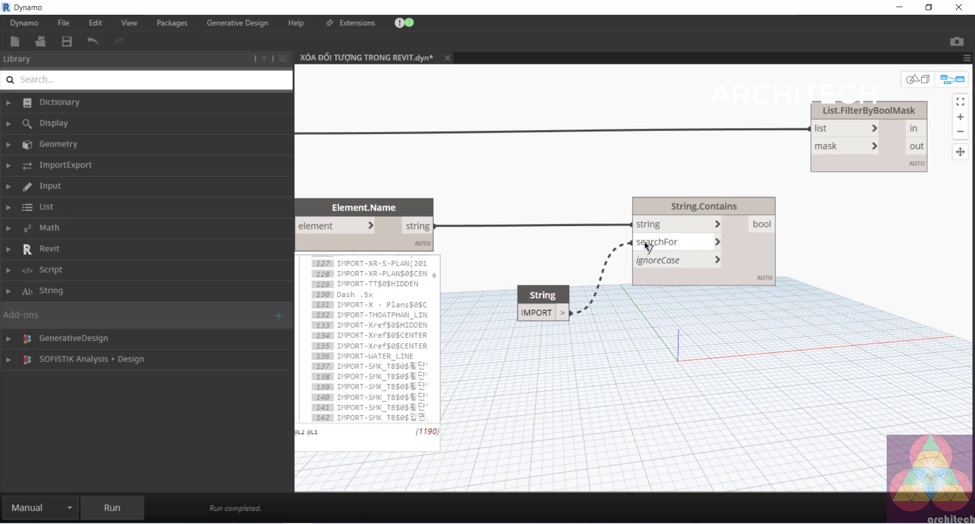
mouse_move(546, 297)
mouse_down()
mouse_move(528, 260)
mouse_move(630, 244)
mouse_up()
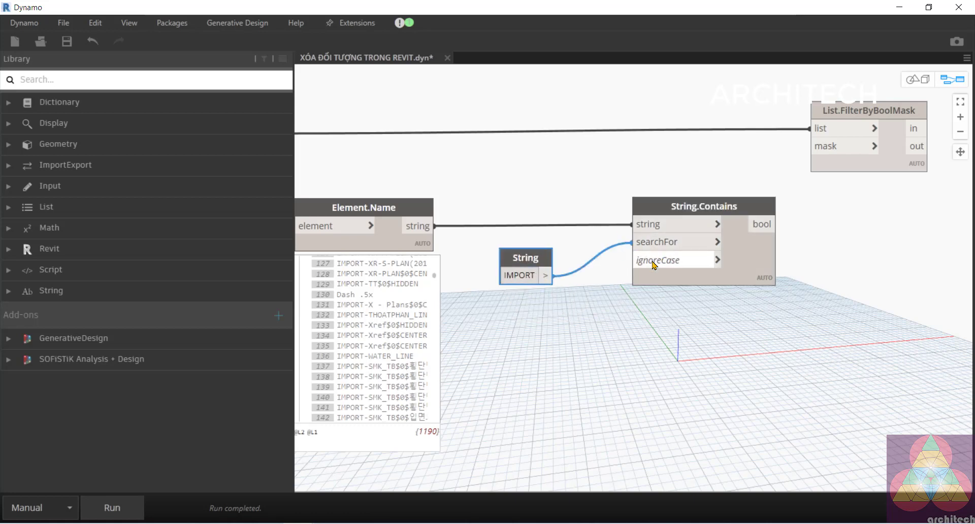
- Add a Boolean node and wire it into String.Contains' ignoreCase input
right_click(534, 336)
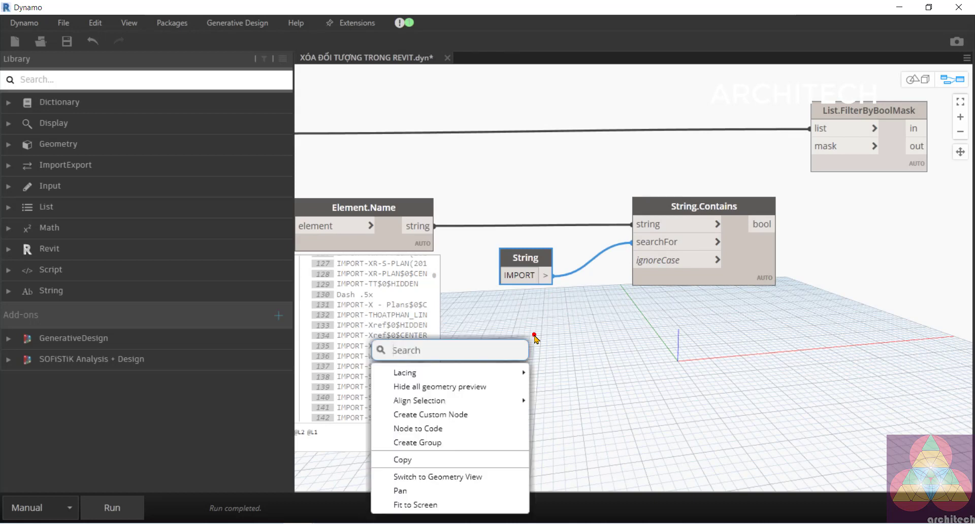
text(TRU)
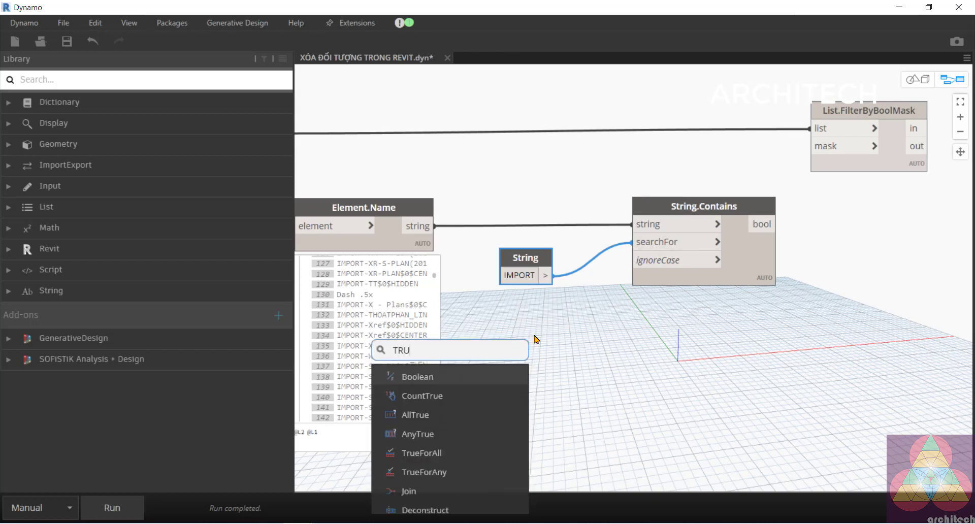
text(E)
click(450, 378)
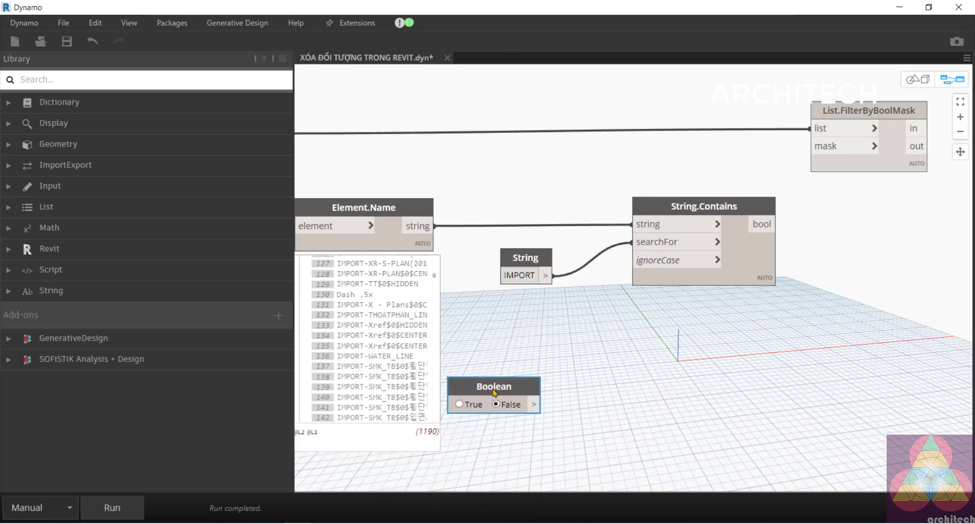
mouse_move(495, 390)
mouse_down()
mouse_move(541, 312)
mouse_move(636, 261)
mouse_up()
drag(558, 312, 548, 325)
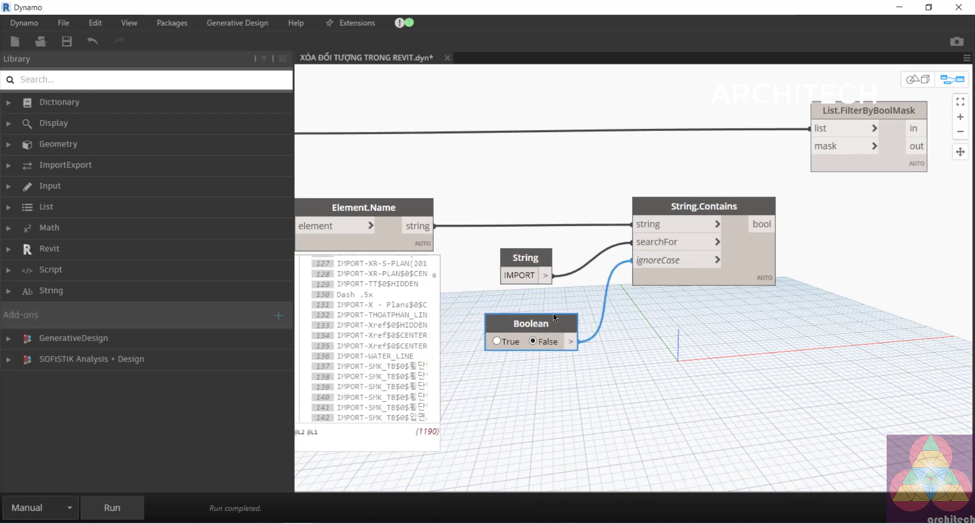
- Set the ignoreCase Boolean to False for a case-sensitive IMPORT match and rerun the graph
double_click(536, 277)
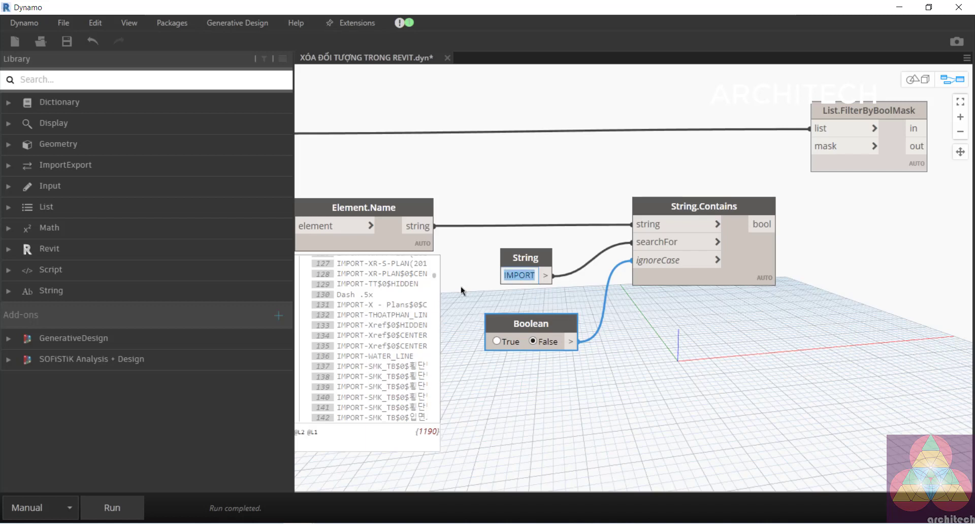
mouse_move(373, 335)
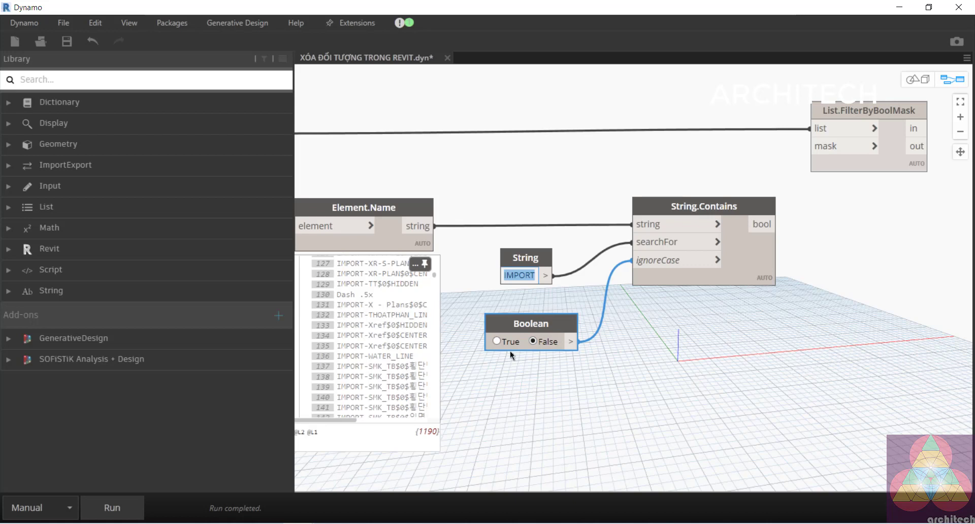
click(496, 341)
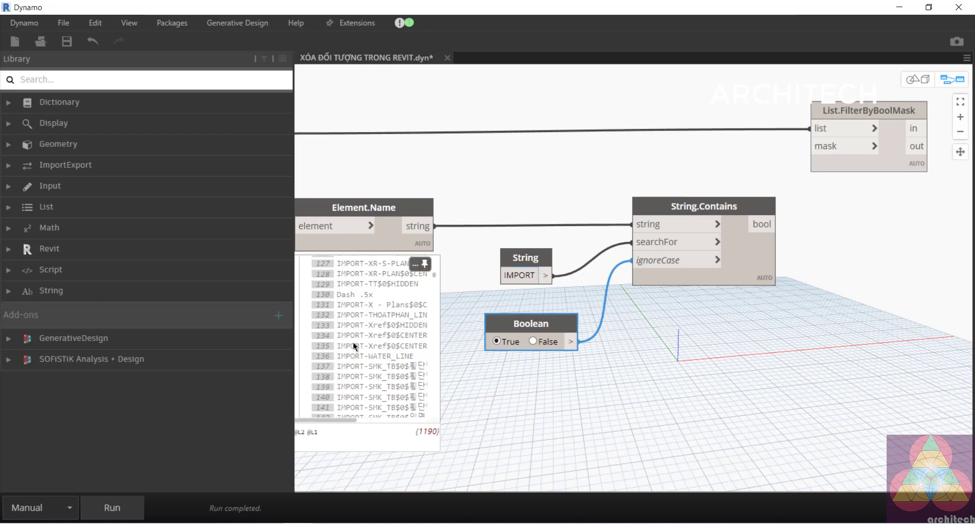
scroll(352, 331, up, 2)
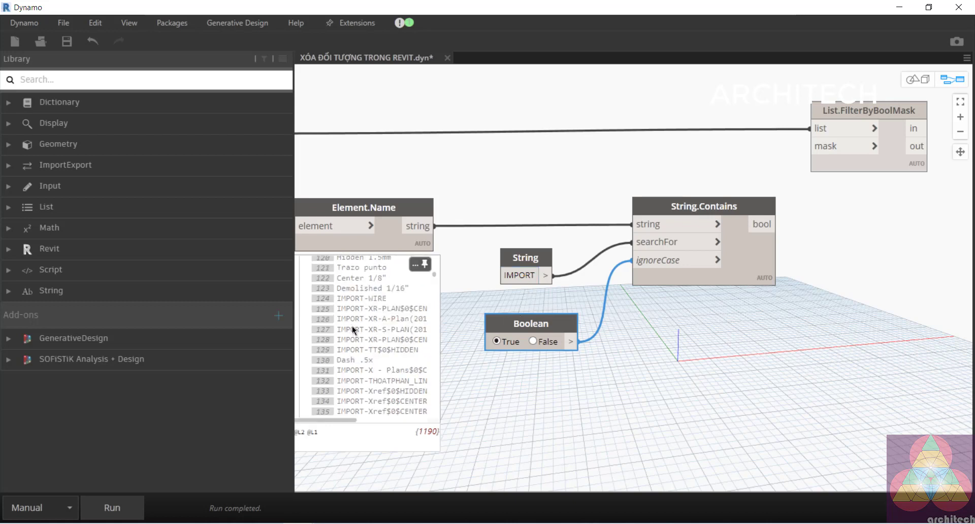
scroll(352, 327, down, 3)
scroll(354, 321, down, 3)
scroll(354, 322, down, 3)
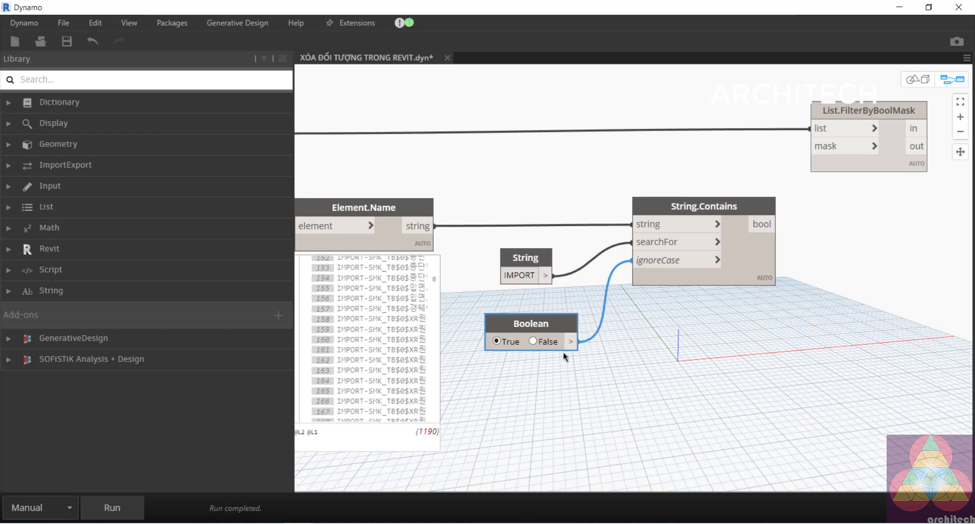
click(535, 342)
click(272, 523)
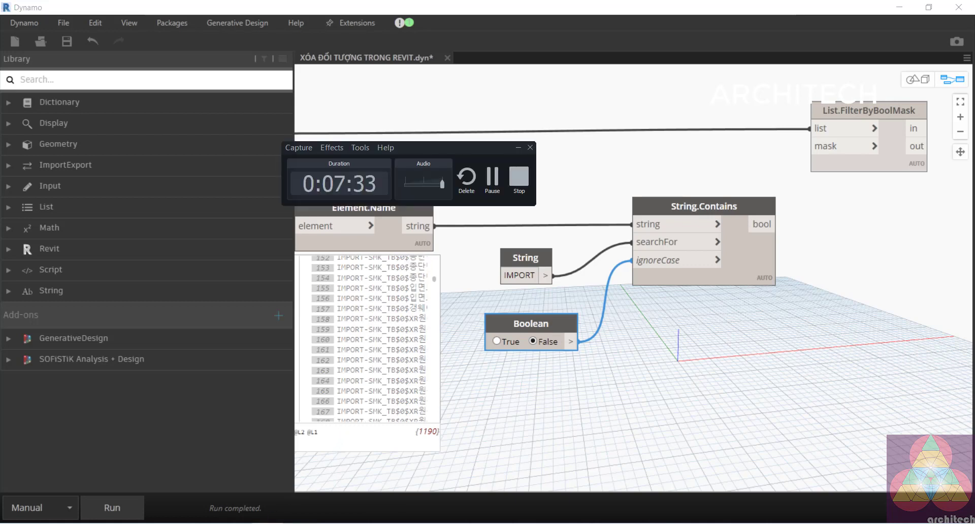
scroll(583, 383, down, 2)
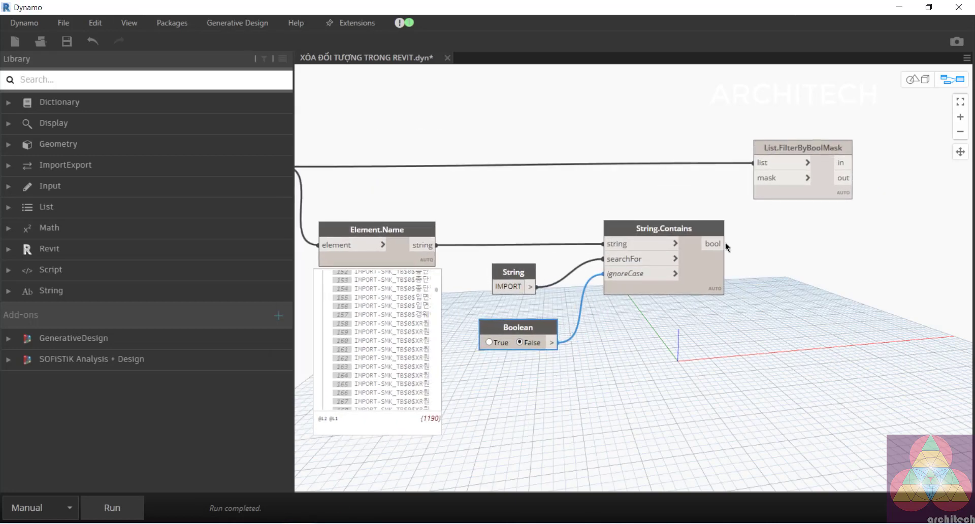
click(120, 512)
- Expand and scroll through the String.Contains true/false results
click(712, 306)
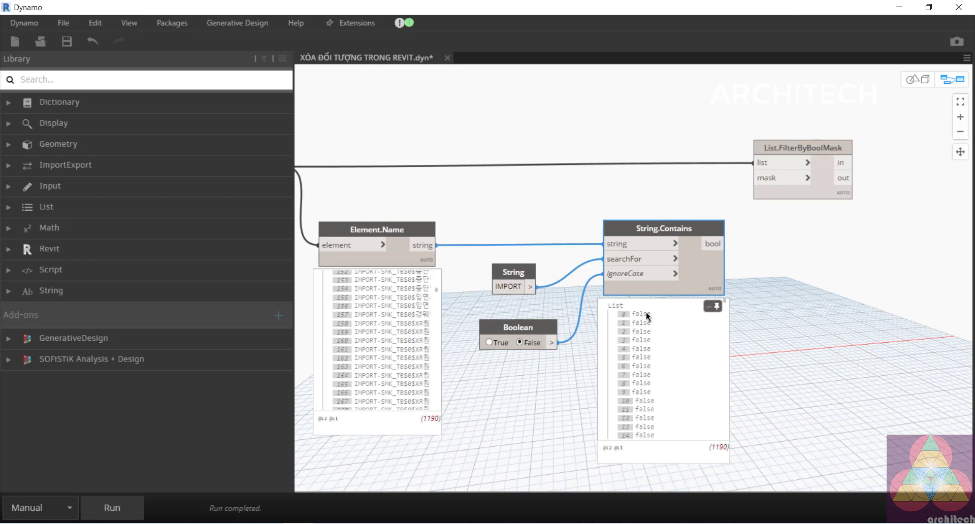
scroll(629, 330, down, 1)
scroll(379, 315, up, 2)
scroll(380, 312, up, 4)
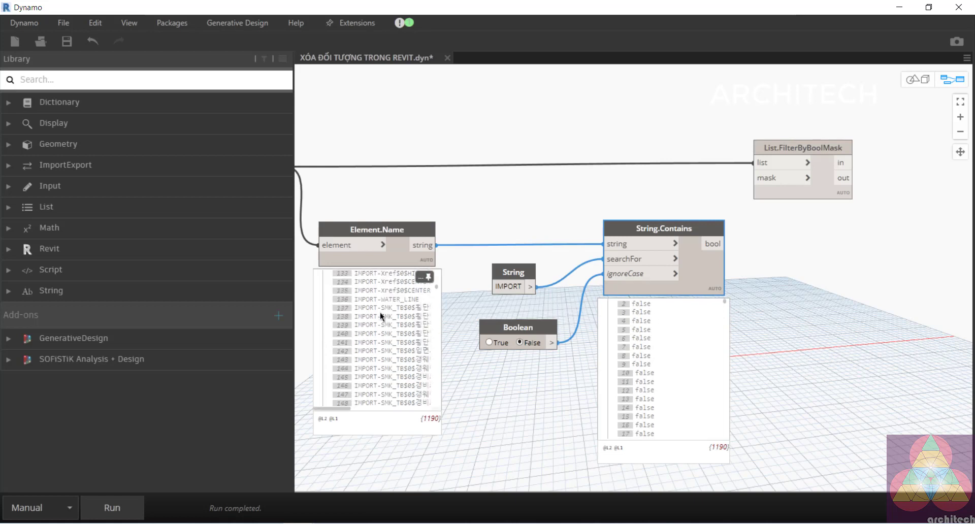
scroll(380, 312, up, 8)
scroll(382, 305, up, 9)
scroll(381, 300, up, 8)
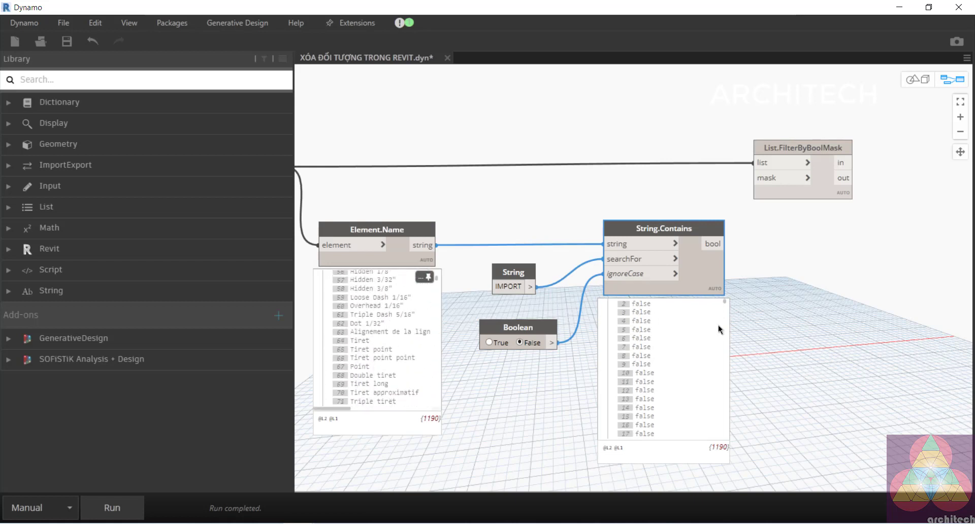
scroll(645, 355, down, 9)
scroll(650, 372, down, 9)
scroll(649, 375, down, 9)
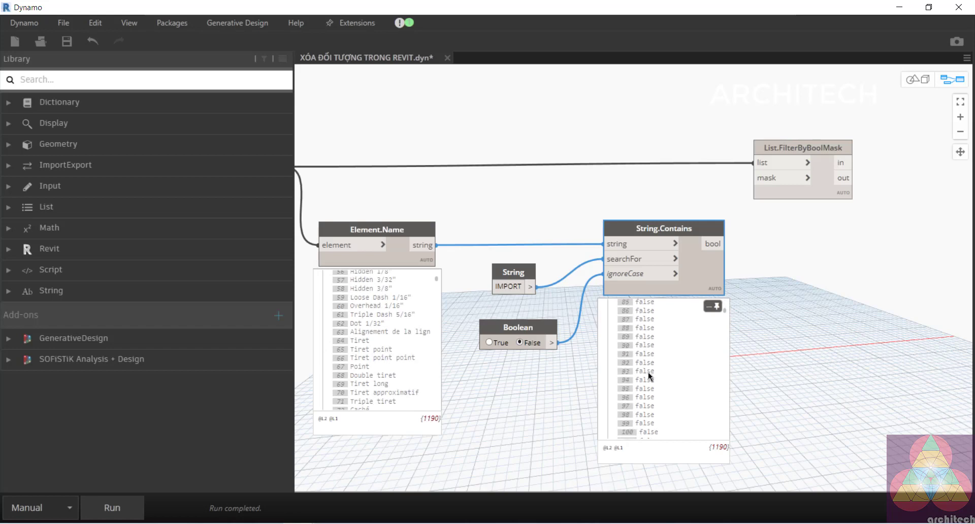
scroll(645, 373, down, 5)
scroll(644, 374, down, 3)
scroll(644, 373, down, 3)
scroll(771, 317, down, 3)
middle_drag(775, 317, 660, 331)
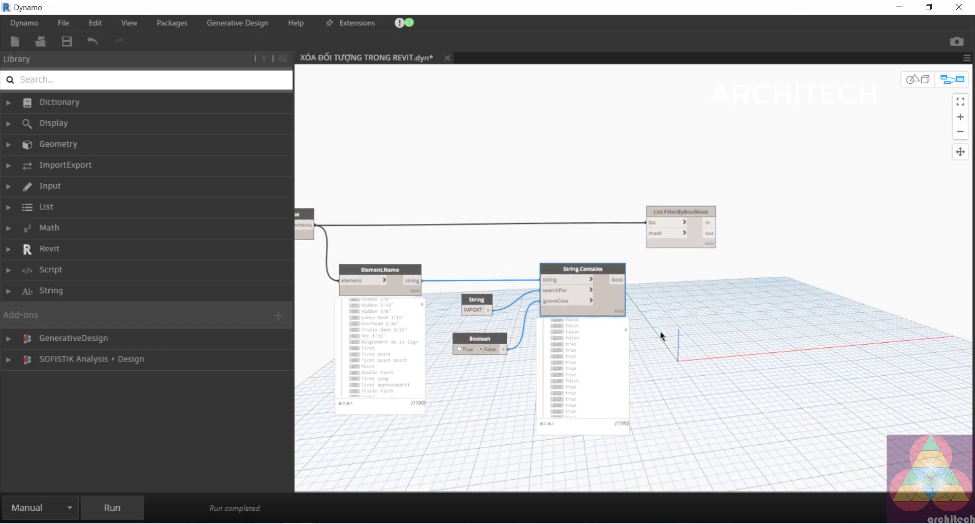
scroll(647, 285, up, 3)
scroll(639, 289, up, 1)
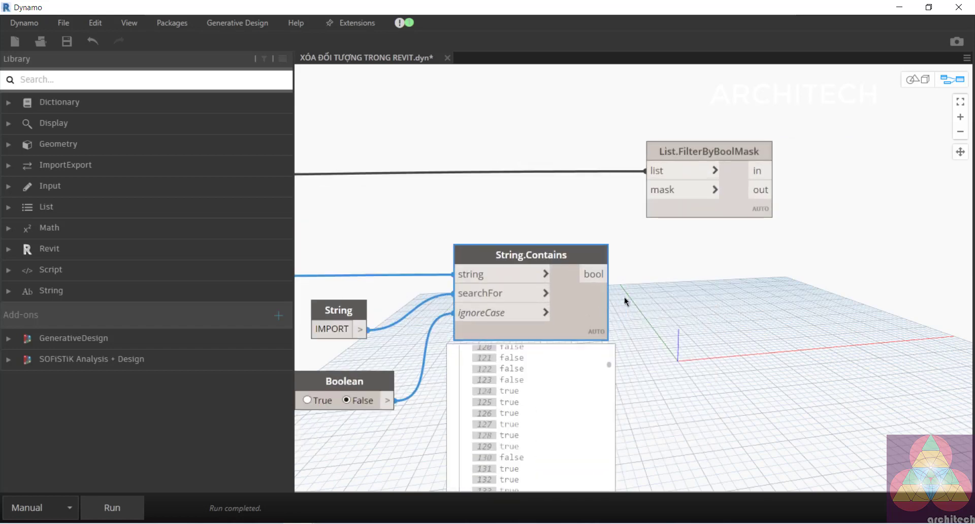
- Wire the true/false results into FilterByBoolMask's mask and review the filtered LinePatternElement list
click(605, 277)
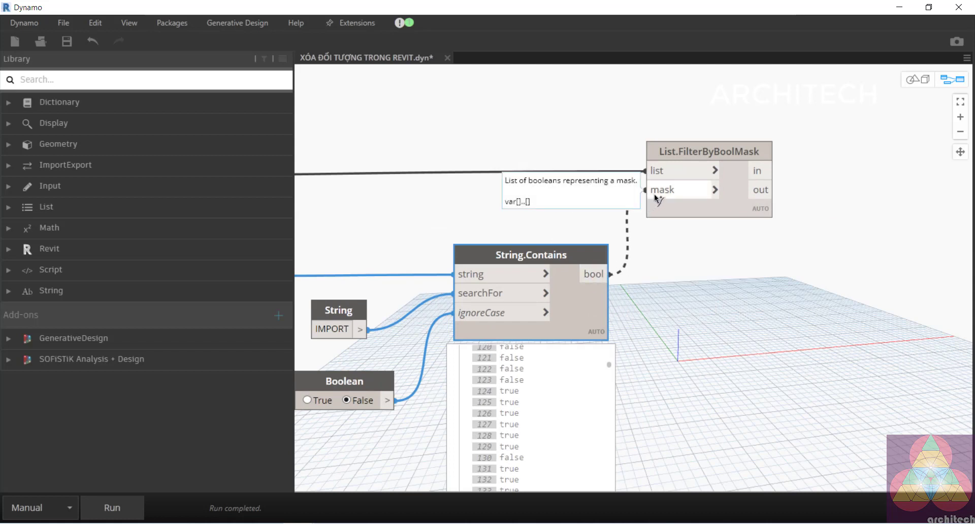
click(656, 193)
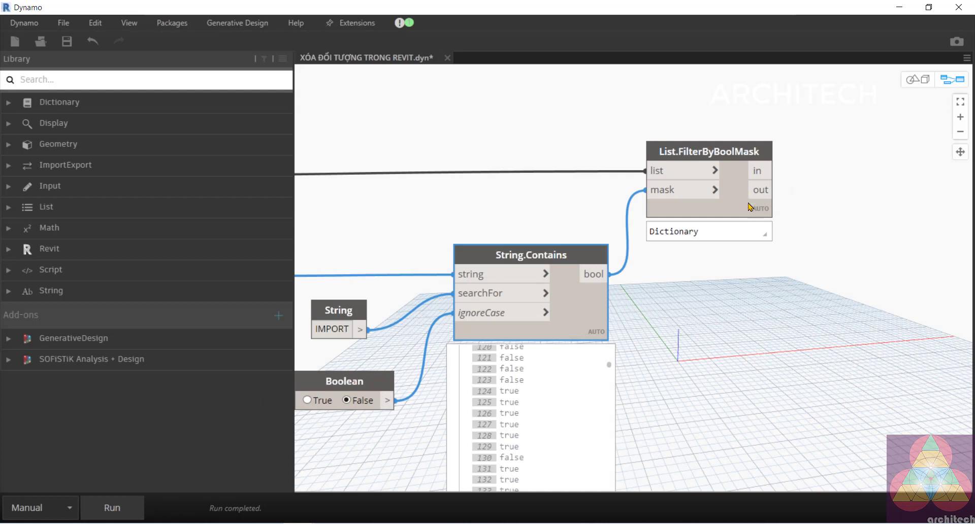
click(751, 231)
scroll(698, 281, down, 1)
scroll(701, 282, down, 3)
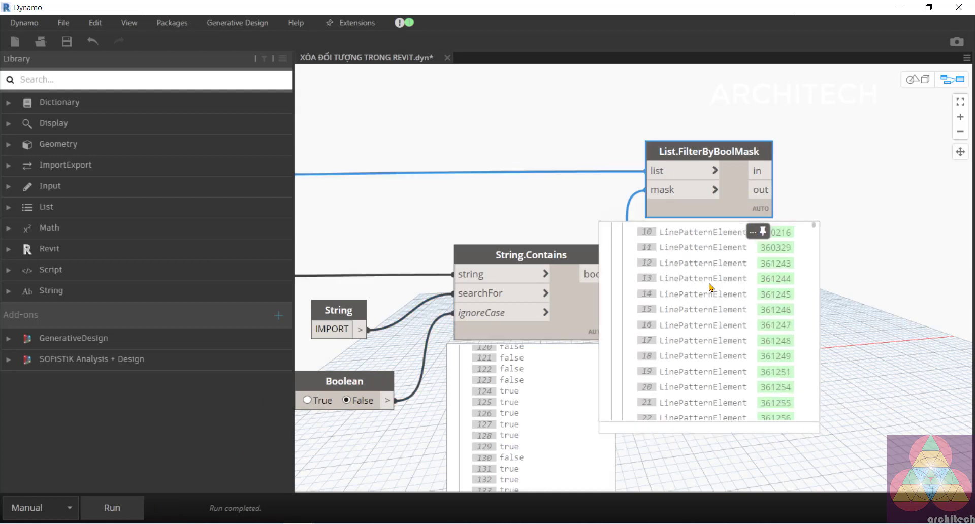
scroll(706, 281, down, 3)
scroll(711, 281, down, 3)
scroll(716, 281, down, 3)
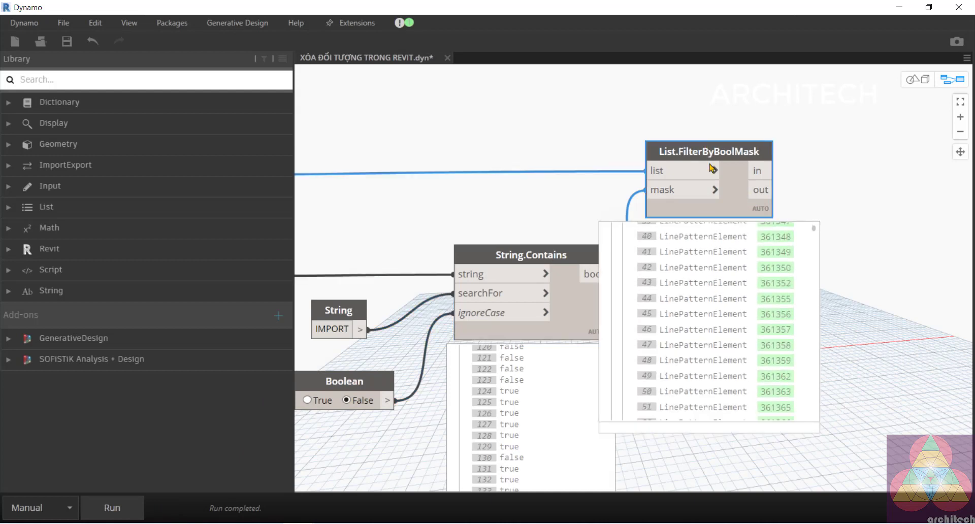
scroll(716, 279, up, 1)
scroll(710, 249, down, 3)
scroll(664, 249, down, 2)
scroll(634, 251, up, 1)
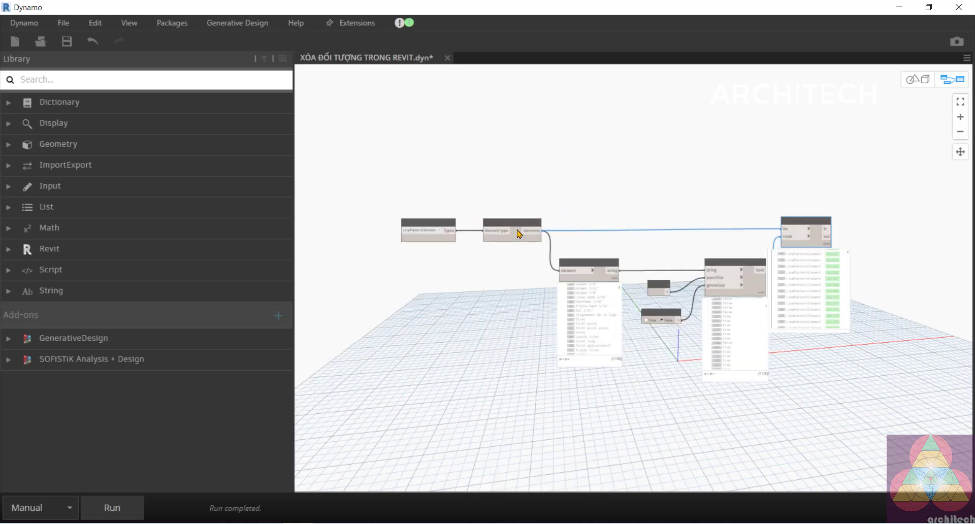
scroll(559, 249, up, 2)
scroll(523, 254, up, 2)
scroll(548, 277, down, 1)
scroll(710, 269, right, 3)
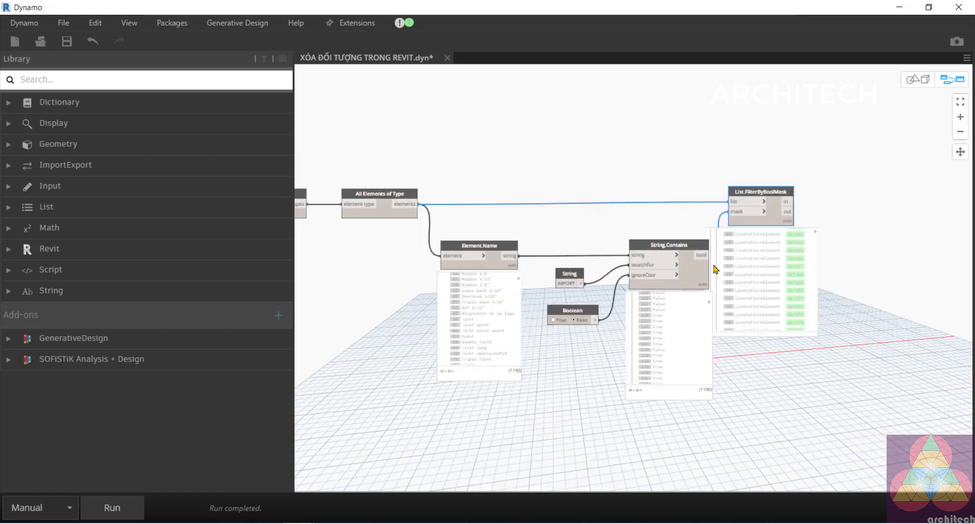
scroll(762, 254, right, 4)
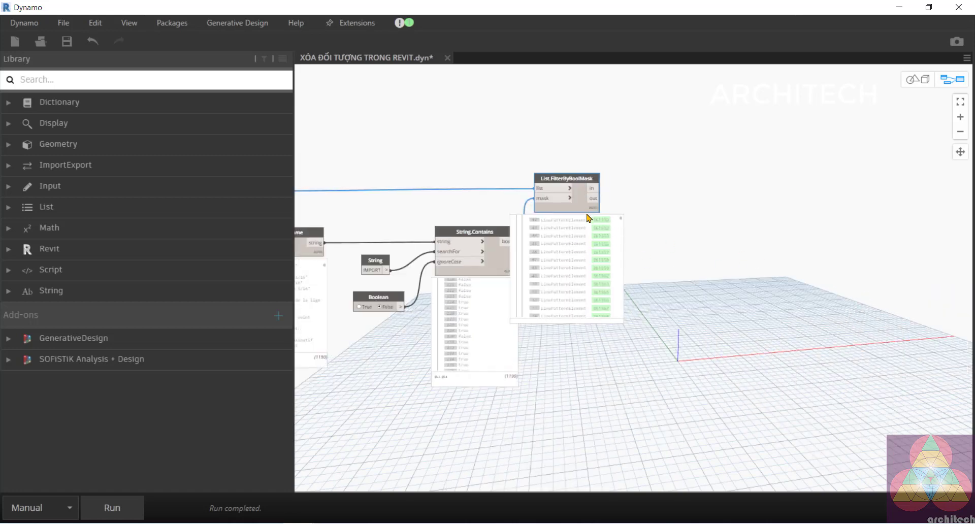
scroll(639, 250, down, 2)
scroll(510, 233, up, 2)
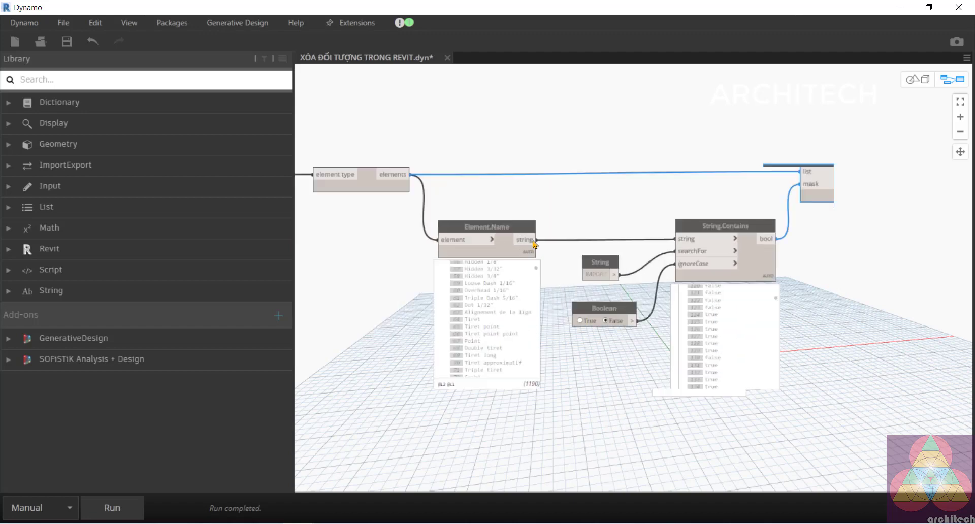
- Duplicate Element.Name, feed it FilterByBoolMask's filtered elements, and run the graph
click(510, 233)
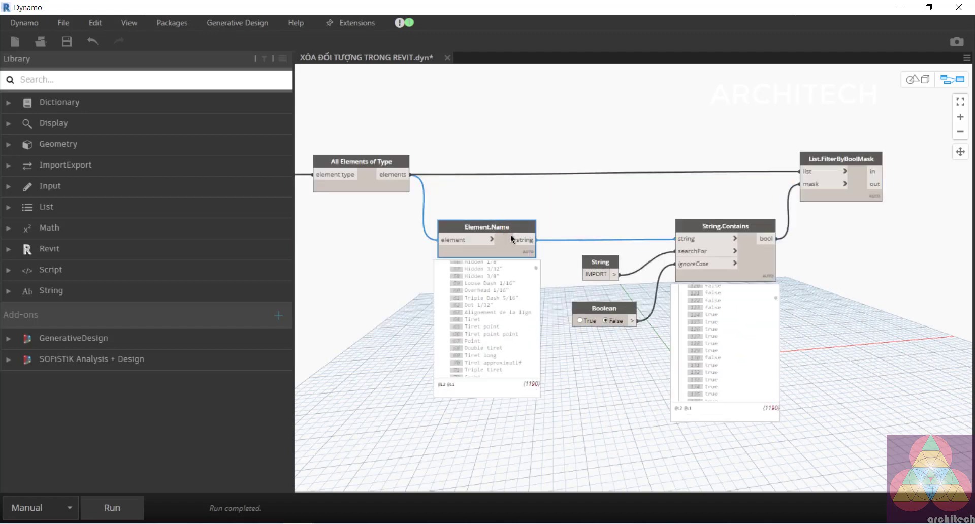
scroll(609, 243, right, 3)
scroll(695, 246, down, 1)
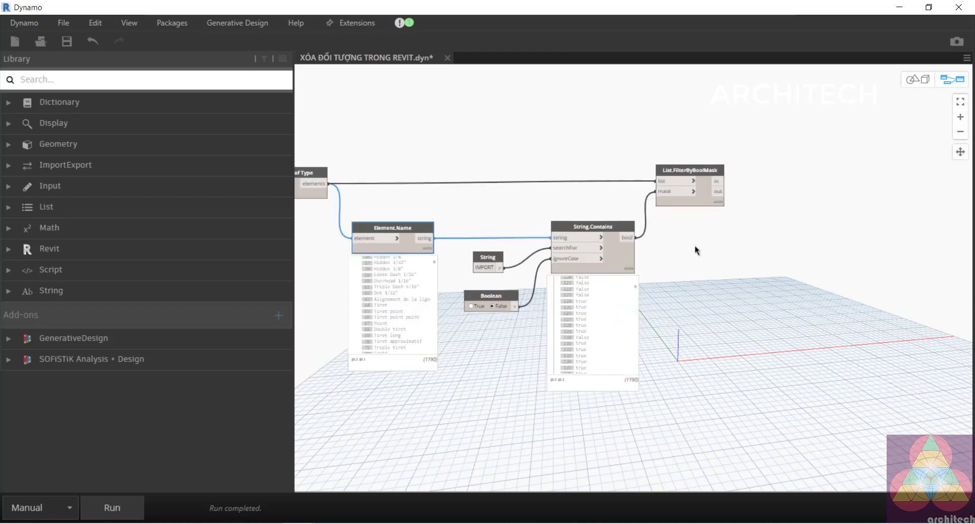
key(ctrl+v)
mouse_move(511, 230)
mouse_down()
mouse_move(824, 213)
mouse_move(797, 196)
mouse_up()
scroll(735, 202, up, 3)
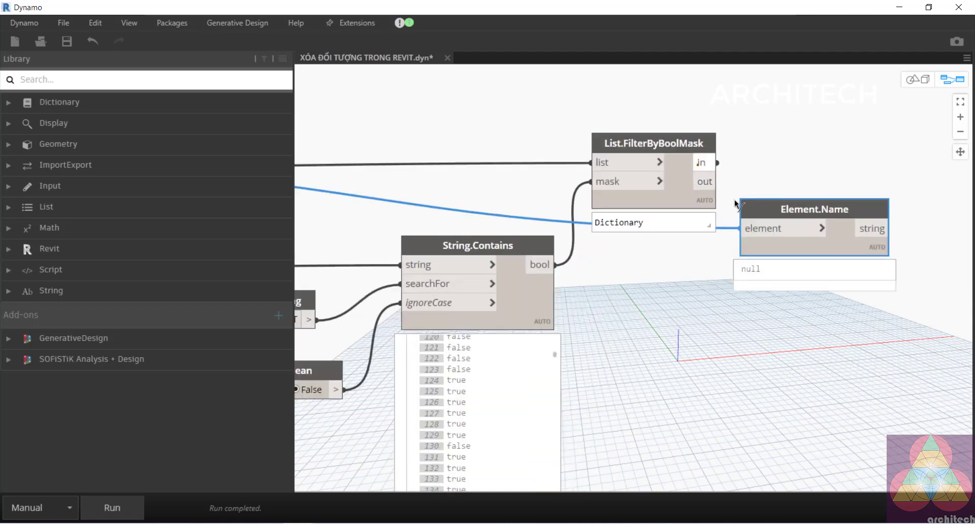
drag(718, 162, 759, 238)
scroll(759, 238, down, 1)
click(112, 507)
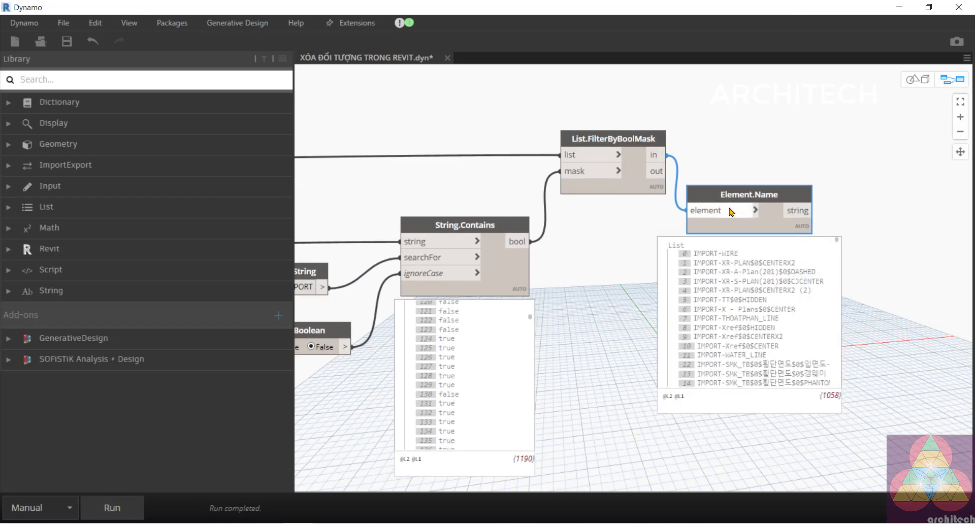
- Move the new Element.Name node lower and scroll through its 1058 IMPORT line pattern names
drag(729, 194, 730, 251)
middle_drag(730, 252, 590, 180)
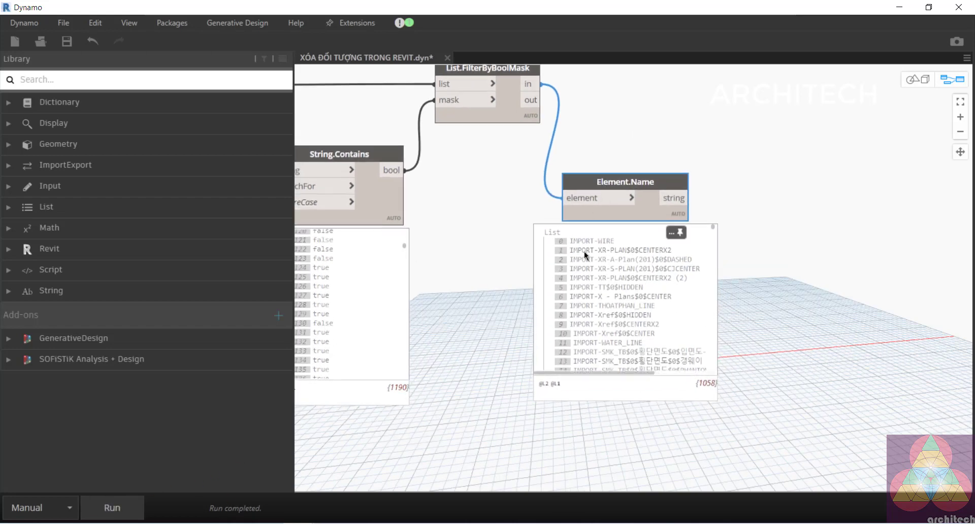
scroll(638, 294, down, 3)
scroll(636, 280, down, 5)
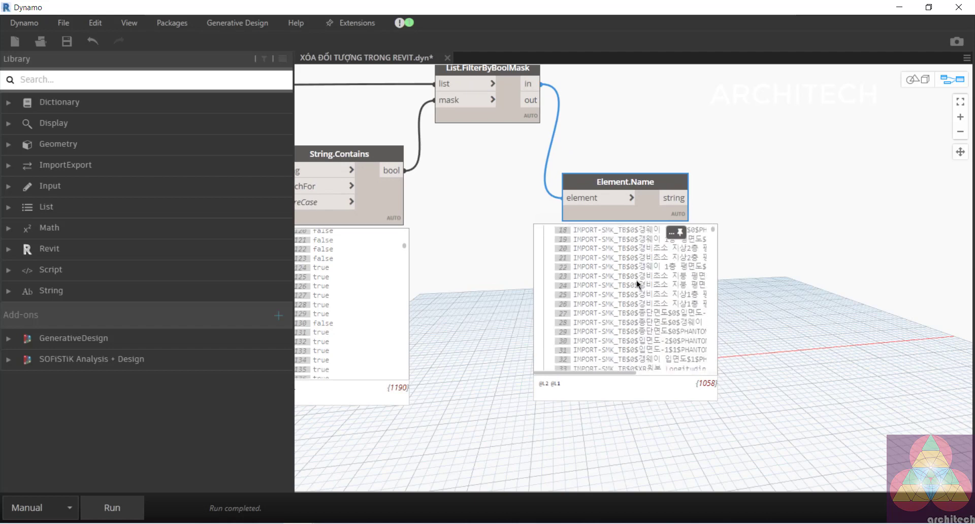
scroll(636, 280, down, 5)
scroll(620, 290, down, 5)
scroll(624, 320, down, 5)
scroll(660, 356, down, 5)
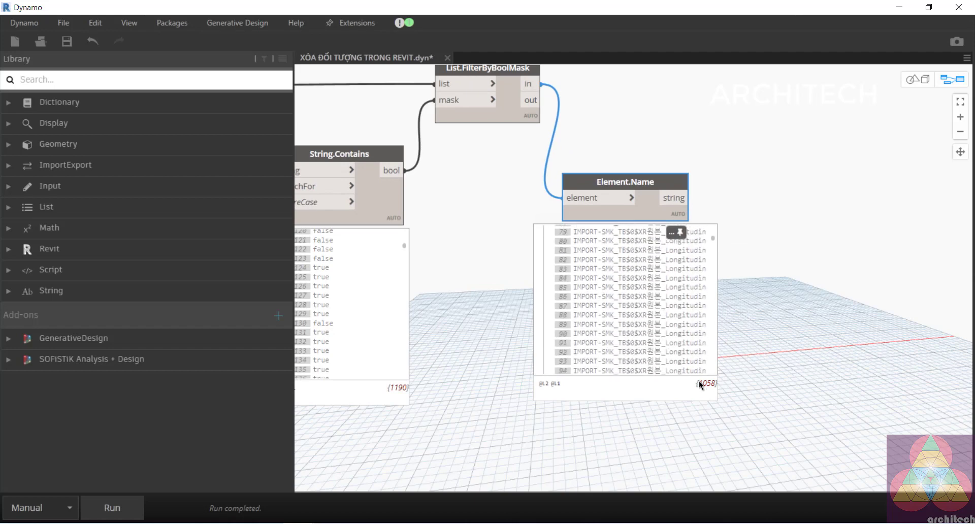
scroll(672, 364, down, 5)
scroll(606, 297, up, 3)
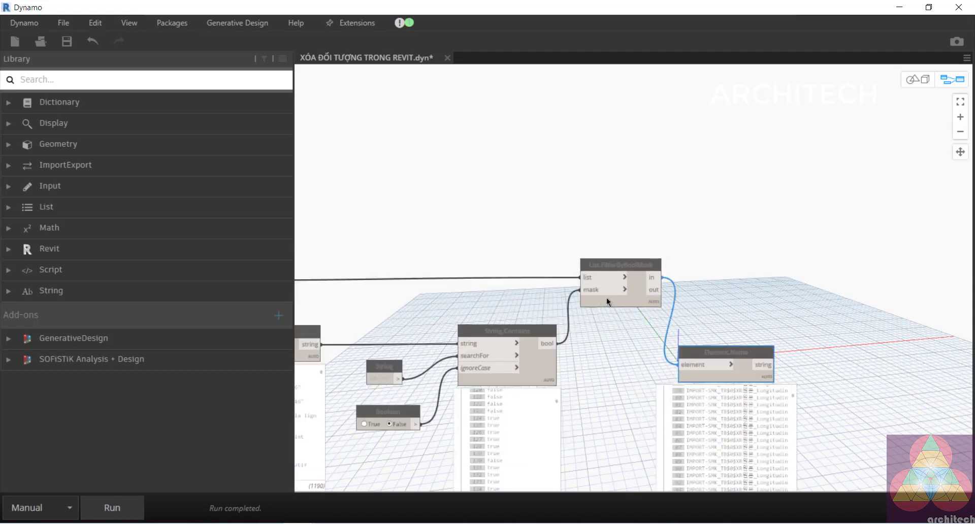
scroll(536, 287, up, 2)
scroll(536, 287, down, 2)
scroll(629, 292, down, 2)
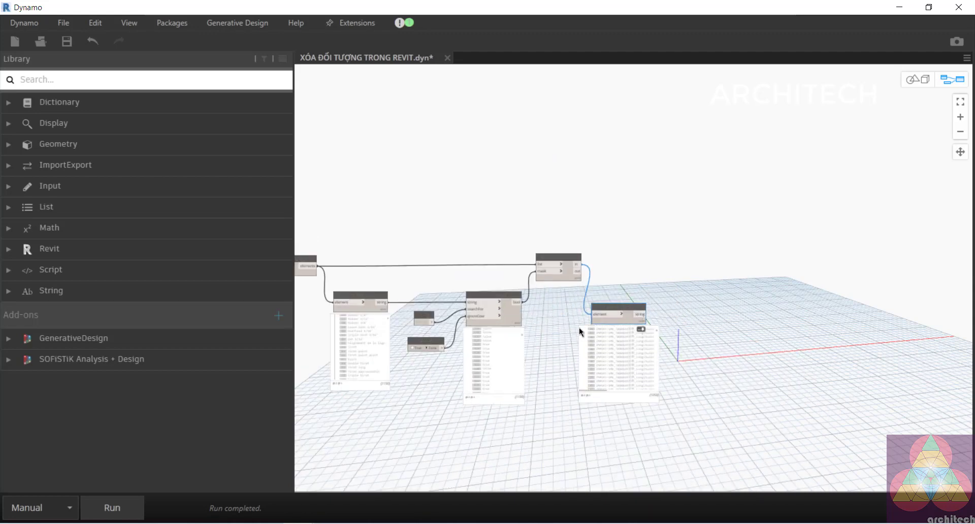
- Add an Element.Delete node and wire the second Element.Name's string output into it
scroll(568, 294, up, 5)
right_click(543, 208)
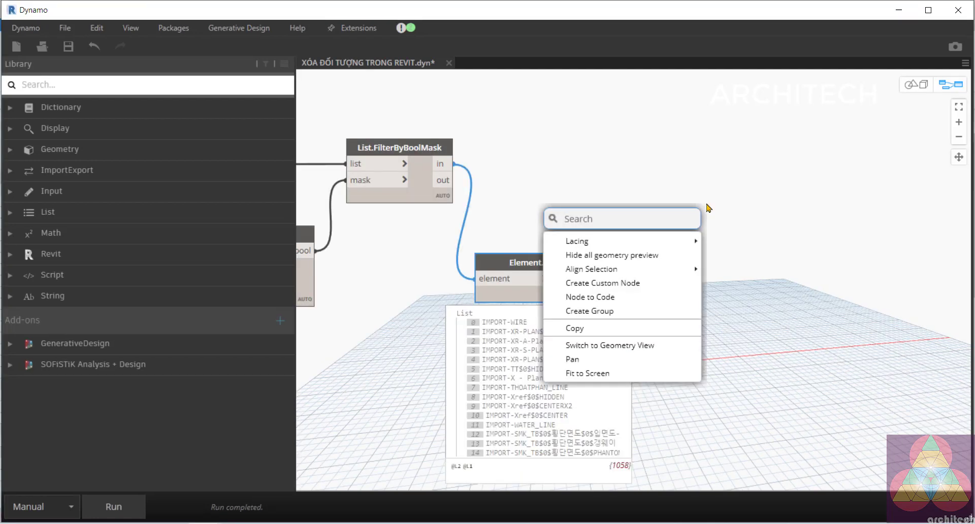
text(del)
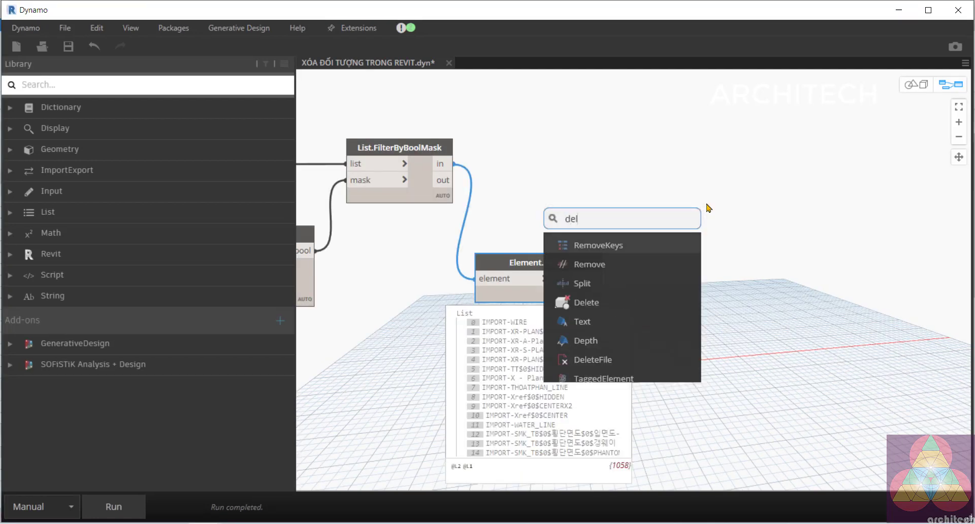
text(ete)
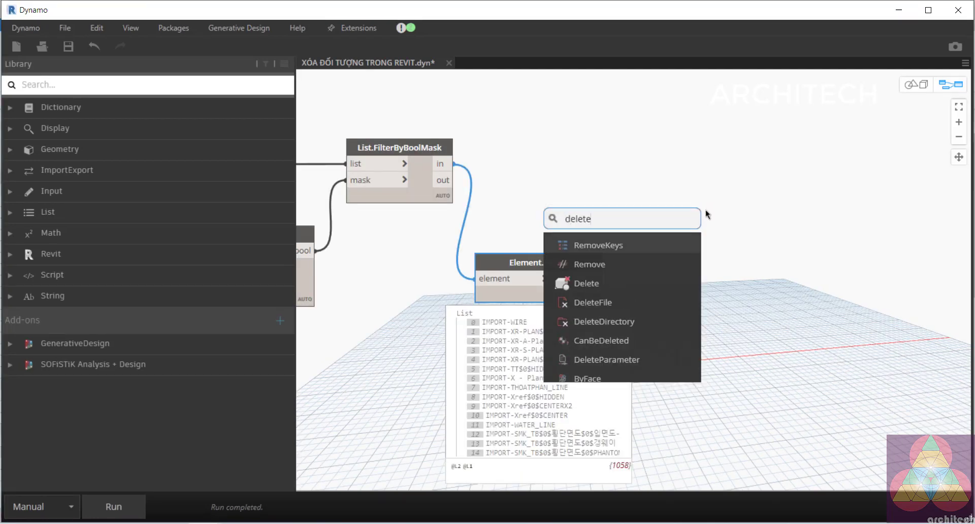
mouse_move(587, 284)
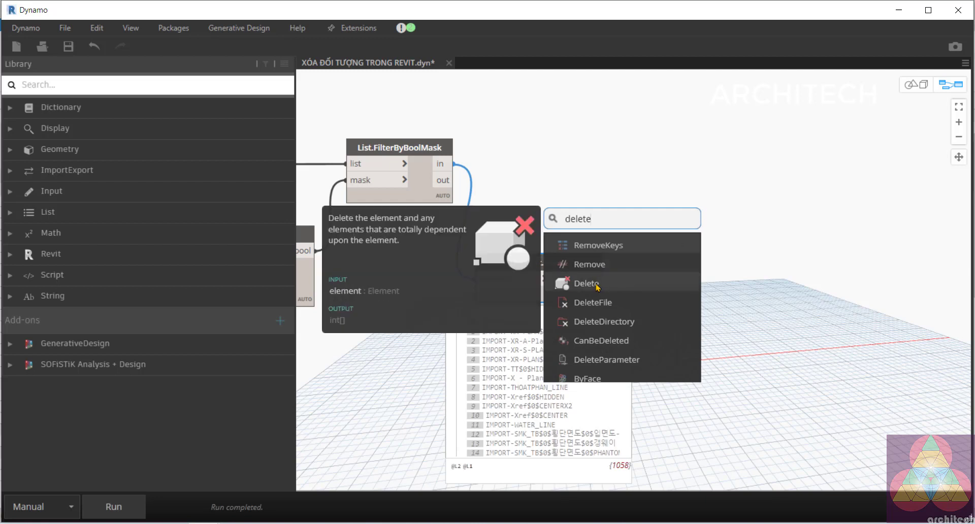
click(597, 287)
drag(674, 294, 723, 181)
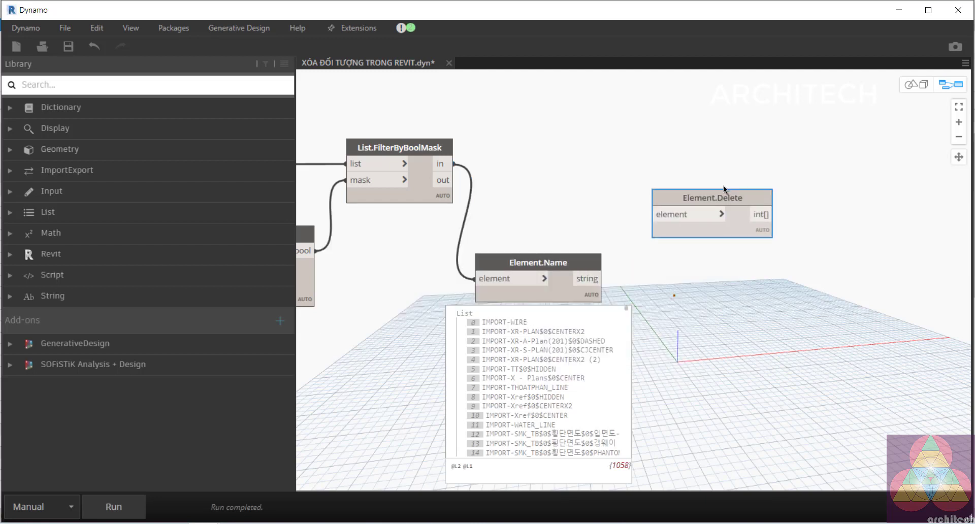
click(601, 279)
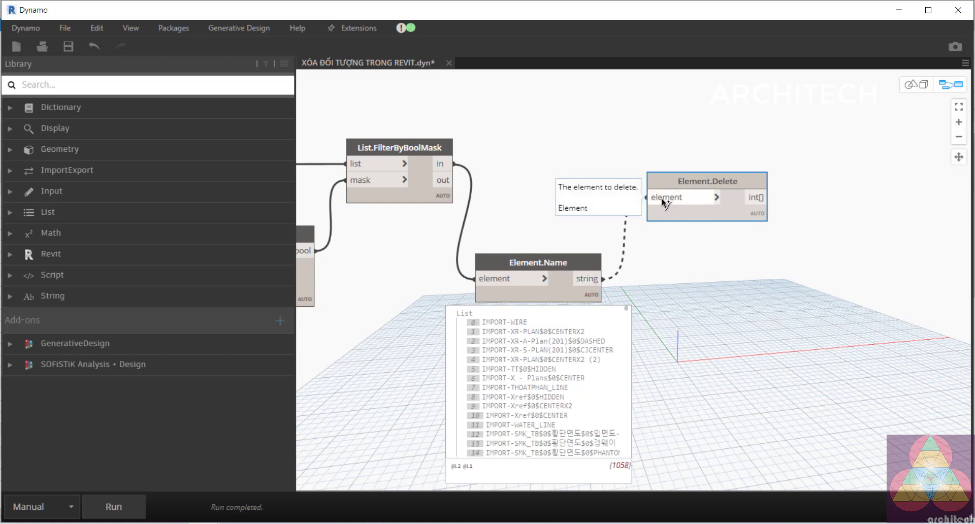
click(662, 198)
scroll(696, 272, down, 2)
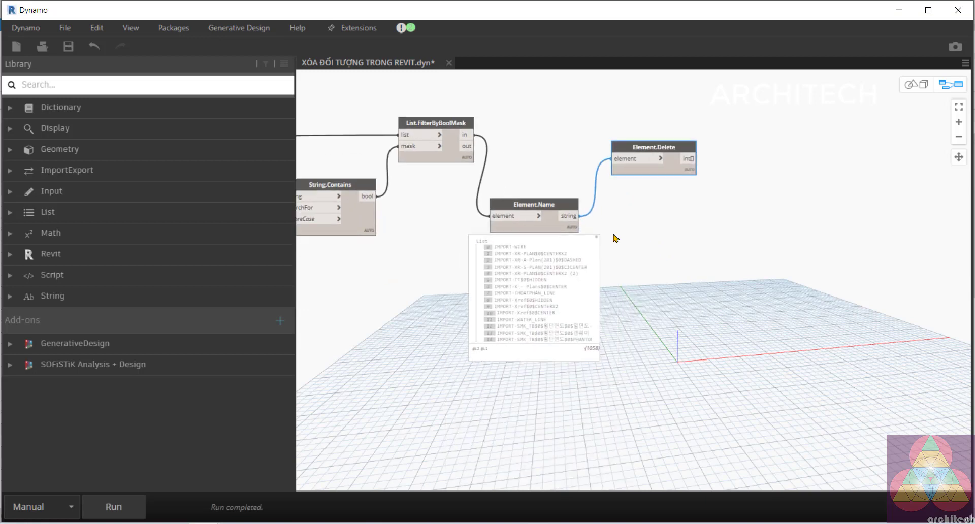
- Rewire Element.Delete to take FilterByBoolMask's filtered elements instead of names and rerun the graph
click(112, 506)
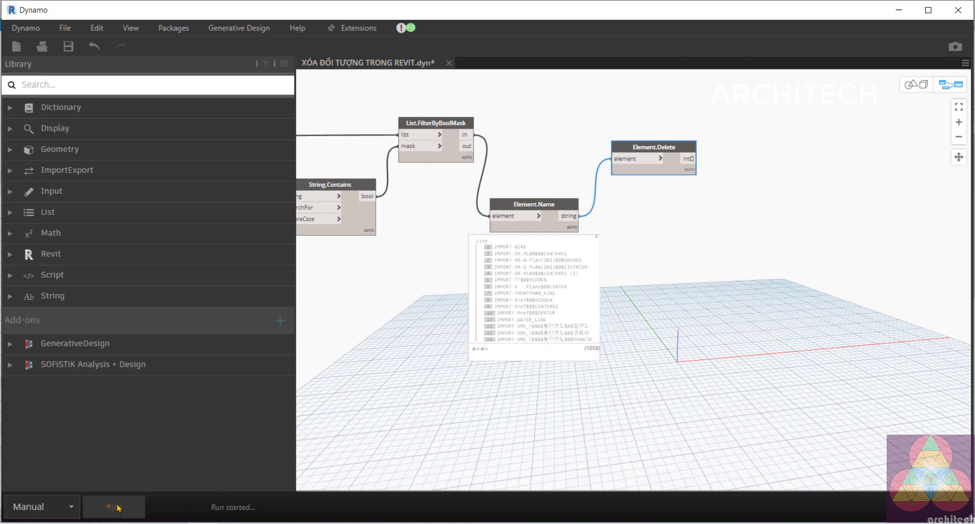
scroll(659, 148, up, 3)
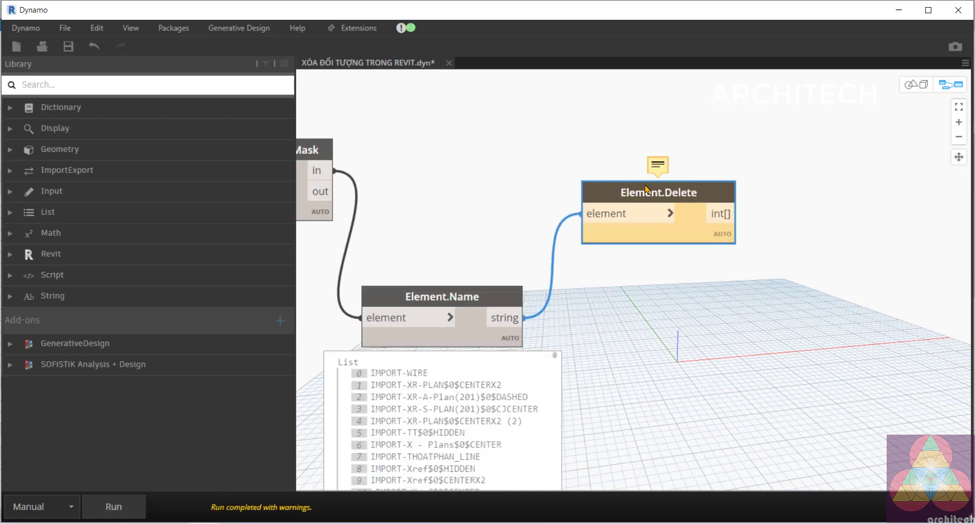
mouse_move(653, 148)
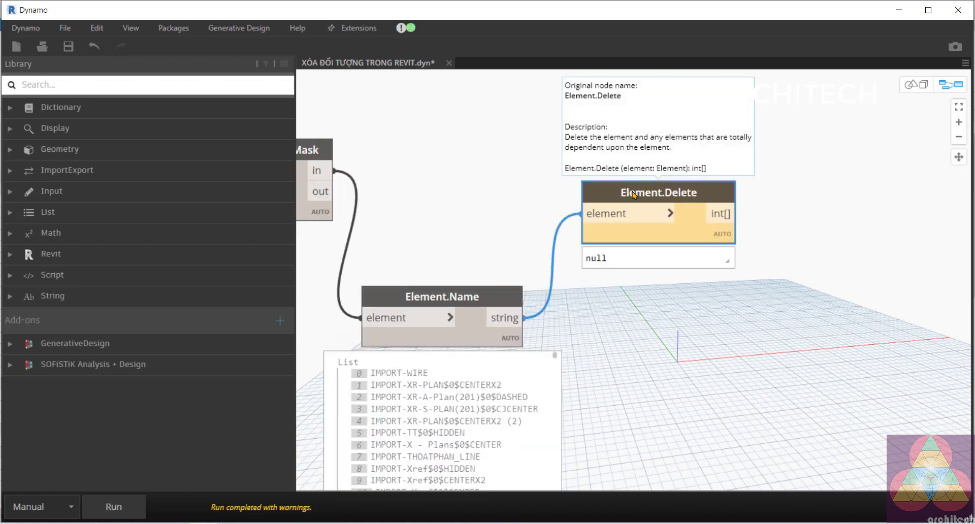
scroll(631, 196, down, 4)
middle_drag(529, 227, 586, 231)
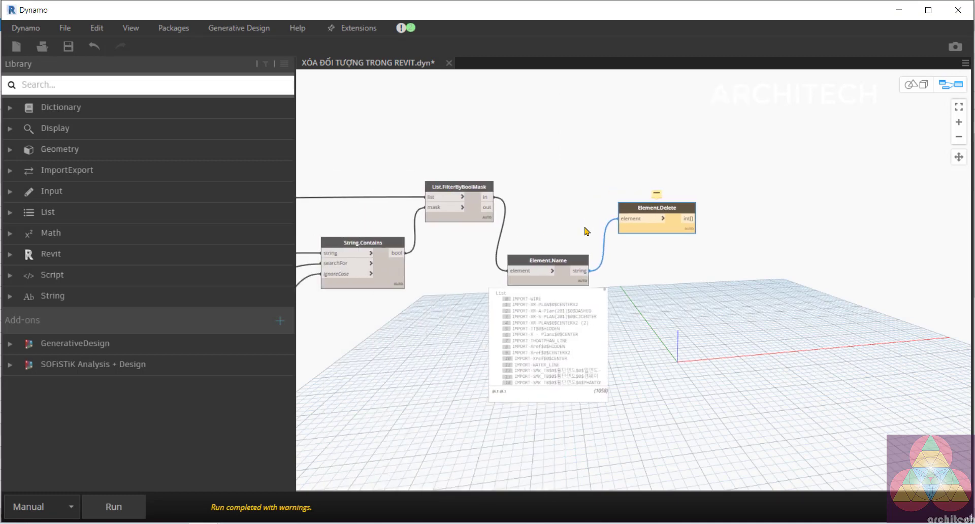
scroll(584, 230, up, 2)
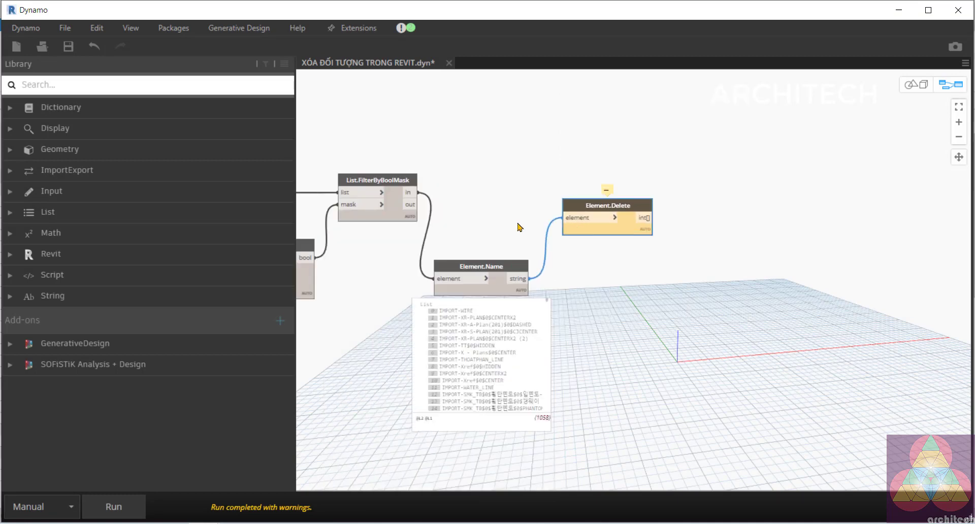
mouse_move(466, 204)
mouse_down()
mouse_move(614, 229)
mouse_move(626, 194)
mouse_up()
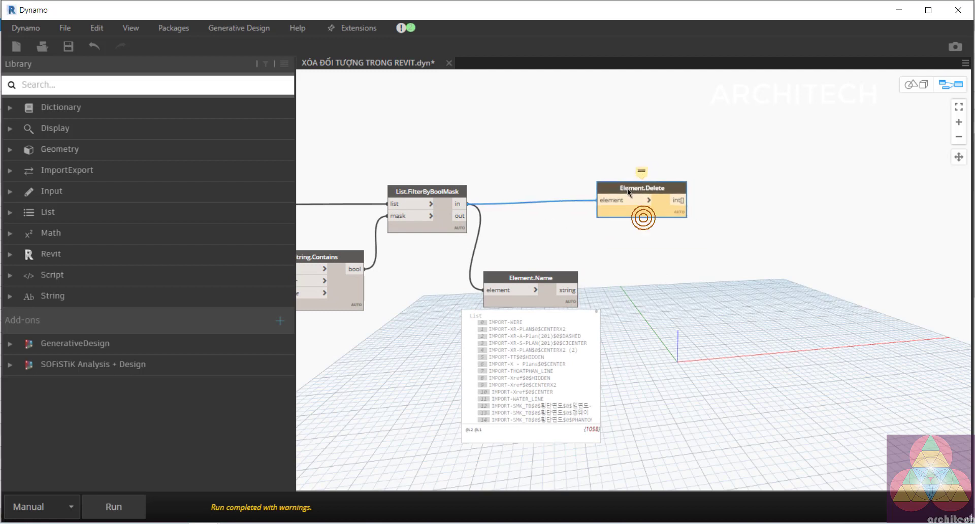
click(142, 508)
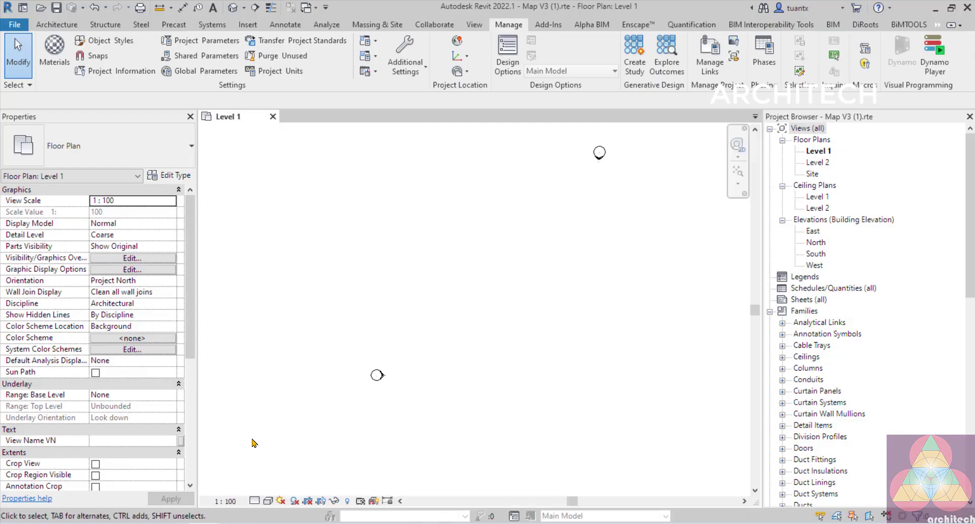
- Check Revit's Line Patterns list for remaining IMPORT patterns, then return to Dynamo
click(261, 503)
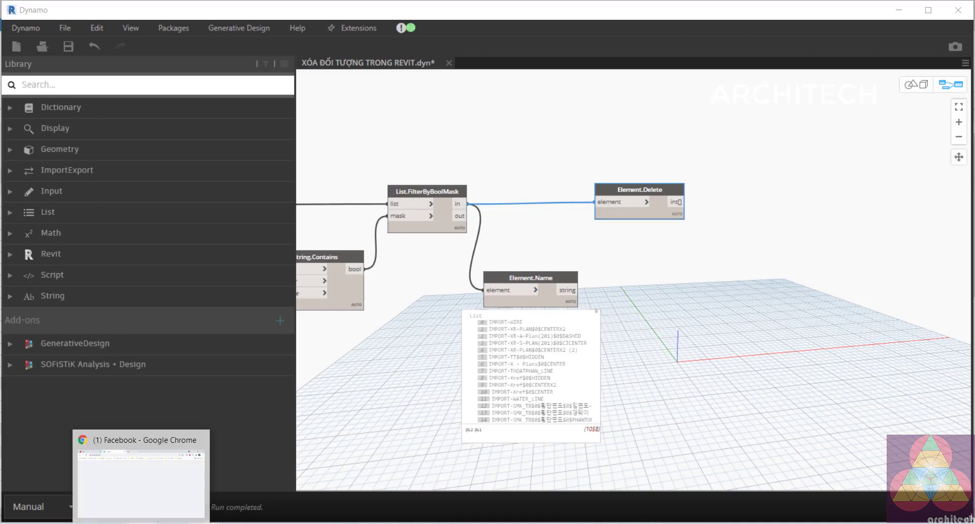
scroll(440, 266, up, 2)
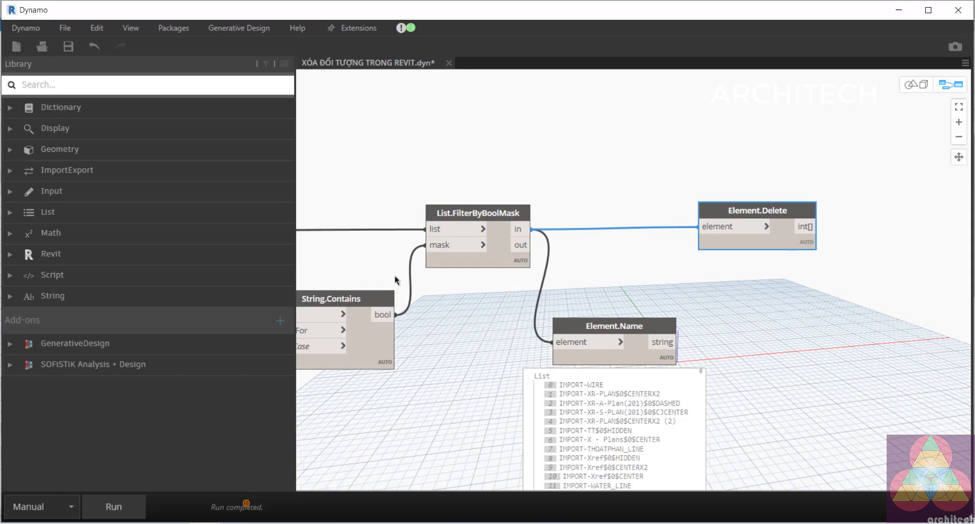
click(897, 10)
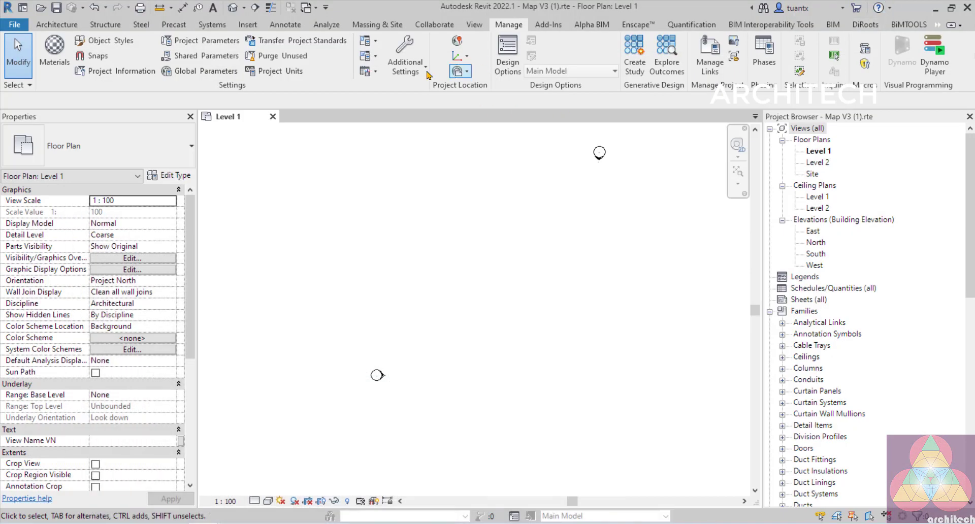
click(406, 58)
click(371, 147)
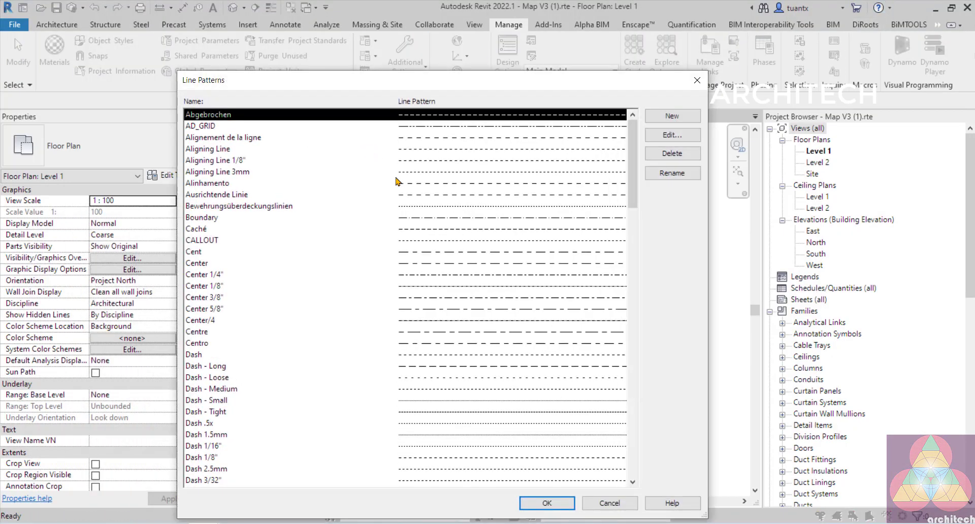
scroll(406, 229, down, 5)
scroll(435, 323, down, 6)
scroll(435, 324, down, 10)
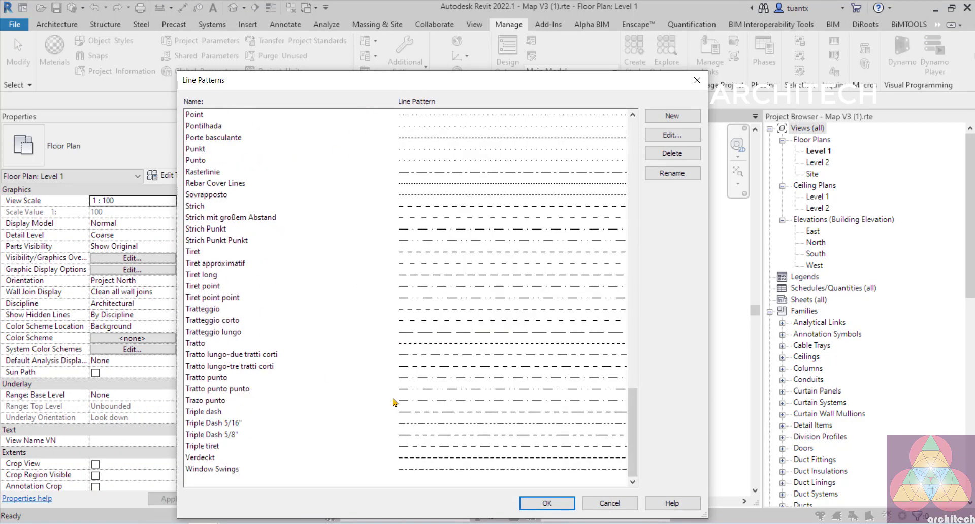
click(546, 503)
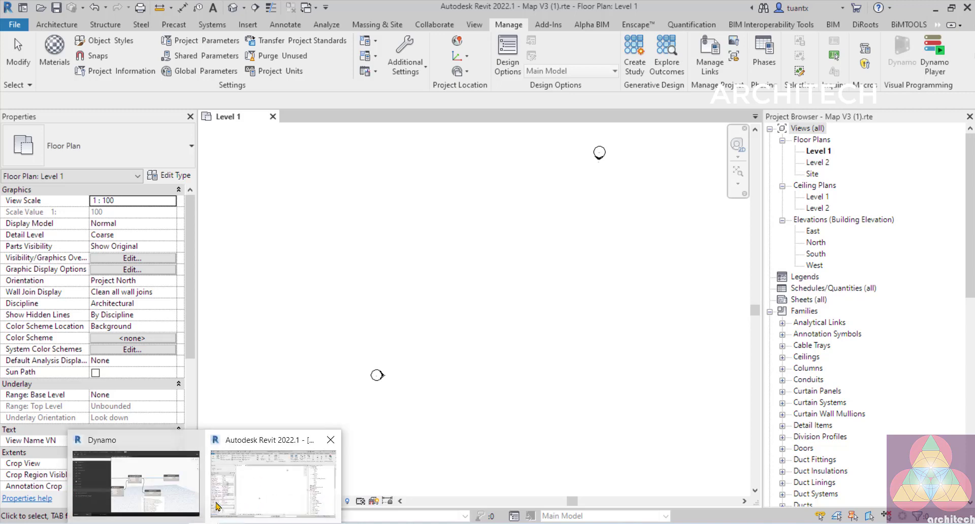
click(168, 500)
- Pan to the LOẠI ĐỐI TƯỢNG CẦN XÓA element-type node and check its input options
scroll(513, 298, up, 2)
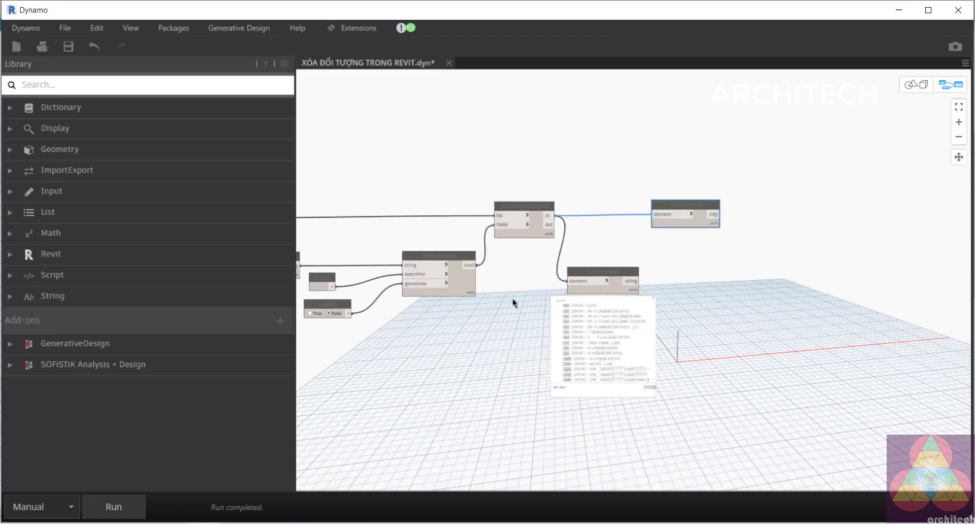
middle_drag(513, 298, 662, 282)
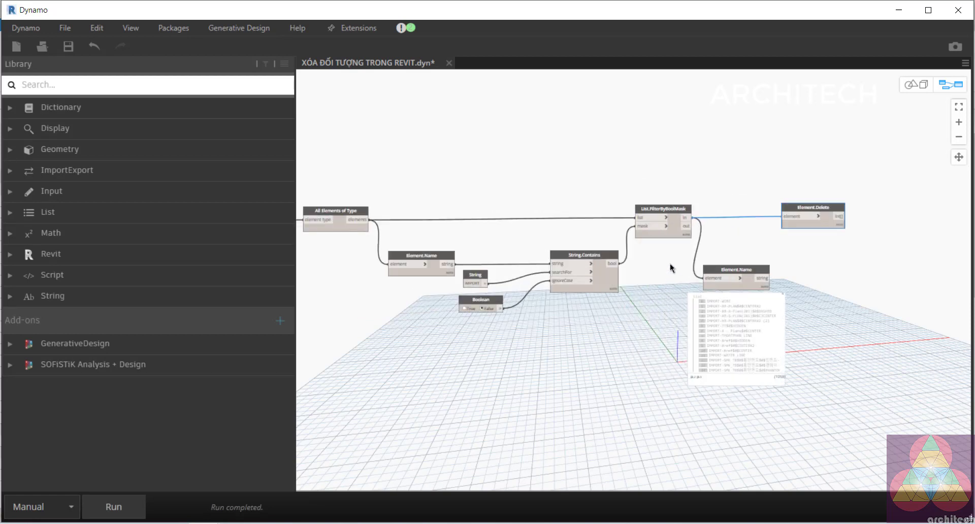
middle_drag(665, 262, 781, 287)
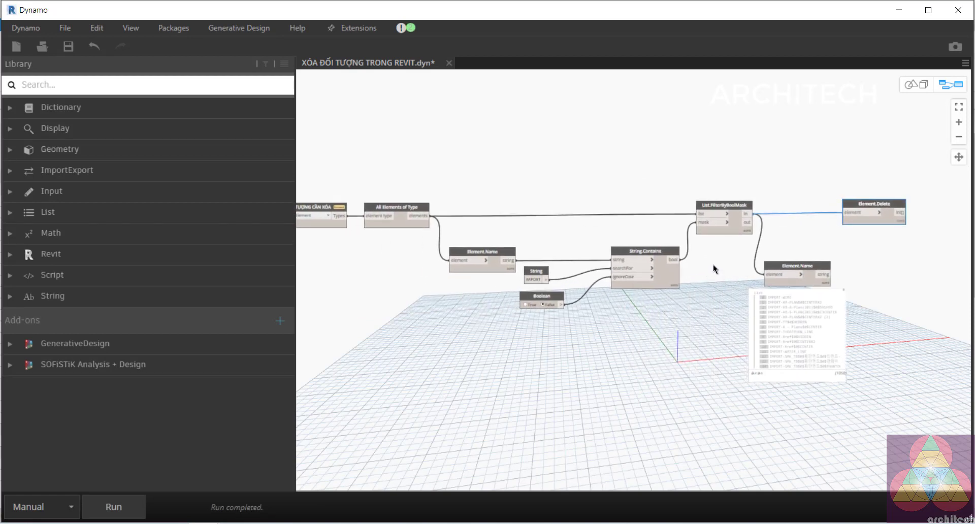
scroll(382, 234, up, 3)
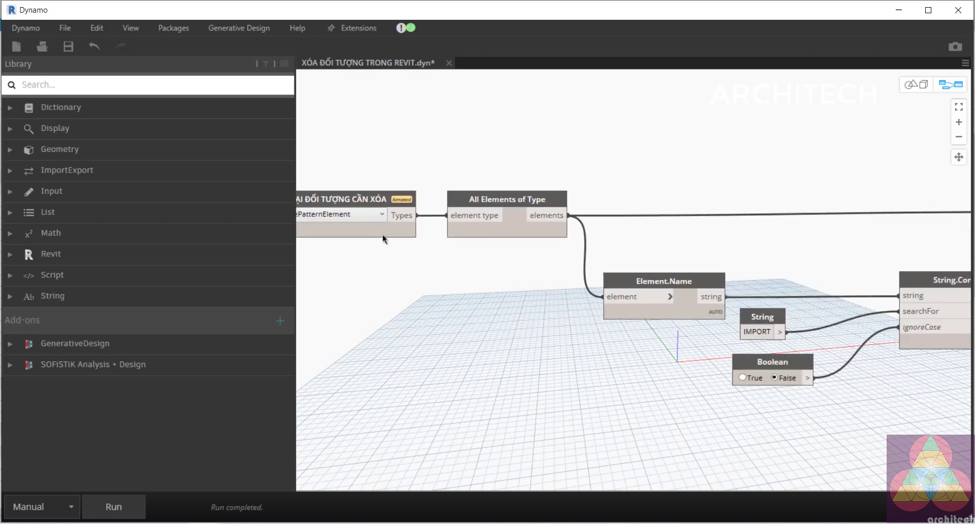
middle_drag(382, 234, 525, 280)
scroll(504, 245, up, 3)
right_click(502, 242)
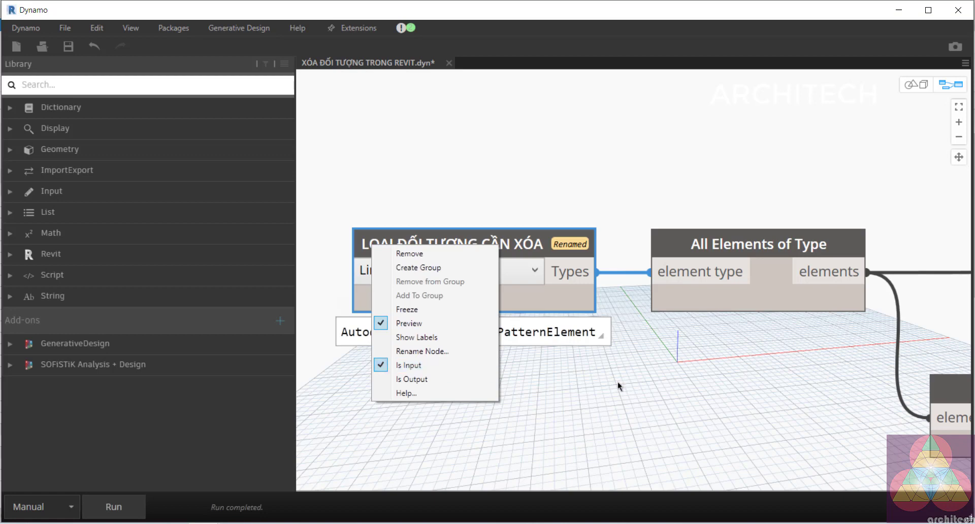
click(443, 246)
scroll(441, 242, up, 2)
right_click(440, 242)
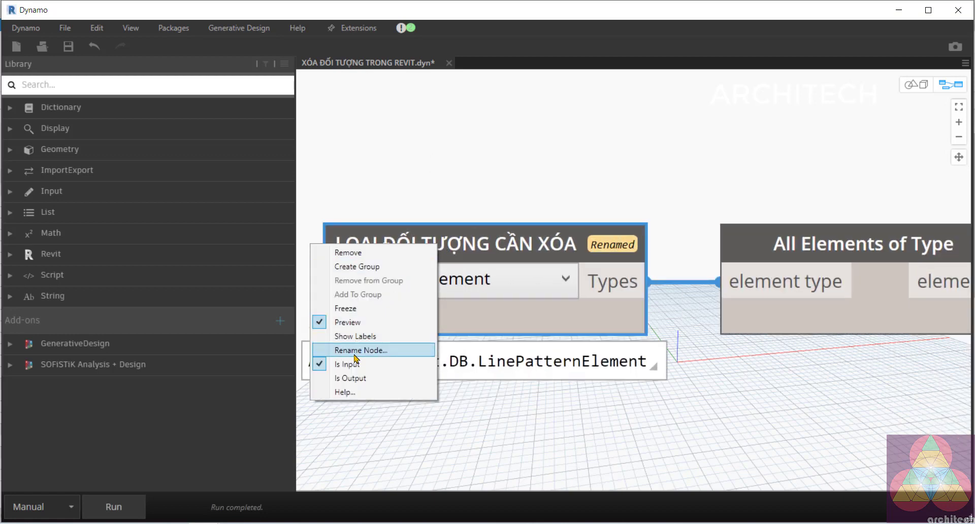
scroll(513, 276, down, 3)
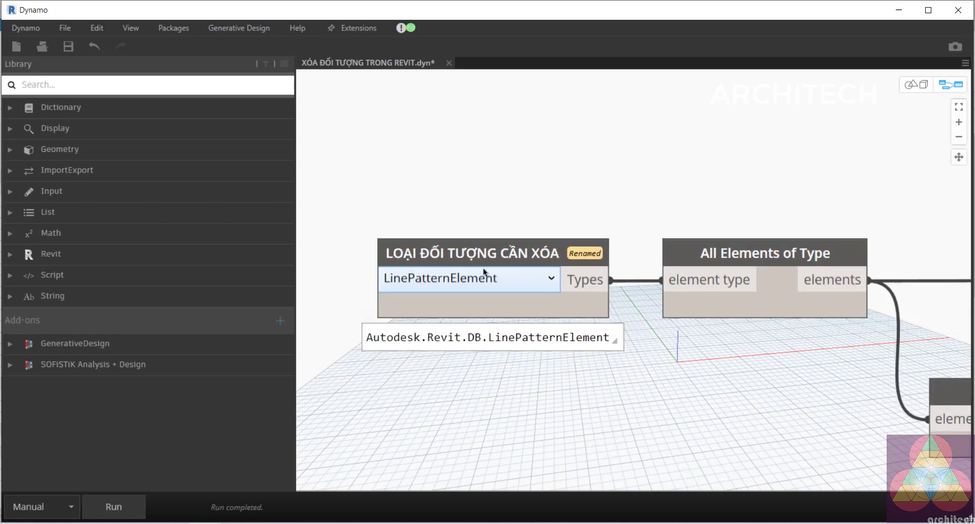
scroll(644, 307, down, 2)
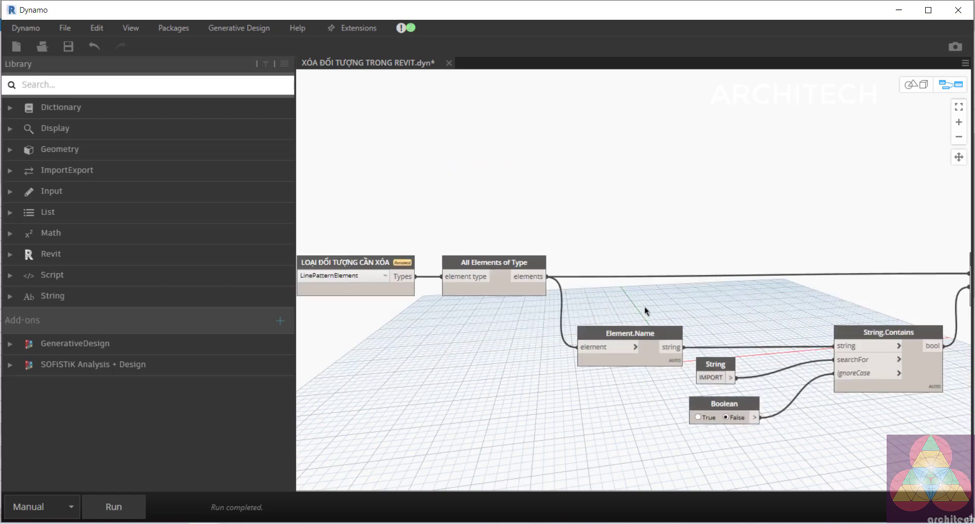
scroll(502, 335, up, 3)
scroll(514, 216, up, 2)
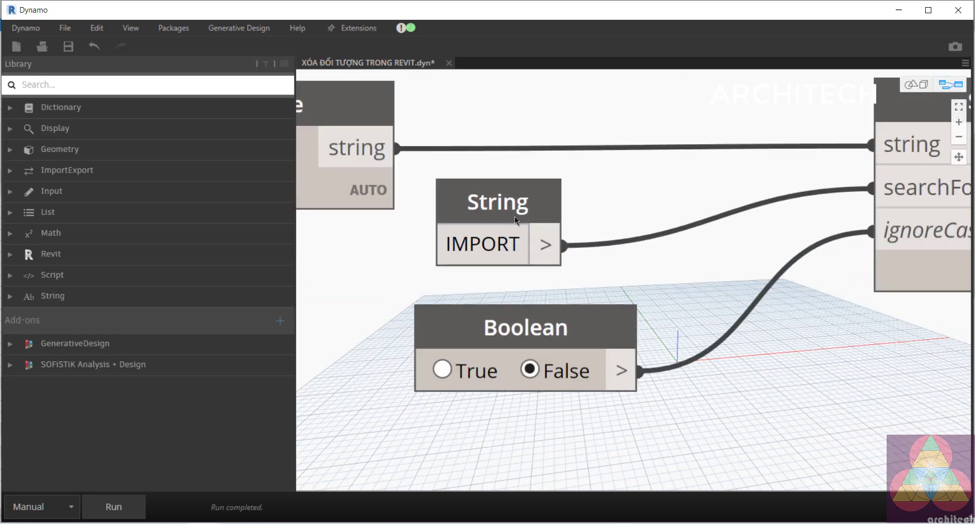
- Mark the IMPORT String node as an input and rename it LỌC THEO TÊN
right_click(498, 209)
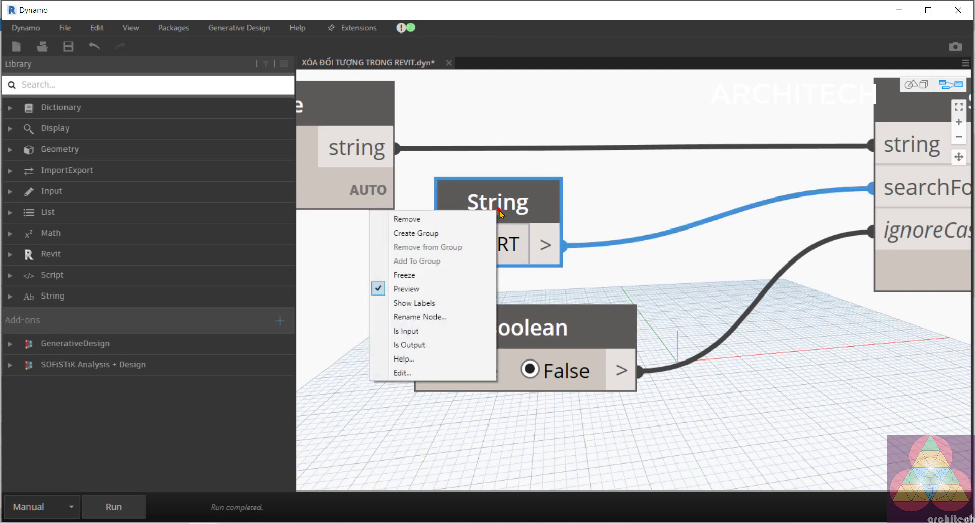
click(420, 332)
right_click(479, 210)
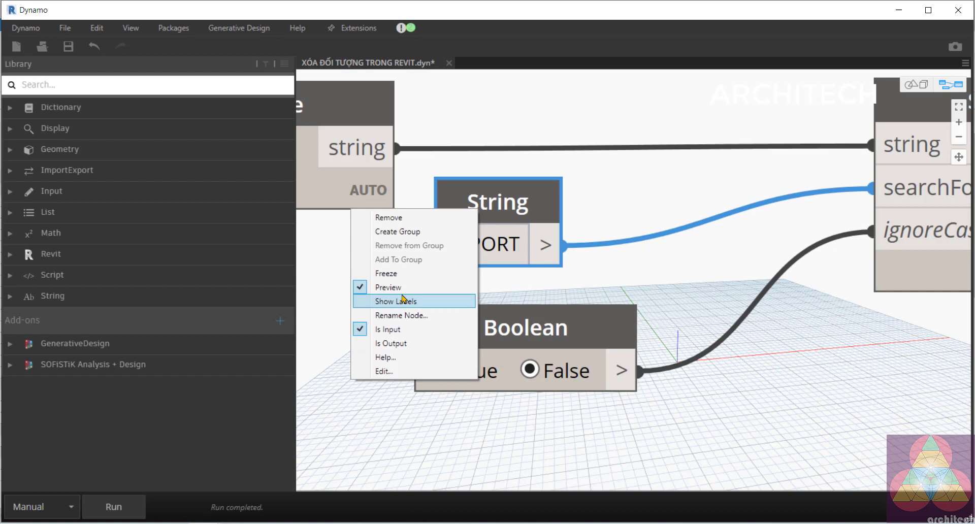
click(401, 316)
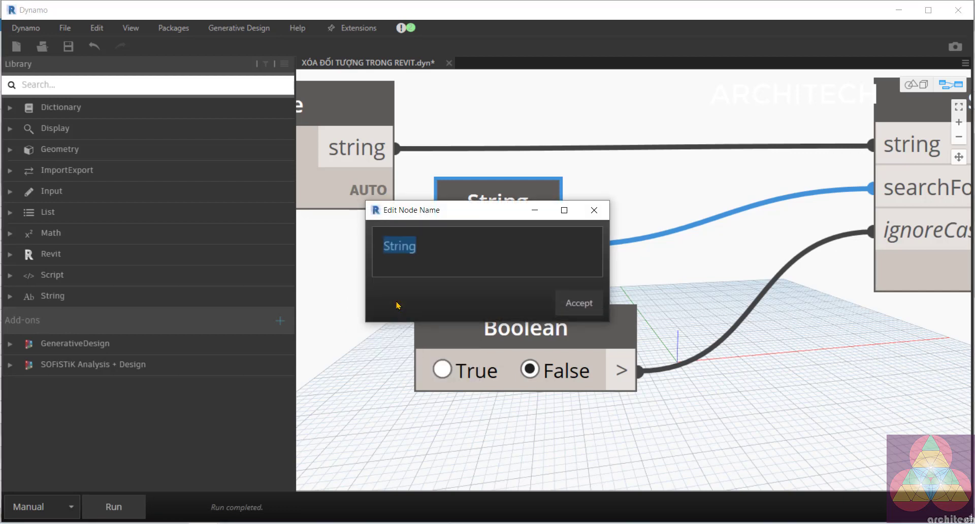
text(loc)
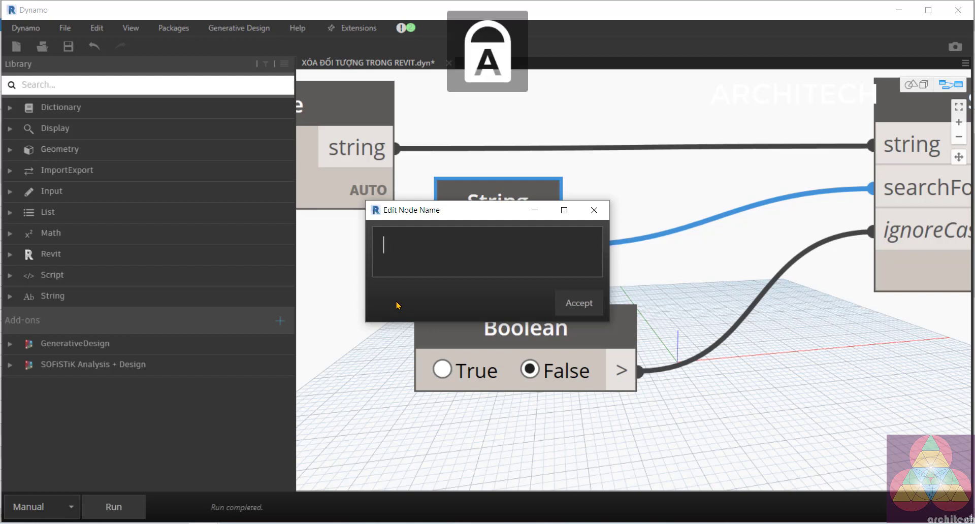
text(LỌC THEO)
text(TÊ)
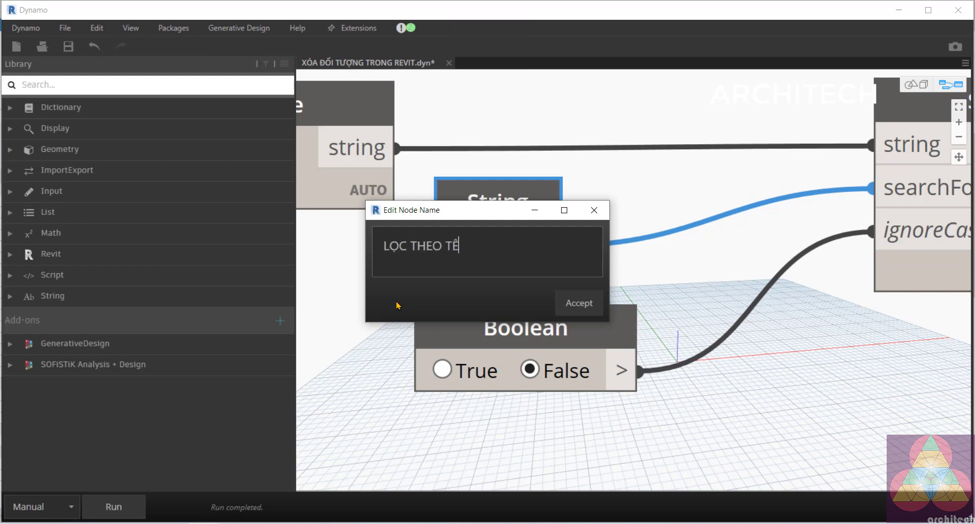
text(N)
click(569, 303)
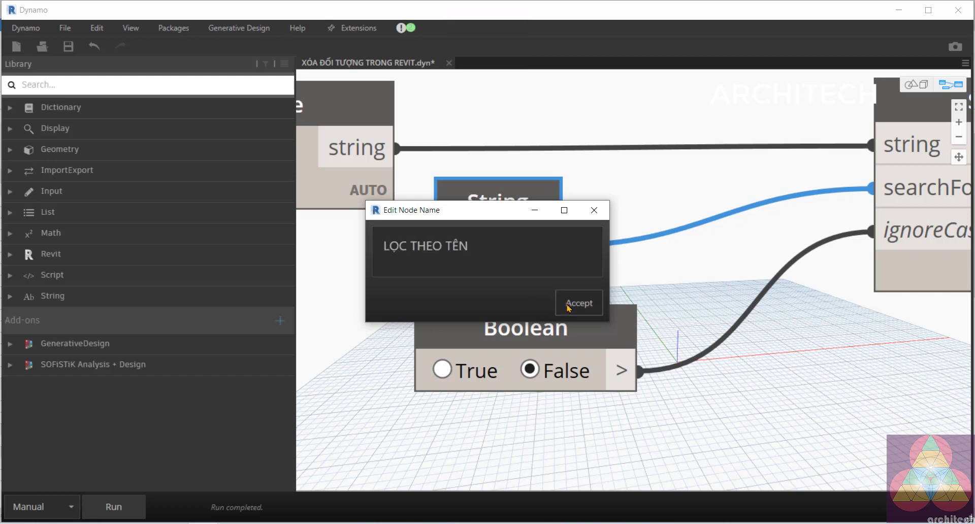
- Mark the Boolean node as an input, rename it VIẾT HOA, and save the graph
right_click(524, 328)
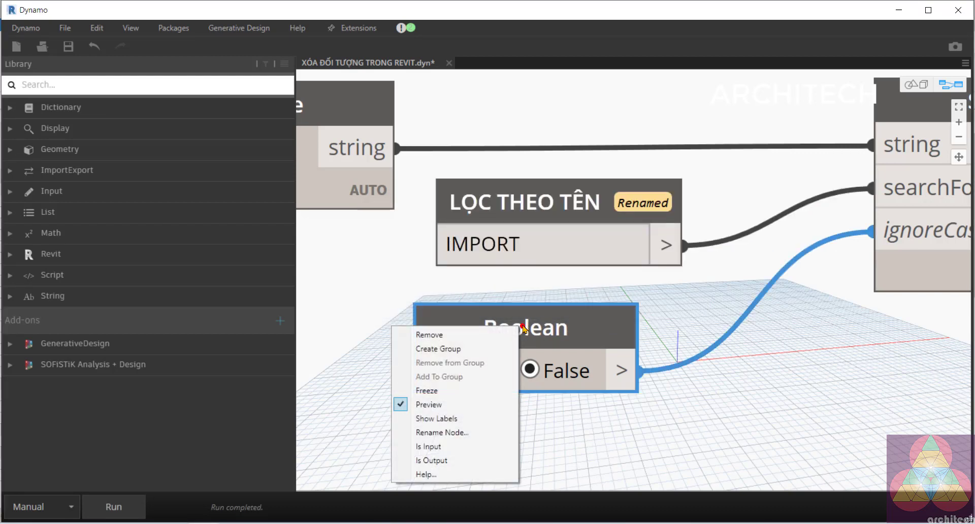
click(433, 446)
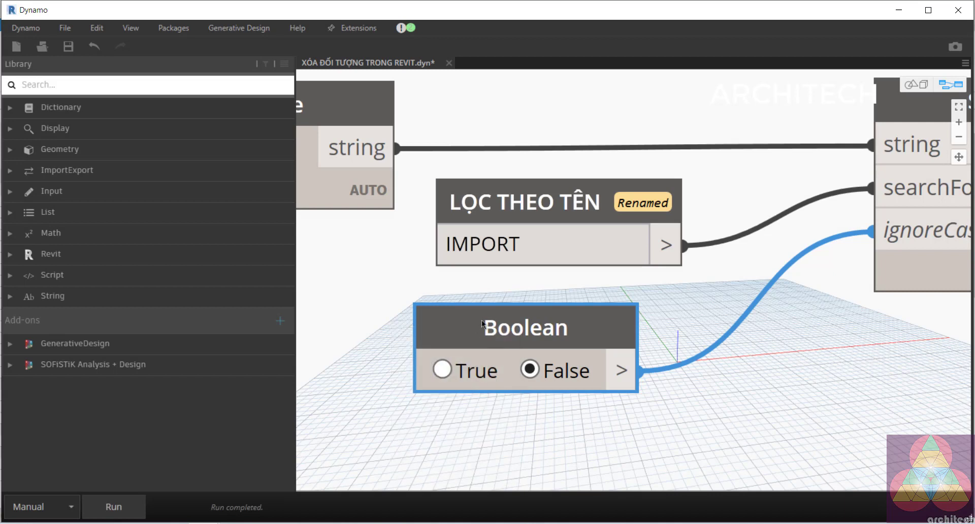
right_click(481, 321)
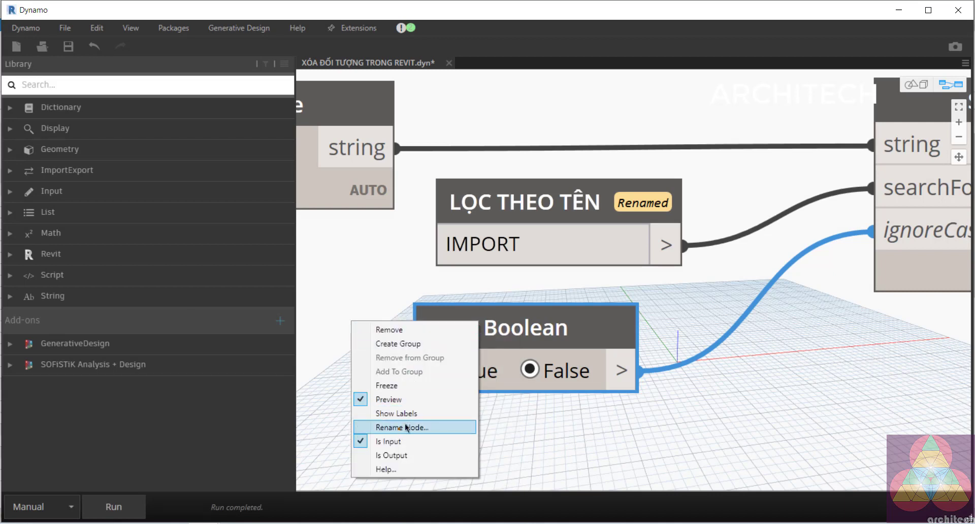
click(407, 428)
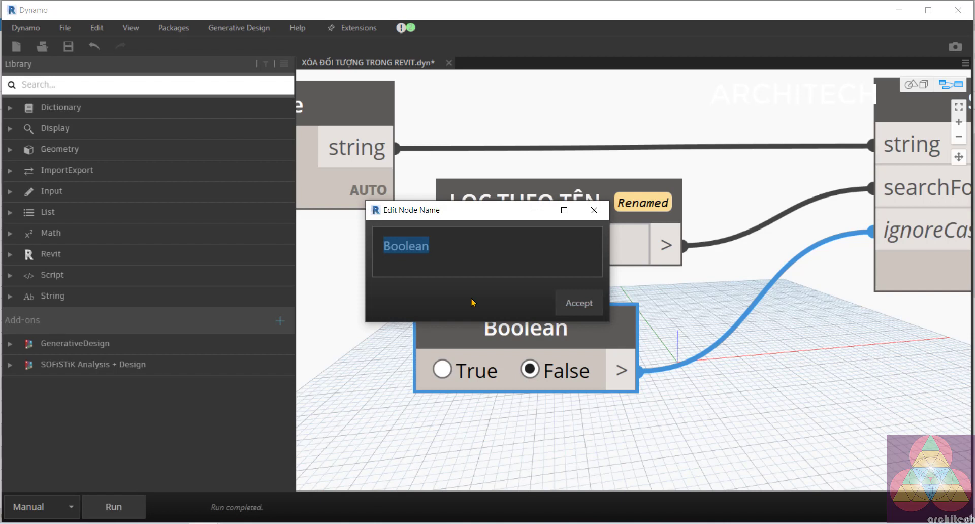
text(VIẾT )
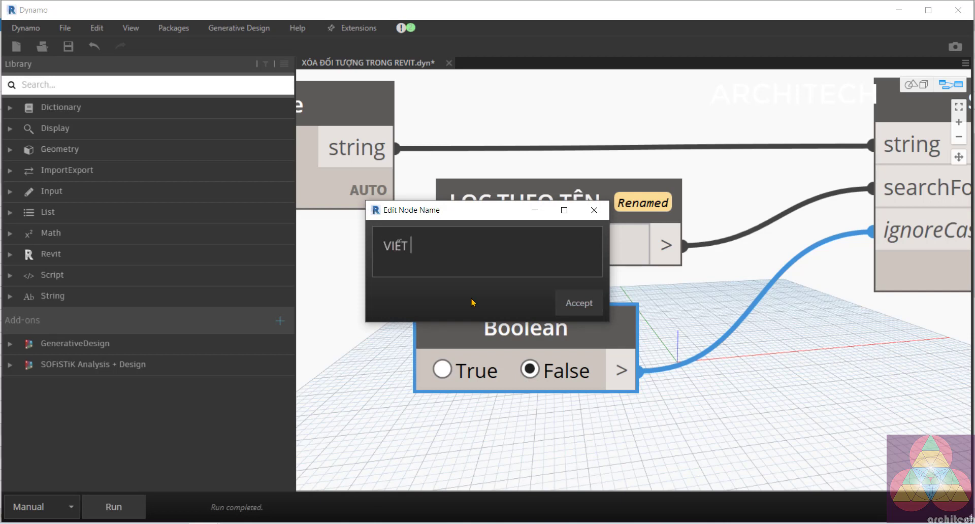
text(HOA)
click(575, 305)
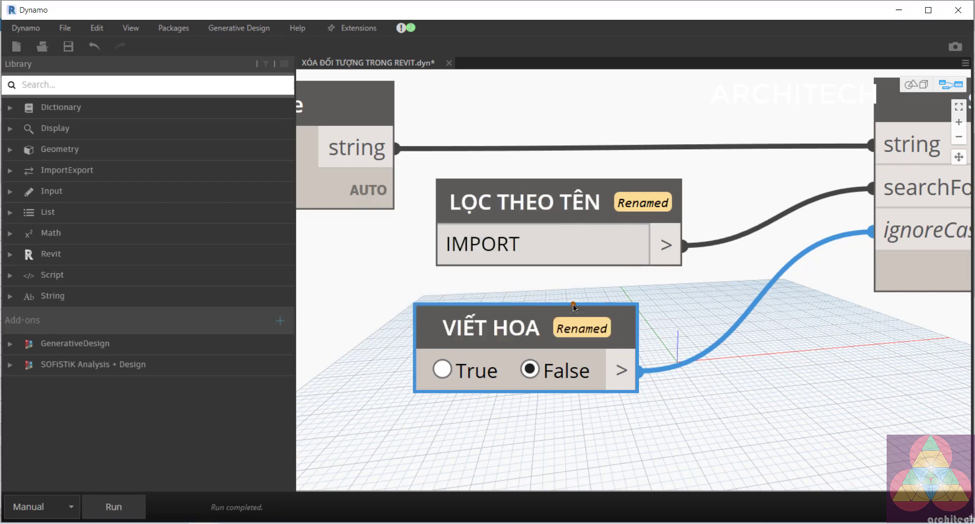
scroll(574, 307, down, 5)
scroll(575, 345, down, 2)
scroll(592, 339, down, 1)
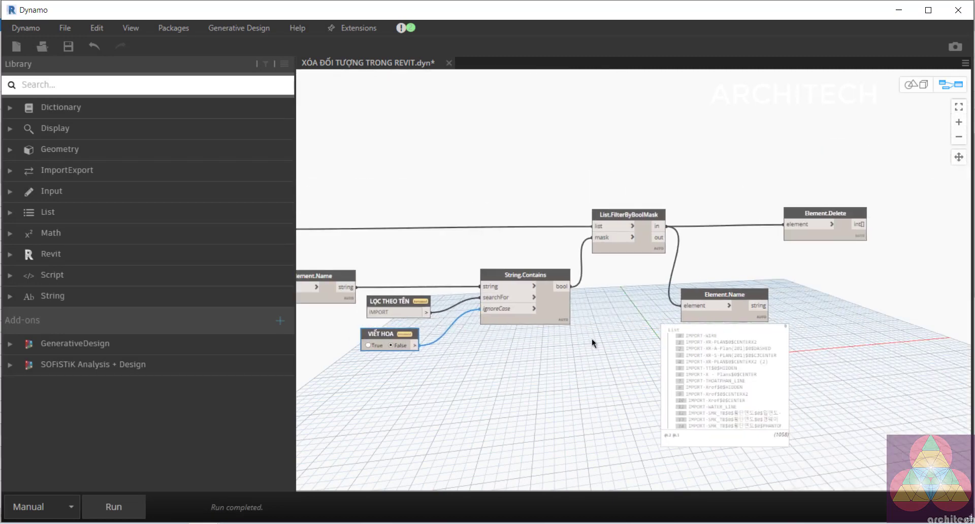
middle_drag(592, 340, 604, 342)
key(ctrl+s)
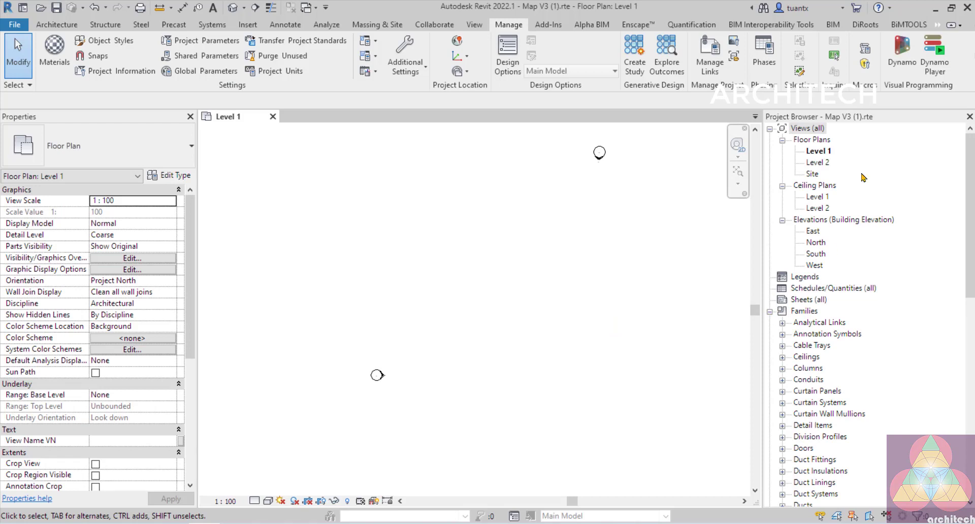
- Load the Dynamo scripts folder in Dynamo Player and select the XÓA ĐỐI TƯỢNG TRONG REVIT script
click(921, 75)
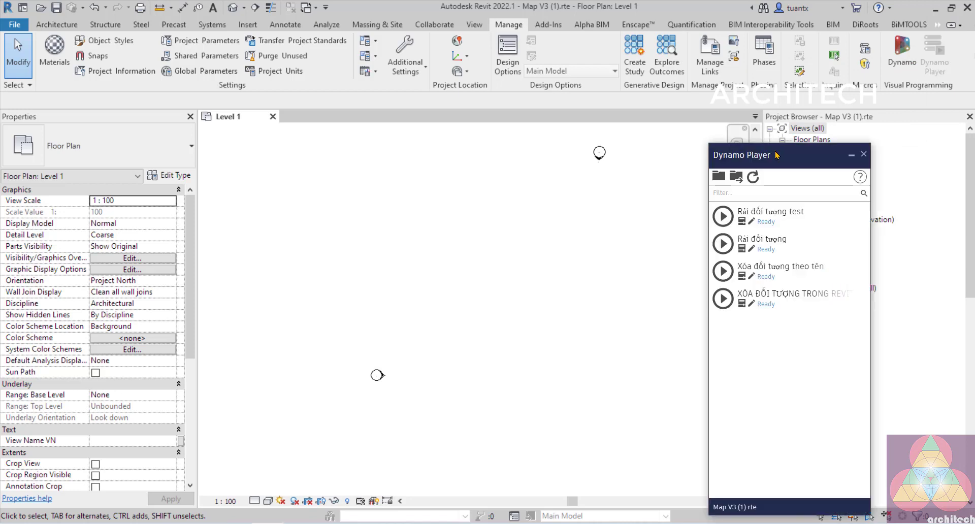
drag(776, 155, 291, 118)
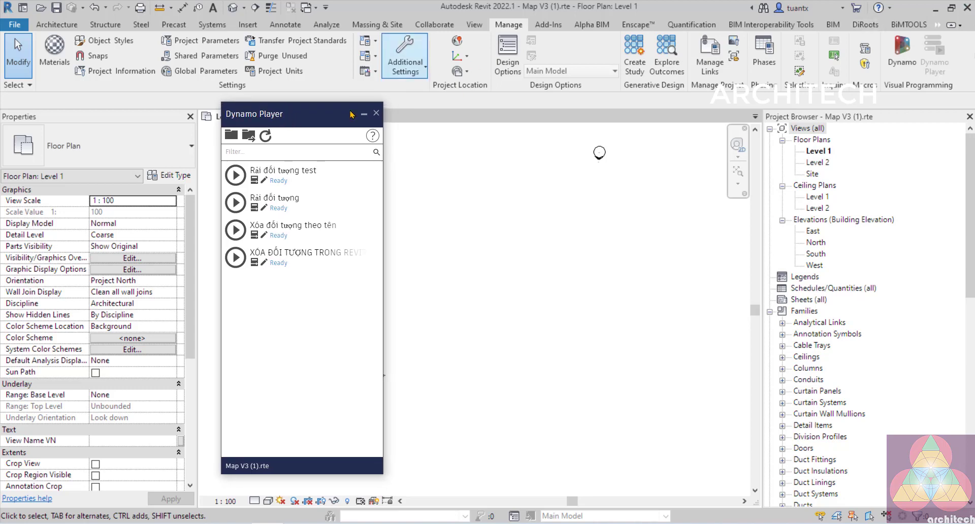
click(231, 136)
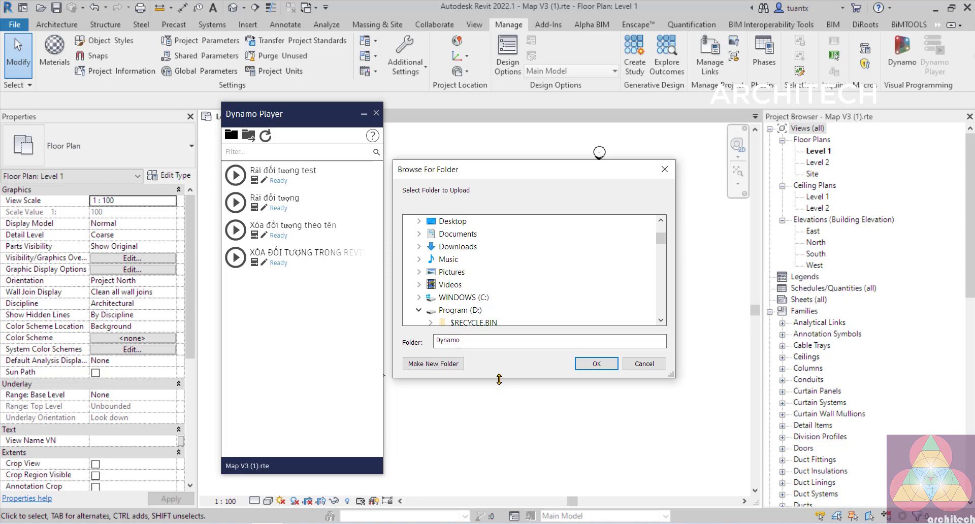
click(595, 363)
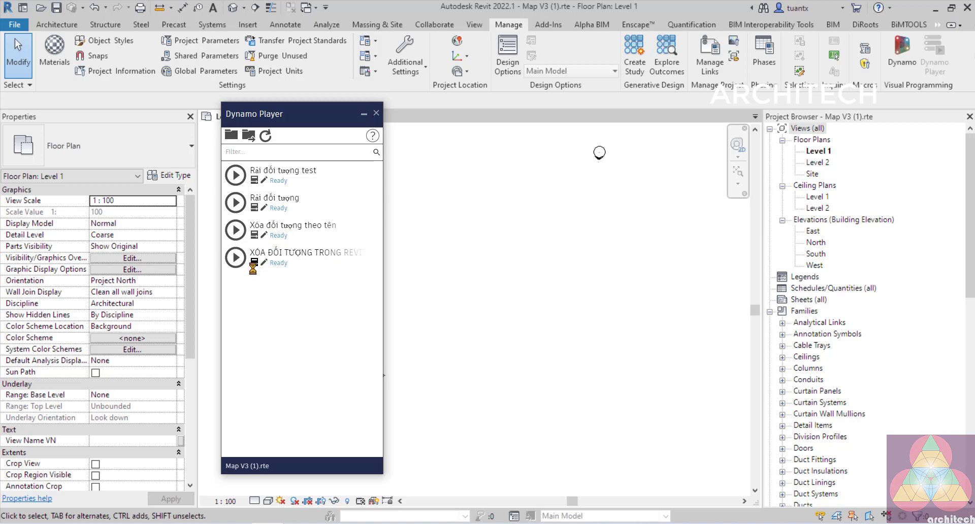
click(254, 262)
- Expand Families > Floors > Floor in the Project Browser to list the project's floor types
drag(278, 116, 210, 108)
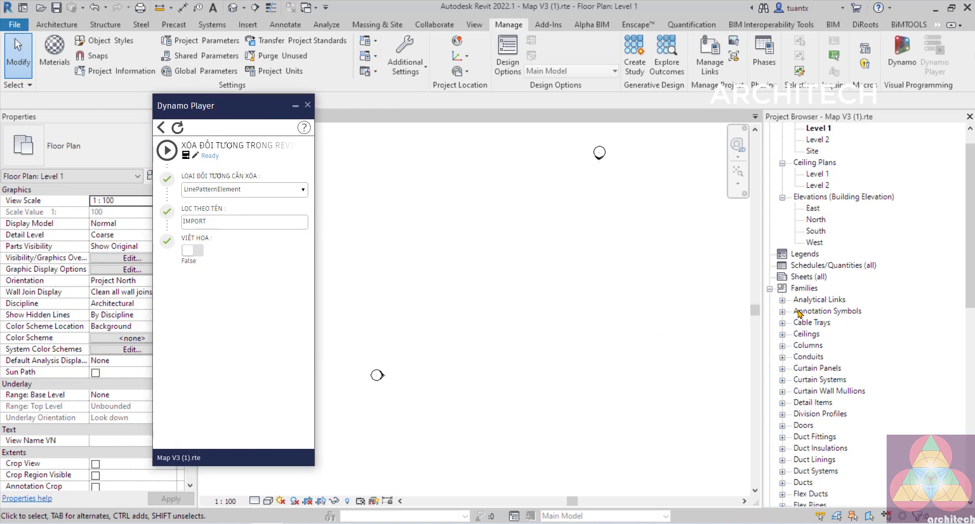
scroll(812, 315, down, 1)
scroll(792, 325, down, 5)
scroll(802, 347, down, 1)
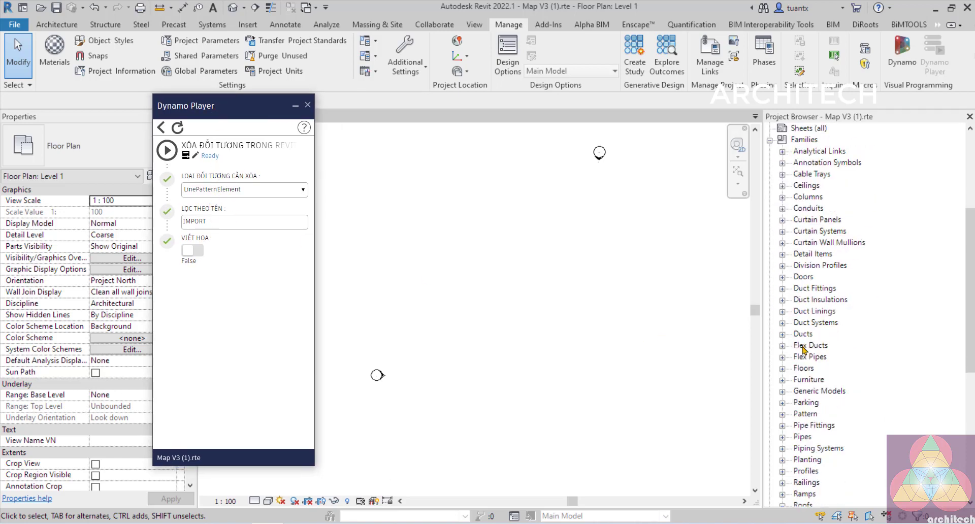
click(782, 368)
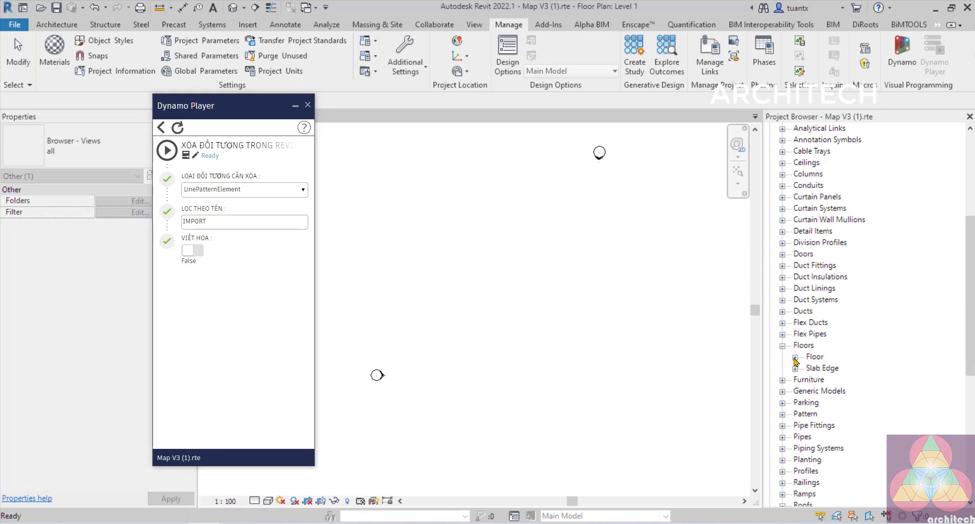
click(794, 379)
scroll(813, 220, up, 1)
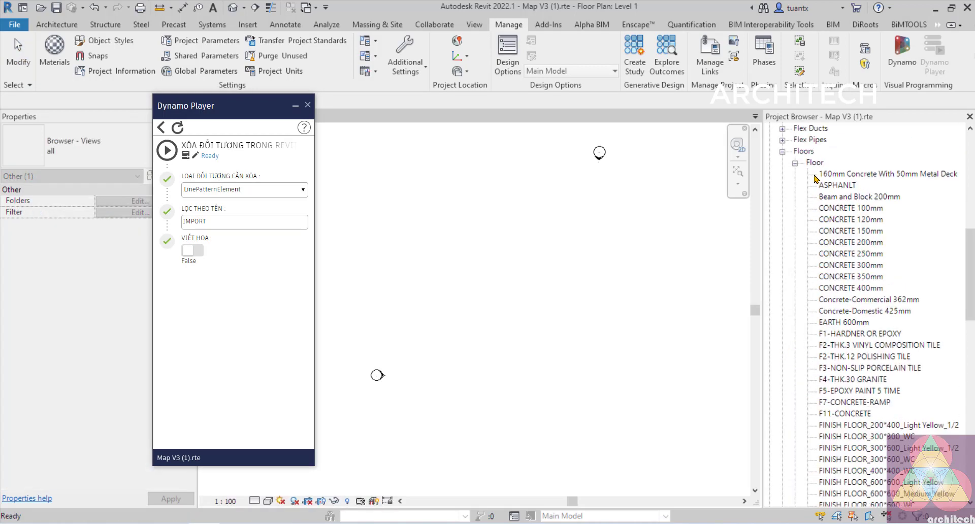
scroll(832, 242, down, 1)
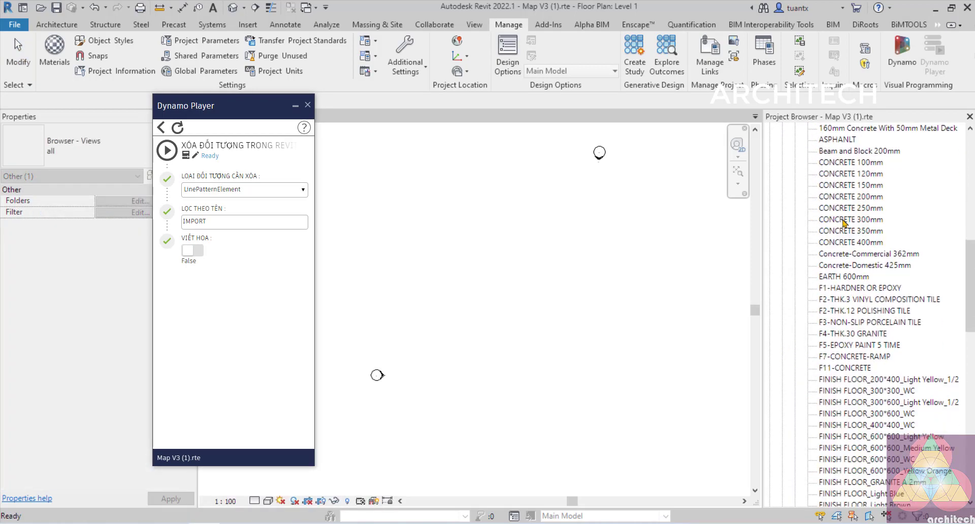
scroll(821, 325, down, 1)
scroll(825, 335, down, 1)
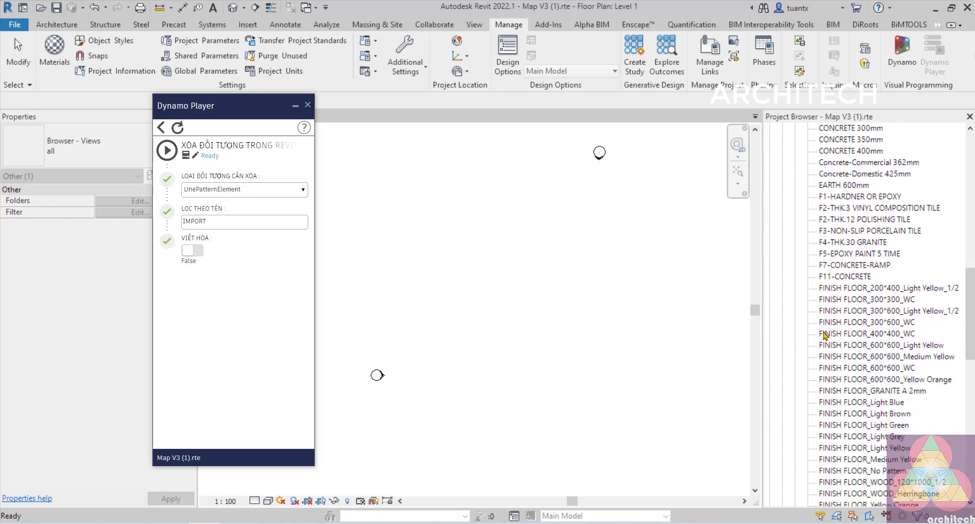
scroll(825, 335, down, 1)
scroll(825, 315, down, 1)
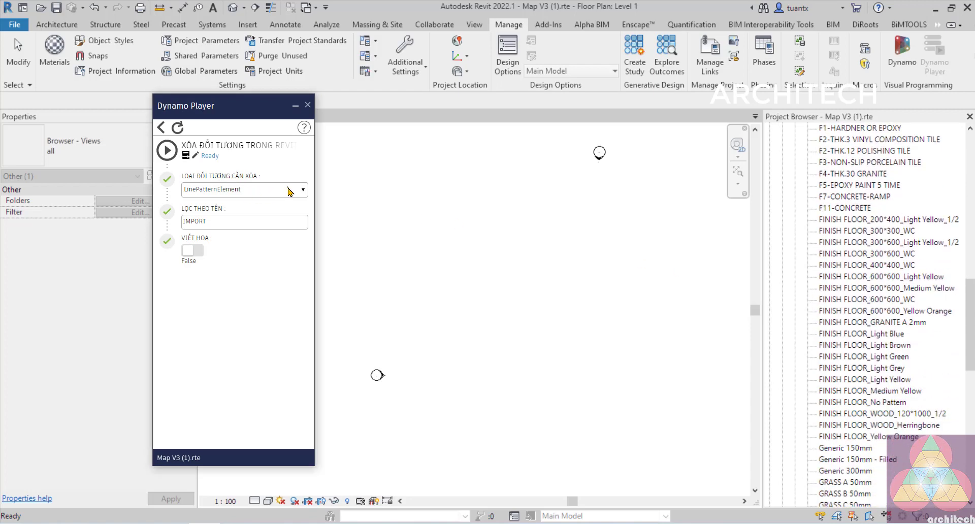
- Set the LOẠI ĐỐI TƯỢNG CẦN XÓA input in Dynamo Player to FloorType
click(289, 191)
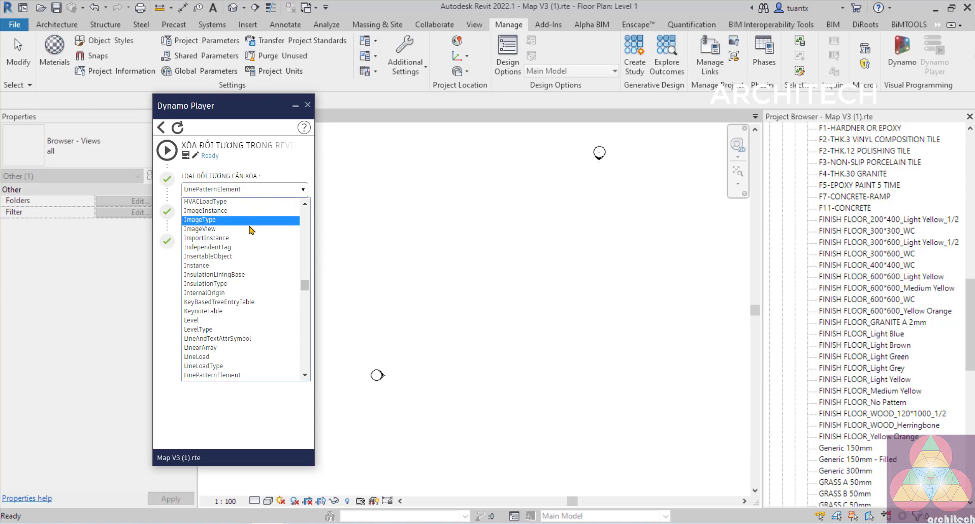
scroll(251, 244, down, 9)
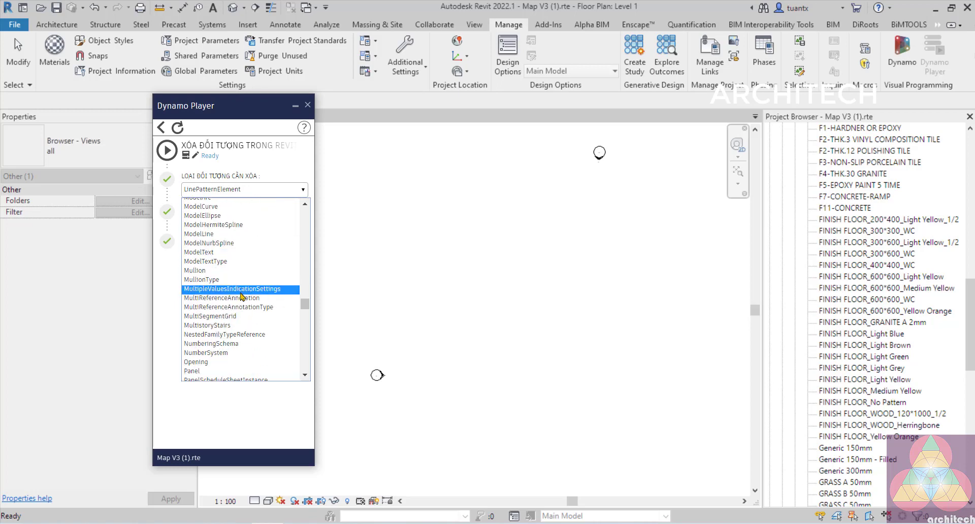
scroll(247, 290, up, 3)
scroll(242, 296, up, 6)
scroll(242, 296, up, 4)
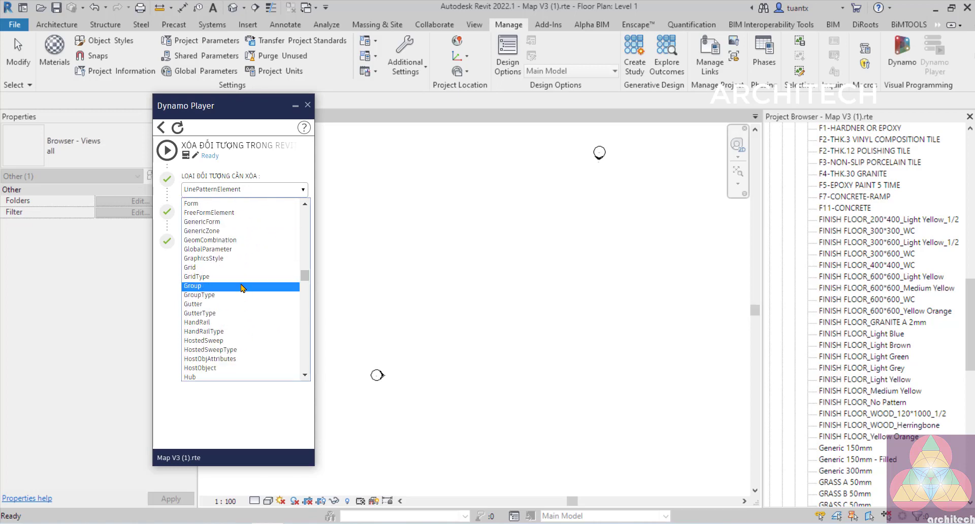
scroll(239, 282, up, 4)
click(203, 277)
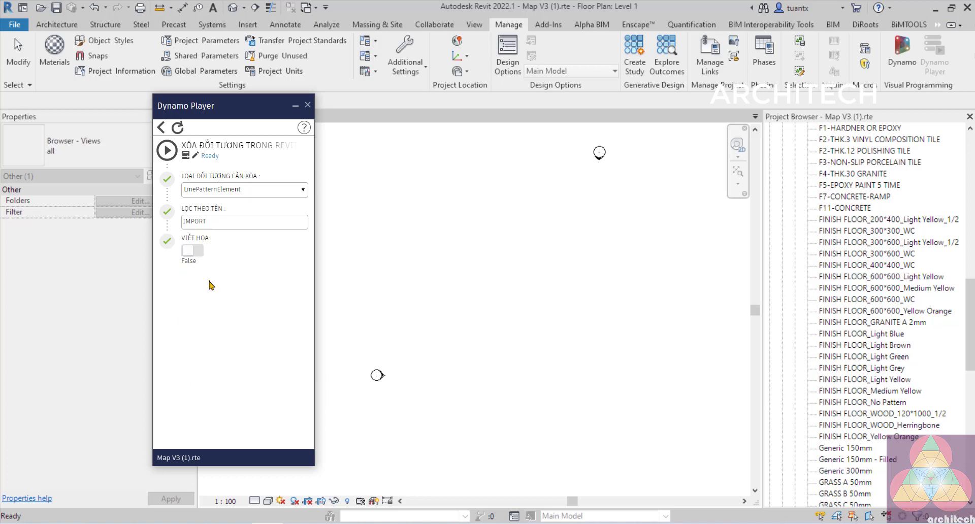
- Run the script with name filter FINISH to delete those floor types, then change the filter to GENERIC
double_click(238, 223)
text(G)
text(INISH)
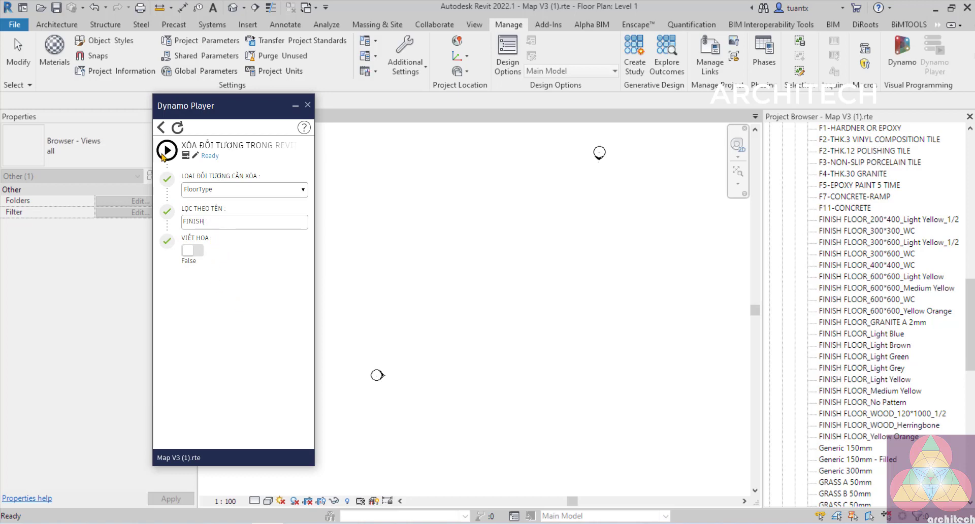
click(167, 150)
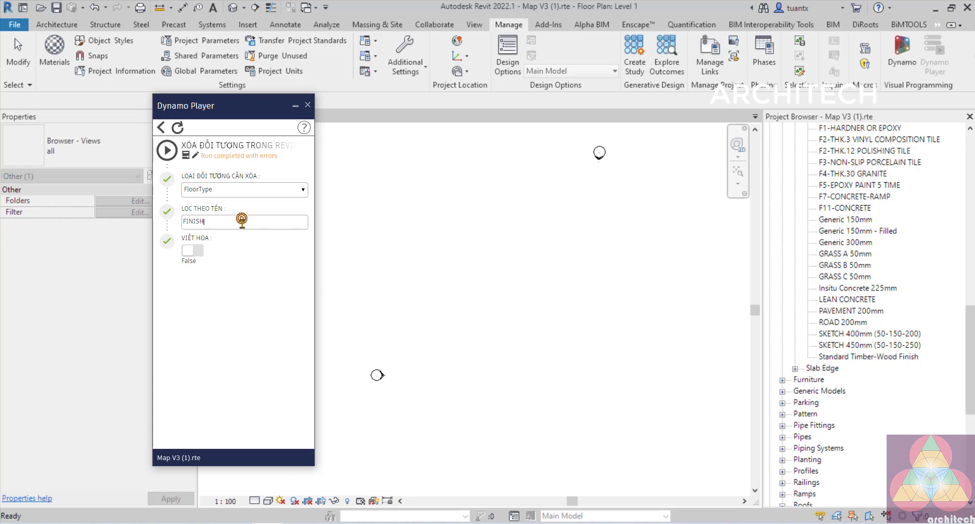
double_click(242, 222)
text(GENERIC)
- Set VIẾT HOA to True and run the script to delete the GENERIC floor types
click(190, 250)
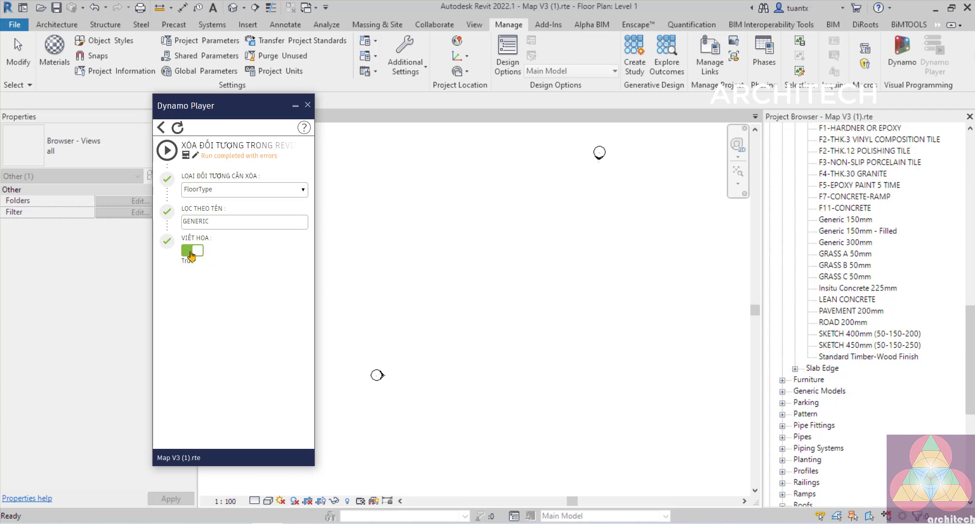
drag(210, 223, 181, 230)
click(247, 293)
click(168, 151)
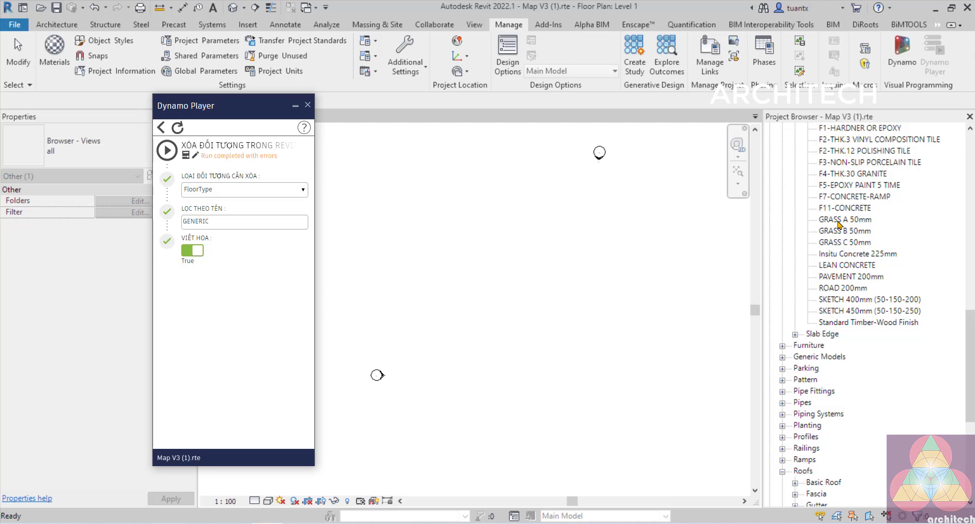
- Confirm the object type is still FloorType and move the Dynamo Player window to the right
click(219, 196)
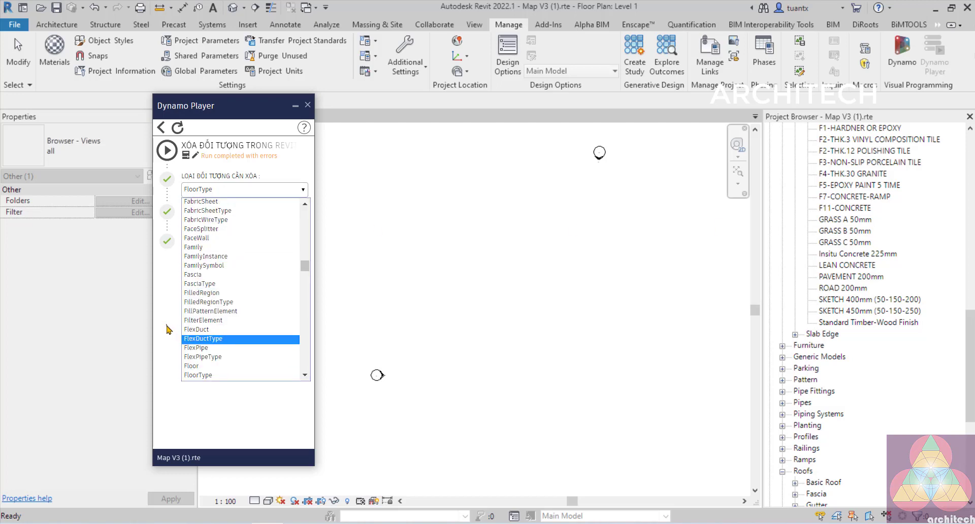
click(167, 329)
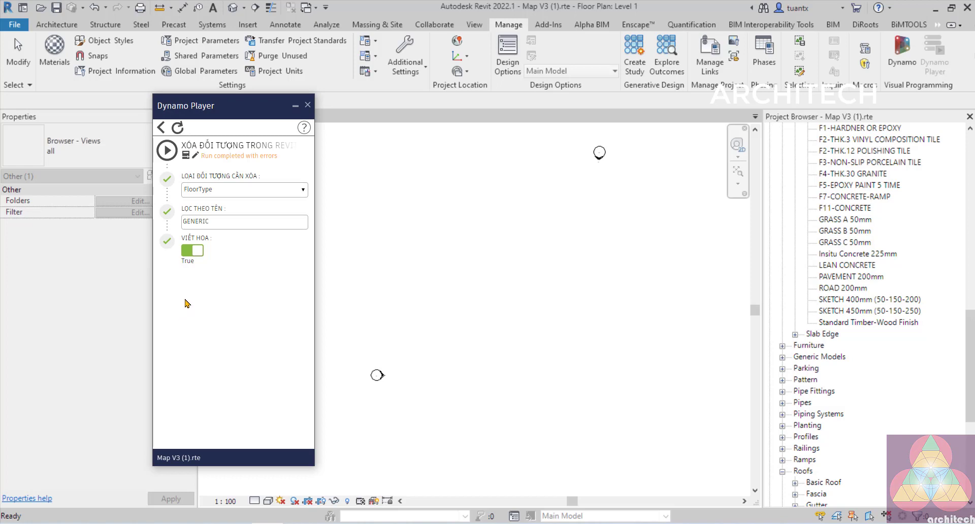
mouse_move(212, 96)
mouse_down()
mouse_move(413, 110)
mouse_move(410, 89)
mouse_move(357, 94)
mouse_up()
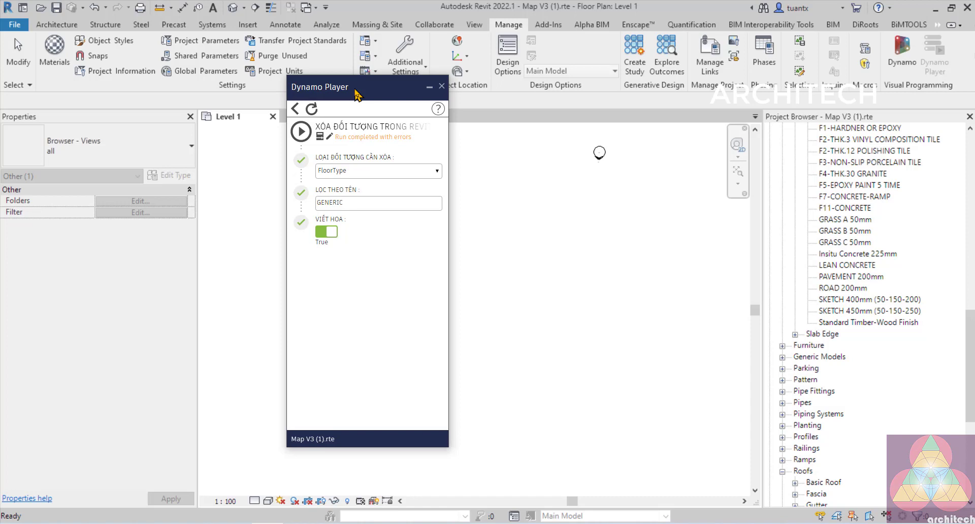
drag(358, 94, 351, 92)
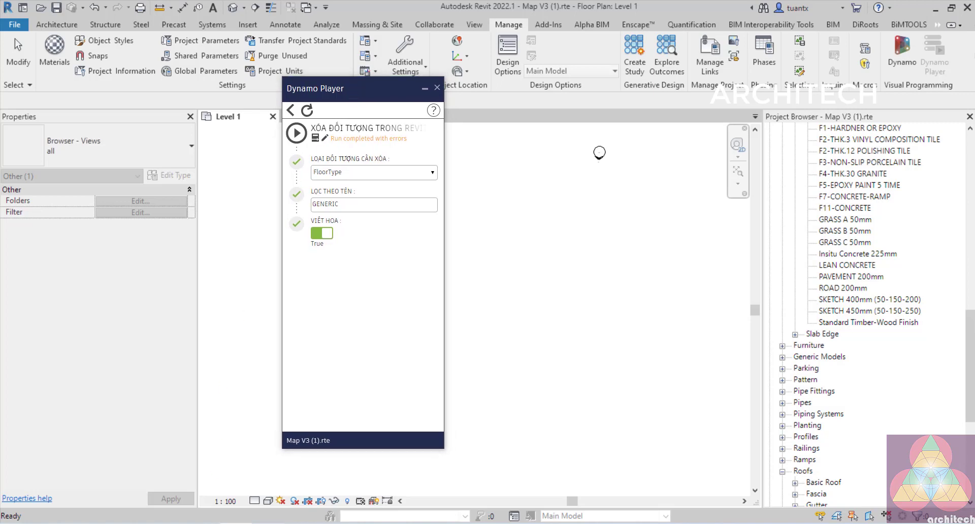